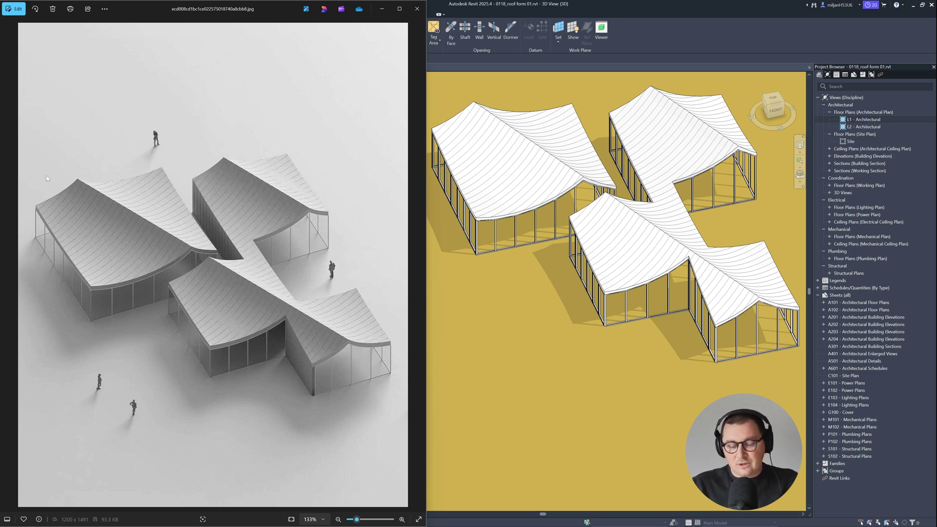
Capture the reference image and outline the large left roof in red, labelling two of its sides 10.
{"action": "key", "text": "Print"}
{"action": "mouse_move", "coordinate": [13, 35]}
{"action": "left_mouse_down"}
{"action": "mouse_move", "coordinate": [397, 505]}
{"action": "mouse_move", "coordinate": [408, 507]}
{"action": "left_mouse_up"}
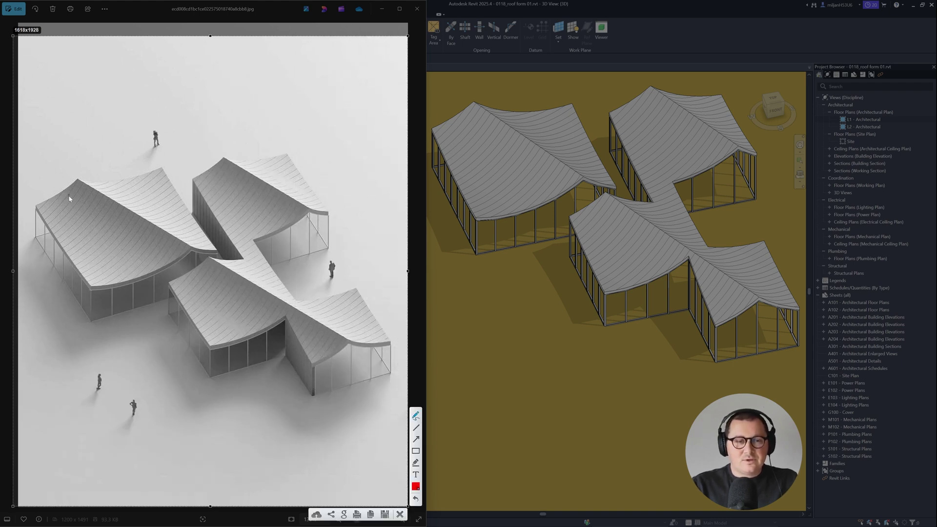
{"action": "mouse_move", "coordinate": [34, 205]}
{"action": "left_mouse_down"}
{"action": "mouse_move", "coordinate": [163, 172]}
{"action": "mouse_move", "coordinate": [210, 245]}
{"action": "mouse_move", "coordinate": [95, 287]}
{"action": "mouse_move", "coordinate": [33, 205]}
{"action": "left_mouse_up"}
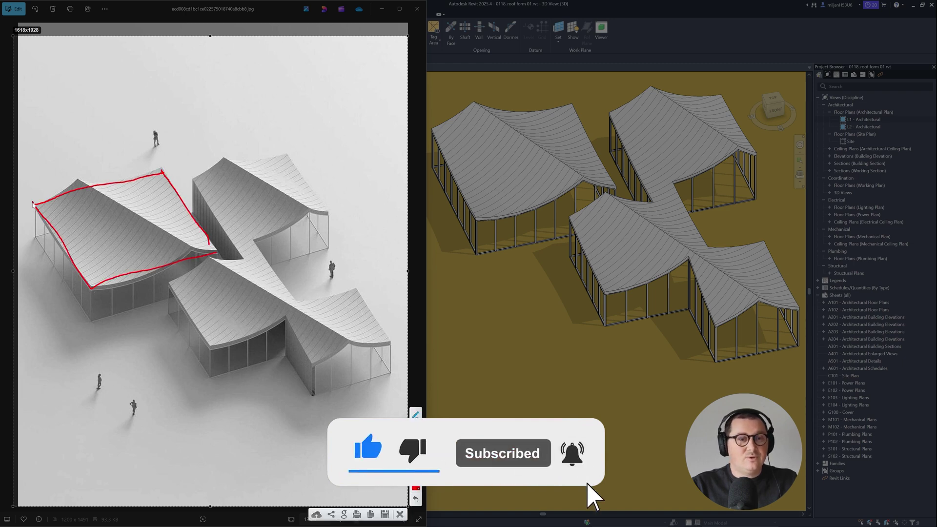
{"action": "mouse_move", "coordinate": [62, 175]}
{"action": "left_mouse_down"}
{"action": "mouse_move", "coordinate": [77, 183]}
{"action": "mouse_move", "coordinate": [87, 173]}
{"action": "left_mouse_up"}
{"action": "mouse_move", "coordinate": [45, 260]}
{"action": "left_mouse_down"}
{"action": "mouse_move", "coordinate": [54, 267]}
{"action": "mouse_move", "coordinate": [61, 260]}
{"action": "left_mouse_up"}
Outline the rear roof on the capture, label two of its sides 8, and mark a gap of 2 to the left roof.
{"action": "mouse_move", "coordinate": [195, 180]}
{"action": "left_mouse_down"}
{"action": "mouse_move", "coordinate": [278, 156]}
{"action": "mouse_move", "coordinate": [326, 213]}
{"action": "mouse_move", "coordinate": [235, 240]}
{"action": "mouse_move", "coordinate": [195, 182]}
{"action": "left_mouse_up"}
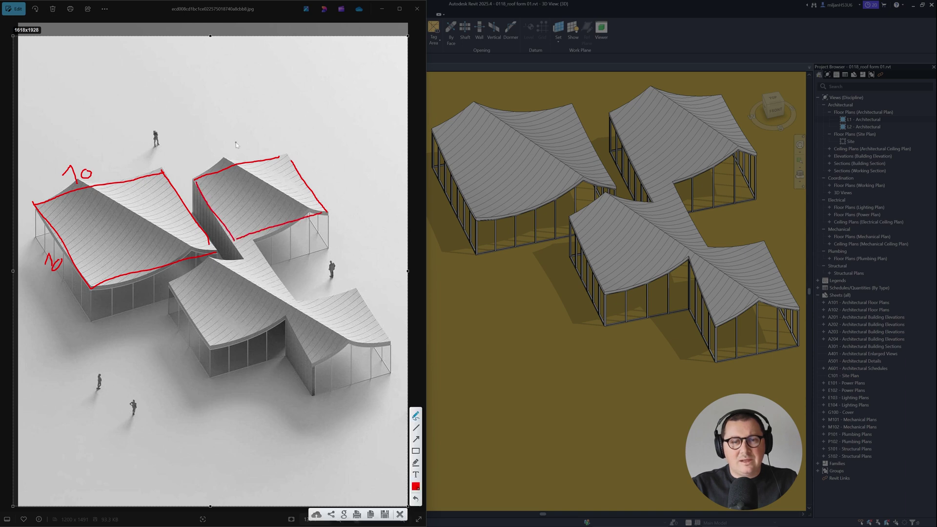
{"action": "left_click_drag", "start_coordinate": [246, 142], "coordinate": [245, 136]}
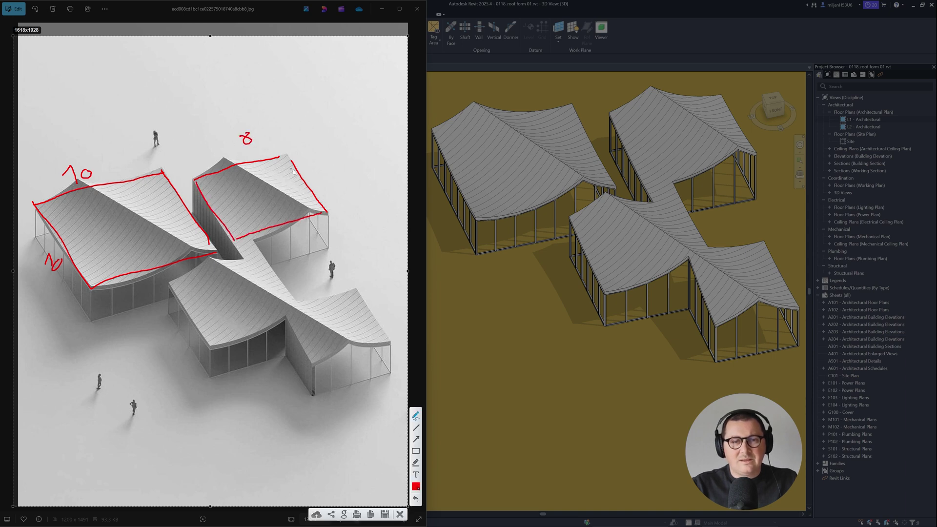
{"action": "left_click_drag", "start_coordinate": [325, 173], "coordinate": [318, 176]}
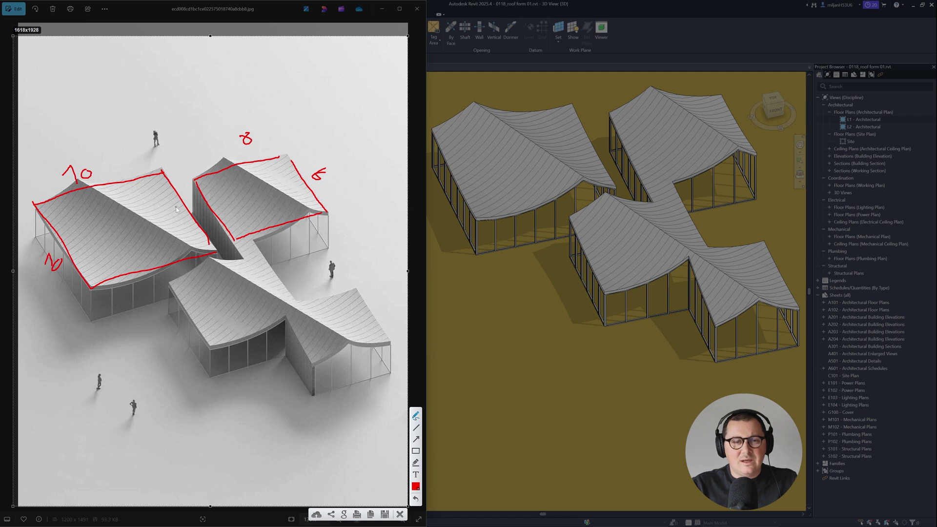
{"action": "left_click_drag", "start_coordinate": [178, 207], "coordinate": [217, 199]}
{"action": "mouse_move", "coordinate": [210, 196]}
{"action": "left_mouse_down"}
{"action": "mouse_move", "coordinate": [179, 213]}
{"action": "mouse_move", "coordinate": [191, 197]}
{"action": "left_mouse_up"}
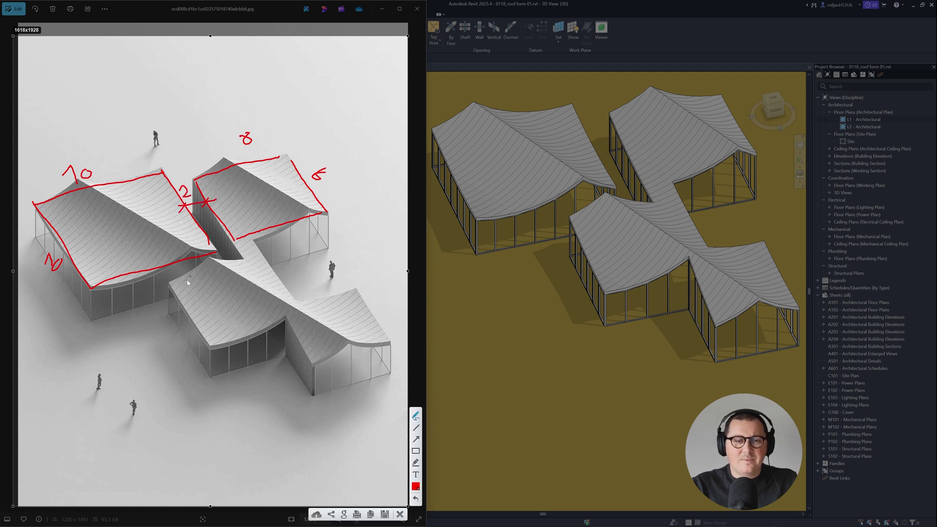
Outline the middle front roof, draw an arrow to it from the rear roof, and write lengths beside two of its sides.
{"action": "mouse_move", "coordinate": [167, 285]}
{"action": "left_mouse_down"}
{"action": "mouse_move", "coordinate": [213, 347]}
{"action": "mouse_move", "coordinate": [296, 317]}
{"action": "mouse_move", "coordinate": [266, 254]}
{"action": "mouse_move", "coordinate": [181, 276]}
{"action": "left_mouse_up"}
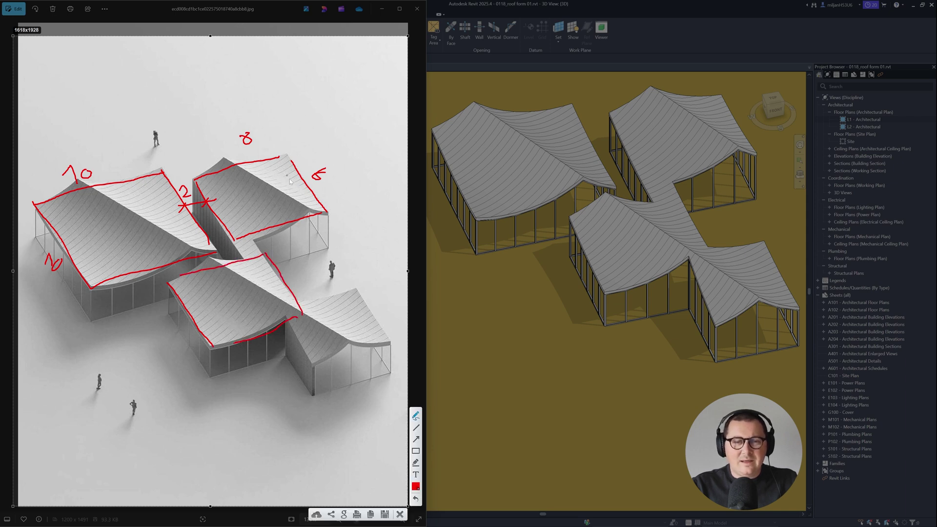
{"action": "left_click_drag", "start_coordinate": [257, 207], "coordinate": [246, 285]}
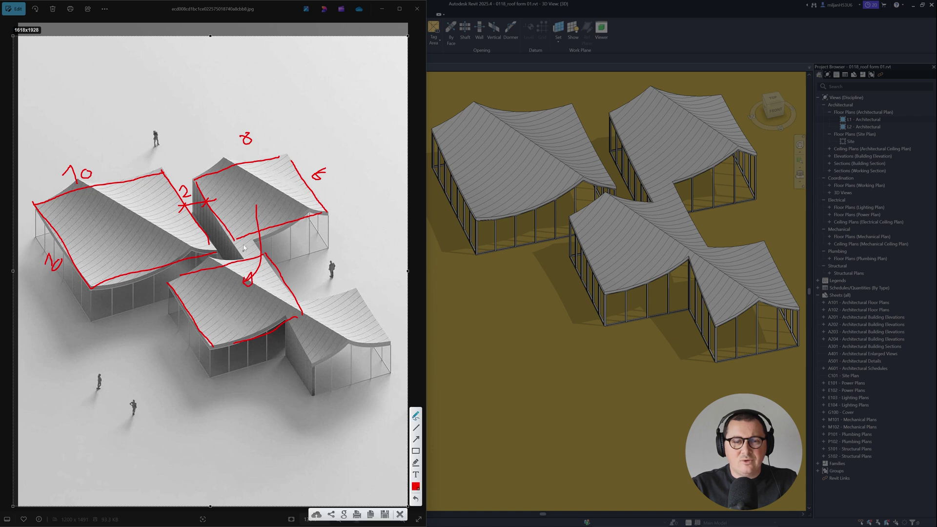
{"action": "left_click_drag", "start_coordinate": [164, 325], "coordinate": [182, 334]}
{"action": "left_click_drag", "start_coordinate": [256, 350], "coordinate": [258, 361]}
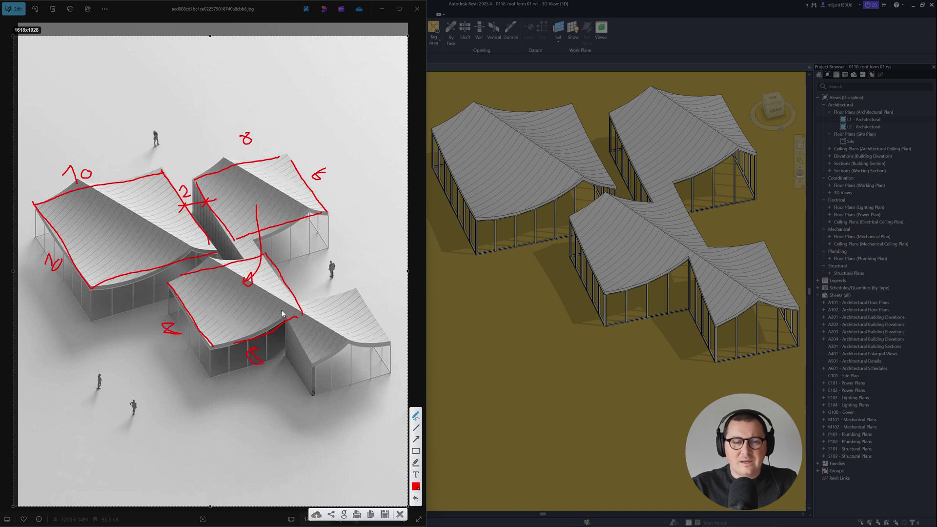
Outline the smallest roof at the front right of the capture and write lengths beside two of its sides.
{"action": "mouse_move", "coordinate": [280, 306]}
{"action": "left_mouse_down"}
{"action": "mouse_move", "coordinate": [355, 291]}
{"action": "mouse_move", "coordinate": [388, 341]}
{"action": "mouse_move", "coordinate": [311, 362]}
{"action": "mouse_move", "coordinate": [282, 307]}
{"action": "left_mouse_up"}
{"action": "mouse_move", "coordinate": [366, 362]}
{"action": "left_mouse_down"}
{"action": "mouse_move", "coordinate": [357, 367]}
{"action": "mouse_move", "coordinate": [365, 367]}
{"action": "left_mouse_up"}
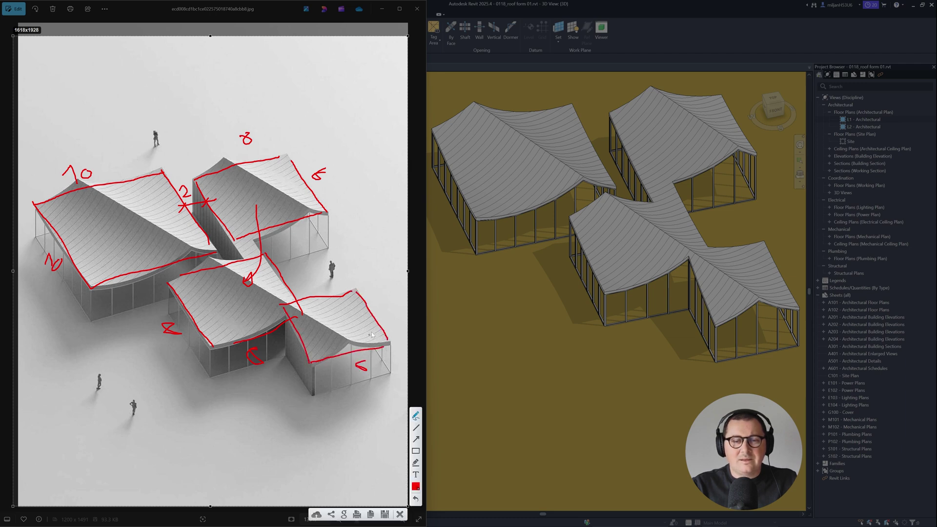
{"action": "left_click_drag", "start_coordinate": [390, 308], "coordinate": [391, 316]}
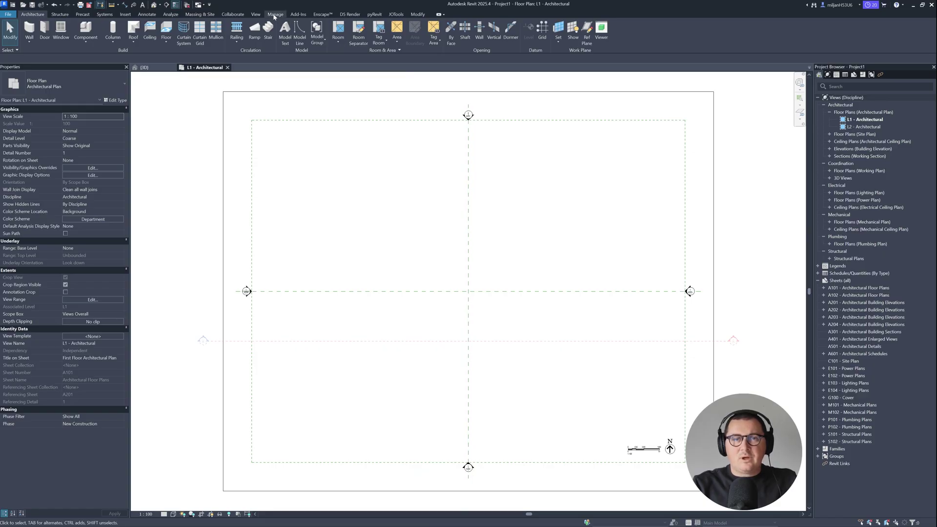
Create a new line style subcategory of Lines named "AIE line".
{"action": "left_click", "coordinate": [274, 16]}
{"action": "left_click", "coordinate": [356, 43]}
{"action": "left_click", "coordinate": [365, 54]}
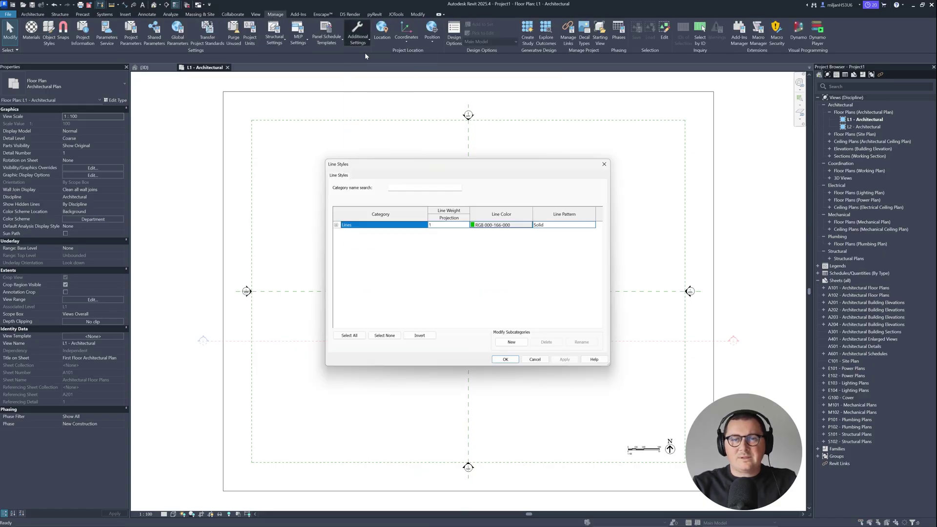
{"action": "left_click", "coordinate": [511, 341]}
{"action": "type", "text": "A"}
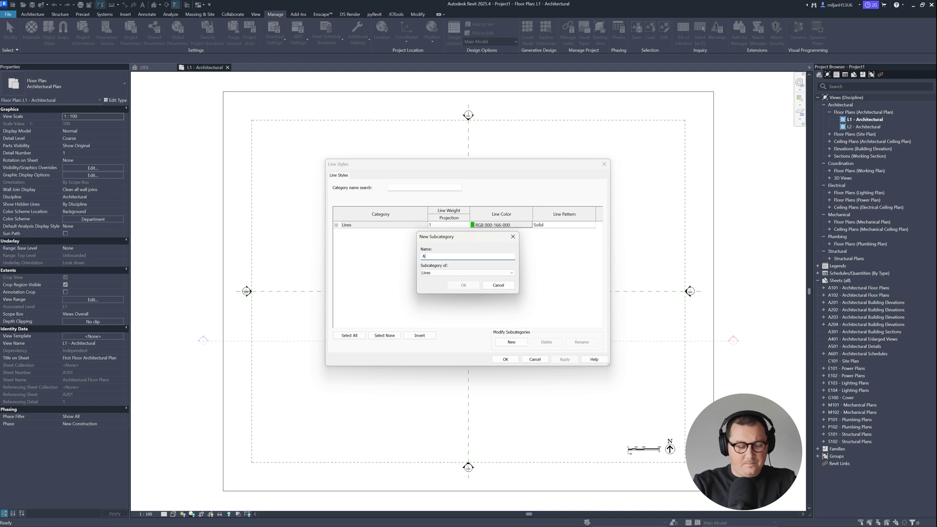
{"action": "type", "text": "IE line"}
{"action": "key", "text": "Return"}
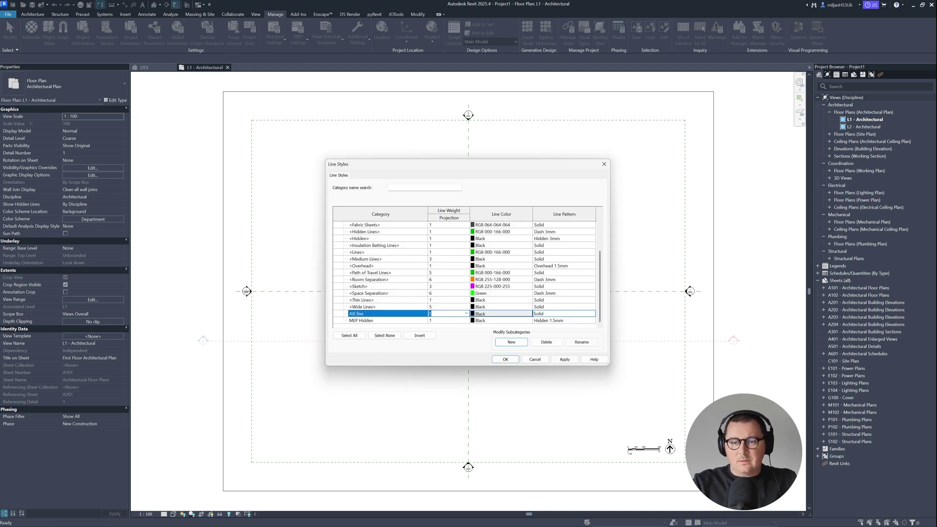
Set the AIE line style's colour to the red RGB 250-070-037 and accept the line styles.
{"action": "left_click", "coordinate": [501, 313]}
{"action": "left_click", "coordinate": [428, 279]}
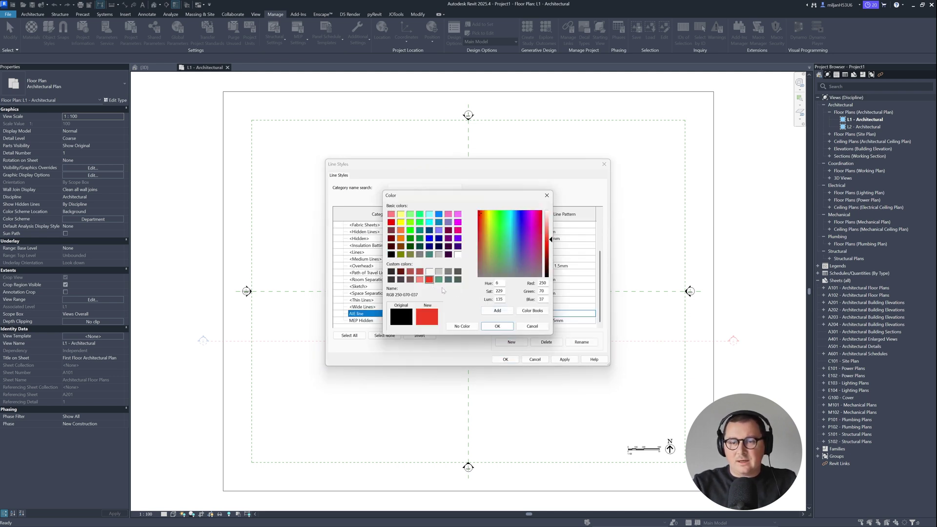
{"action": "left_click", "coordinate": [497, 326]}
{"action": "left_click", "coordinate": [506, 360]}
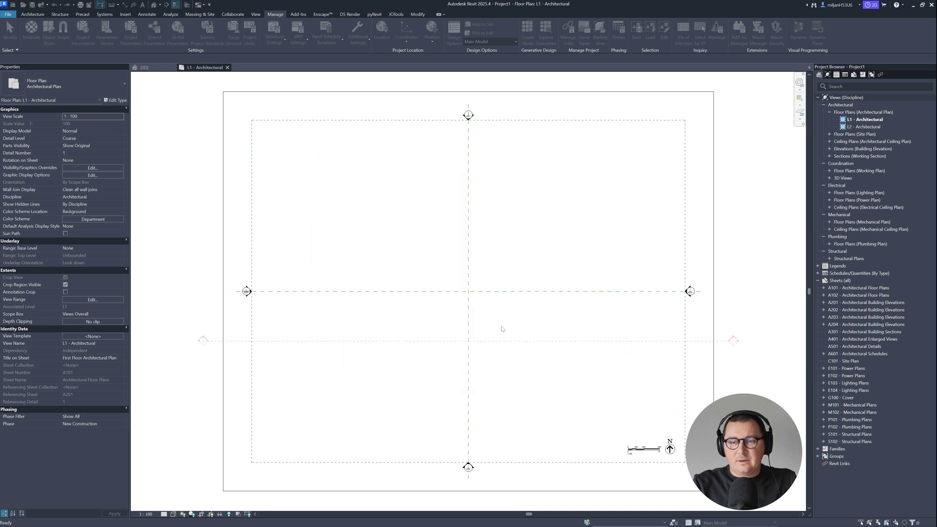
Draw a 10000 mm horizontal detail line in the AIE line style, heading right from the intersection of the two central dashed lines.
{"action": "key", "text": "d"}
{"action": "key", "text": "l"}
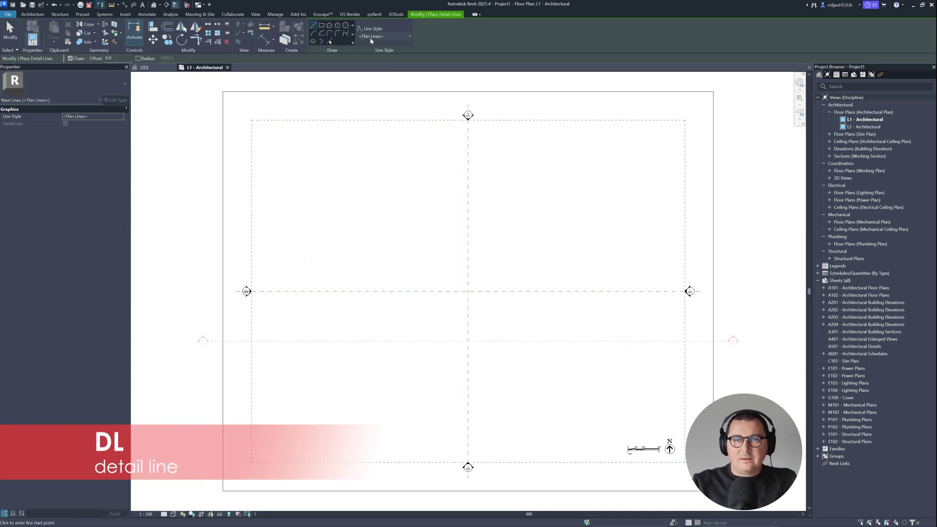
{"action": "left_click", "coordinate": [384, 36]}
{"action": "left_click", "coordinate": [380, 135]}
{"action": "middle_click_drag", "start_coordinate": [380, 135], "coordinate": [301, 145]}
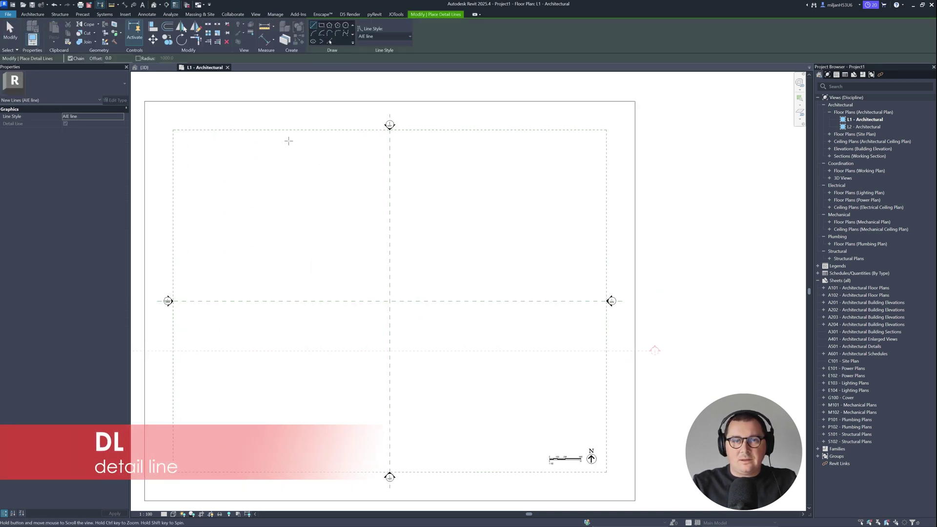
{"action": "left_click", "coordinate": [390, 302]}
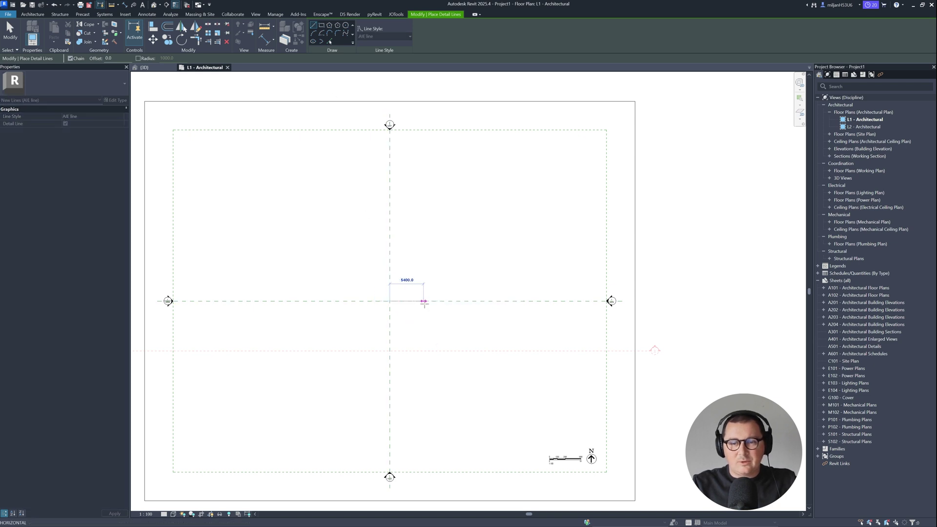
{"action": "type", "text": "1000"}
{"action": "key", "text": "Return"}
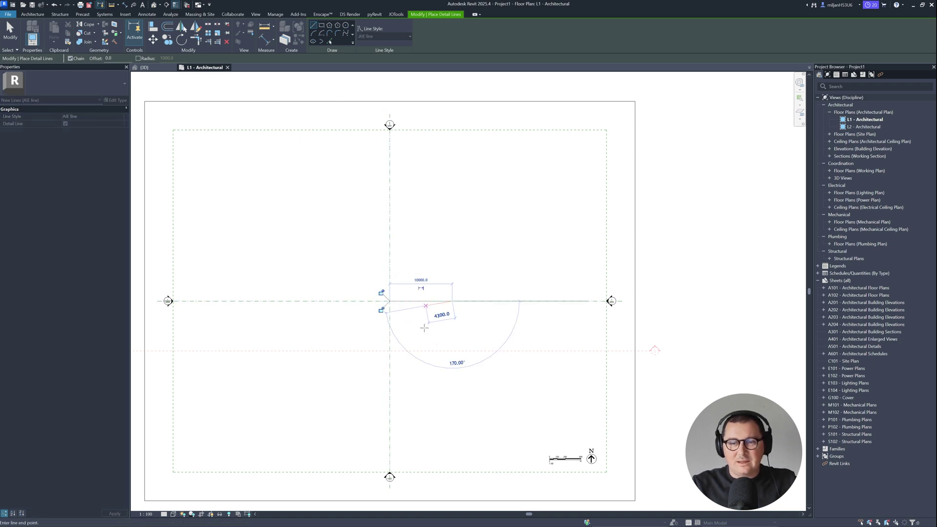
Continue the detail line 10000 mm downwards and complete the closed 10000 mm square.
{"action": "scroll", "coordinate": [404, 315], "scroll_direction": "up", "scroll_amount": 5}
{"action": "type", "text": "10000"}
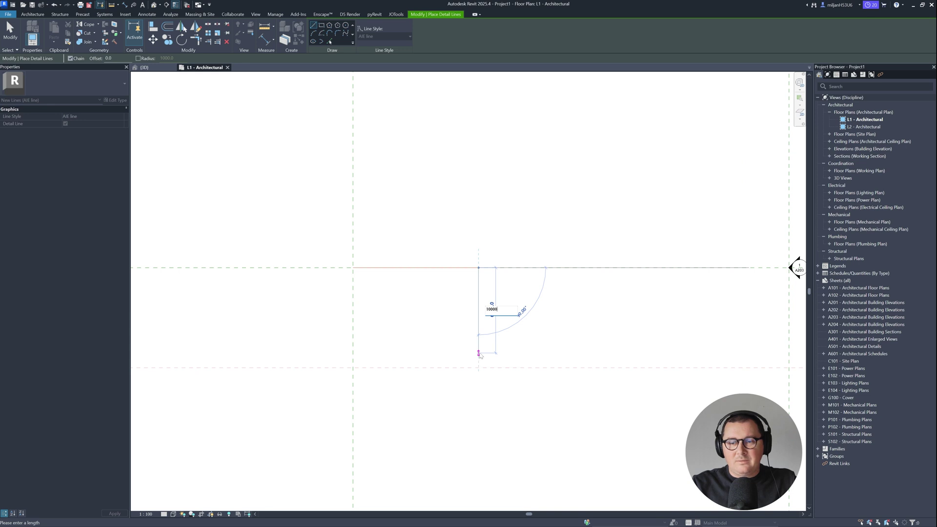
{"action": "key", "text": "Return"}
{"action": "left_click", "coordinate": [353, 393]}
{"action": "key", "text": "s"}
{"action": "key", "text": "z"}
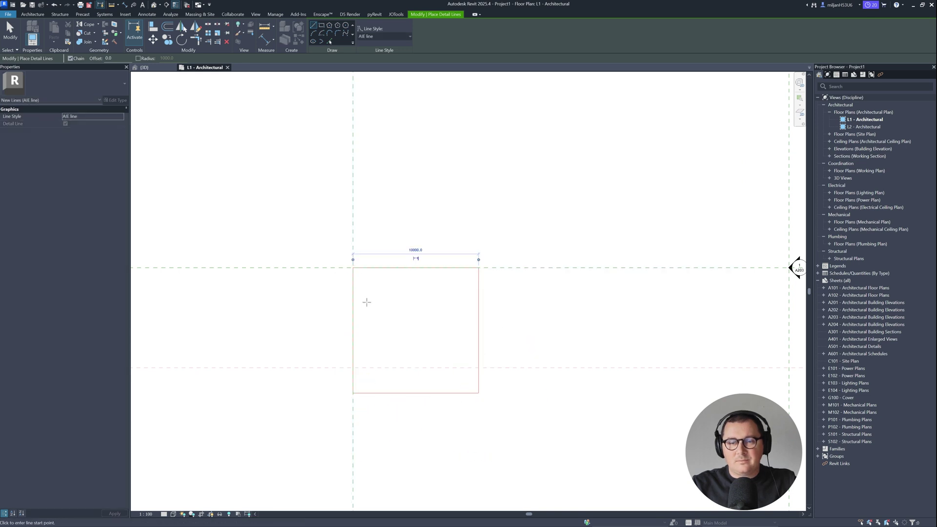
Switch to the reference image and check with two straight guide lines how the left and rear roofs' back edges are offset.
{"action": "middle_click_drag", "start_coordinate": [366, 301], "coordinate": [523, 179]}
{"action": "key", "text": "alt+Tab"}
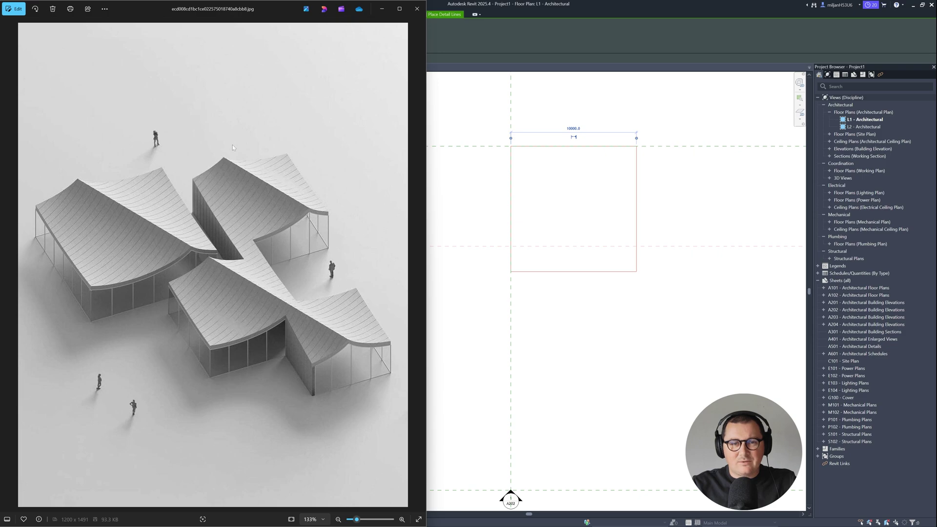
{"action": "key", "text": "Print"}
{"action": "mouse_move", "coordinate": [19, 93]}
{"action": "left_mouse_down"}
{"action": "mouse_move", "coordinate": [151, 283]}
{"action": "mouse_move", "coordinate": [351, 469]}
{"action": "left_mouse_up"}
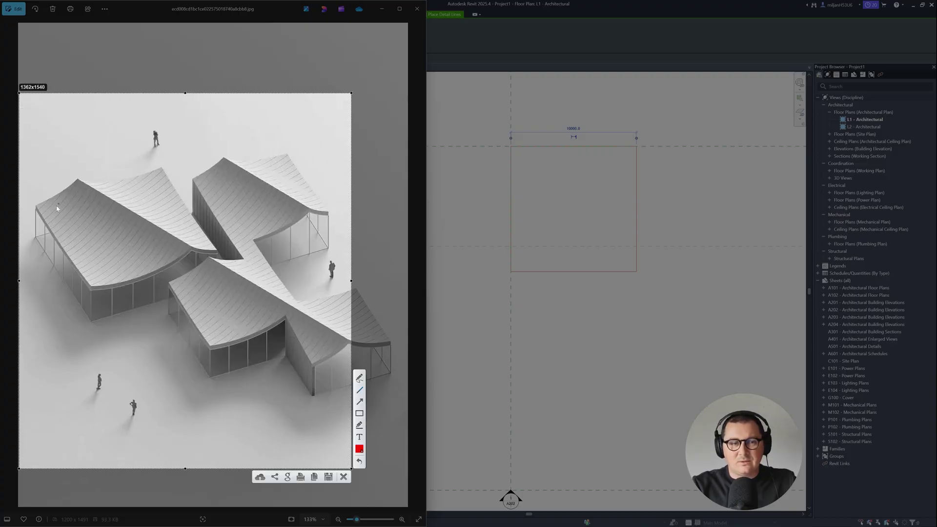
{"action": "left_click_drag", "start_coordinate": [36, 207], "coordinate": [327, 118]}
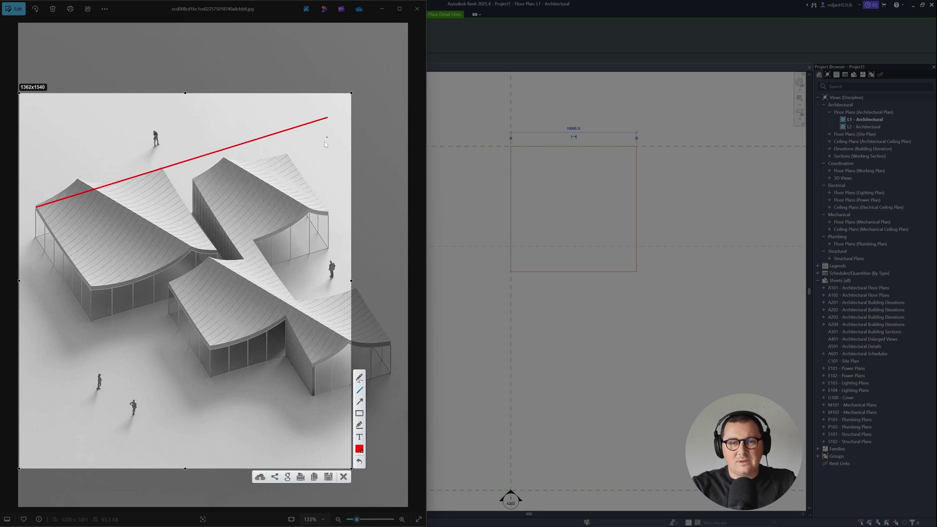
{"action": "left_click_drag", "start_coordinate": [289, 154], "coordinate": [9, 236]}
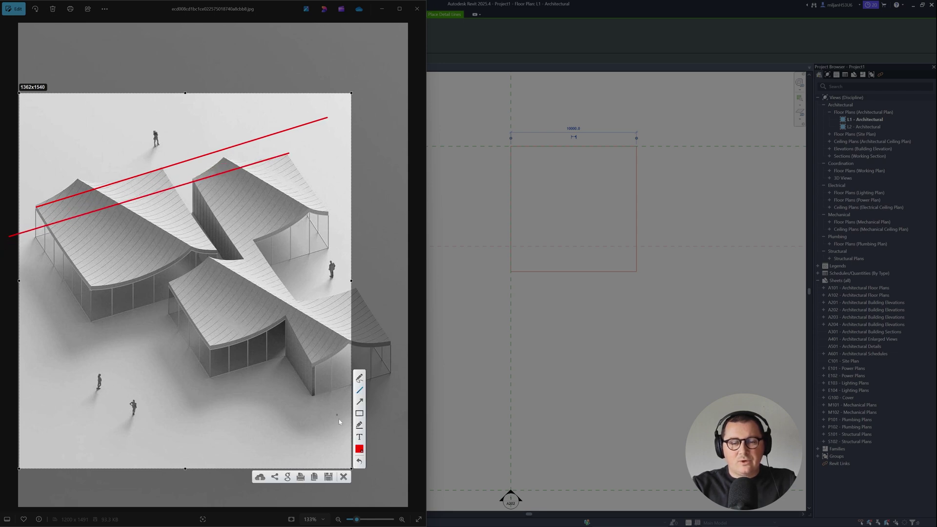
{"action": "left_click", "coordinate": [343, 478]}
{"action": "left_click", "coordinate": [576, 39]}
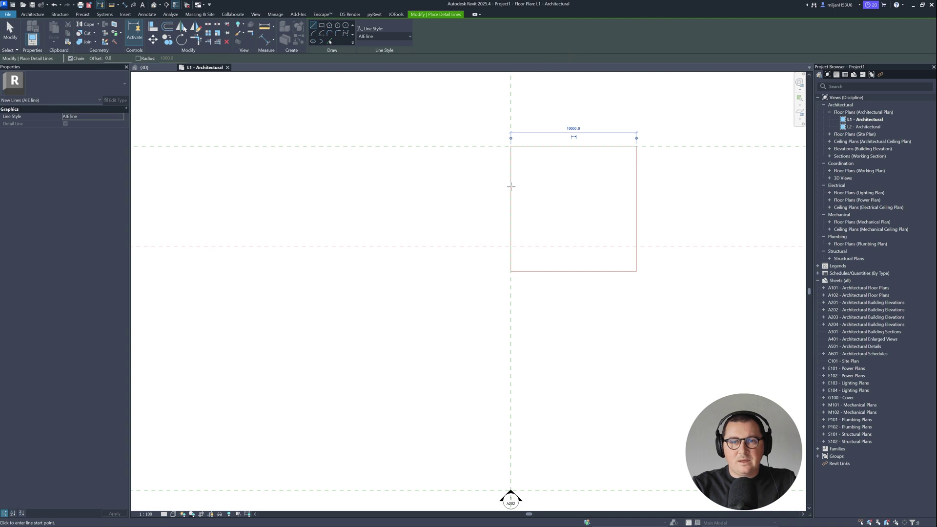
Offset the square's lower and right edges 2000 mm outwards and its upper edge 2000 mm to both sides as detail lines.
{"action": "middle_click_drag", "start_coordinate": [486, 167], "coordinate": [404, 176]}
{"action": "left_click", "coordinate": [330, 41]}
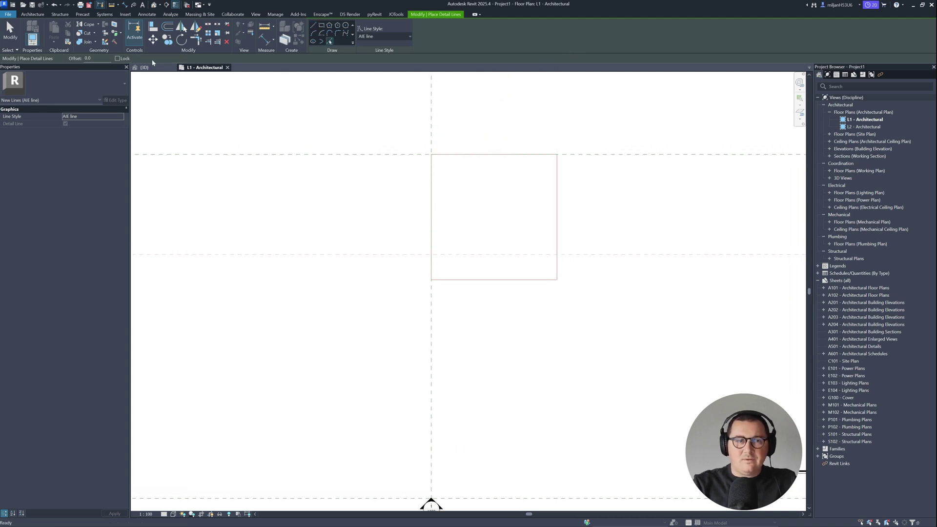
{"action": "double_click", "coordinate": [88, 58]}
{"action": "type", "text": "2000"}
{"action": "key", "text": "Return"}
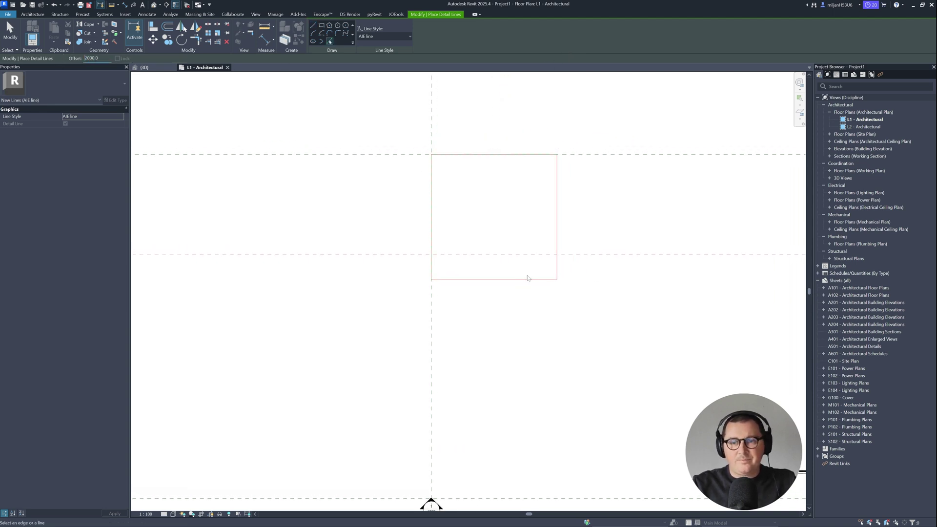
{"action": "left_click", "coordinate": [520, 282]}
{"action": "left_click", "coordinate": [558, 229]}
{"action": "left_click", "coordinate": [528, 153]}
{"action": "left_click", "coordinate": [518, 156]}
Delete the offset line above the square and stretch the horizontal line inside it well past the right vertical offset line.
{"action": "middle_click_drag", "start_coordinate": [498, 186], "coordinate": [257, 301]}
{"action": "key", "text": "Escape"}
{"action": "left_click", "coordinate": [310, 244]}
{"action": "key", "text": "Delete"}
{"action": "left_click", "coordinate": [312, 294]}
{"action": "left_click_drag", "start_coordinate": [316, 294], "coordinate": [514, 293]}
{"action": "key", "text": "Escape"}
Offset the vertical line beside the square 8000 mm to the right and the long horizontal line 8000 mm downwards as detail lines.
{"action": "middle_click_drag", "start_coordinate": [437, 359], "coordinate": [481, 301]}
{"action": "key", "text": "d"}
{"action": "key", "text": "l"}
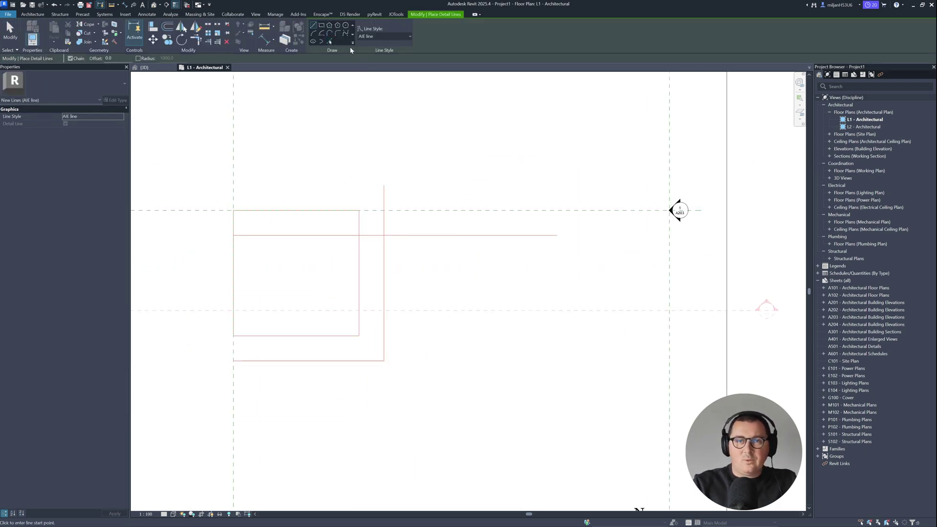
{"action": "left_click", "coordinate": [331, 41]}
{"action": "double_click", "coordinate": [88, 58]}
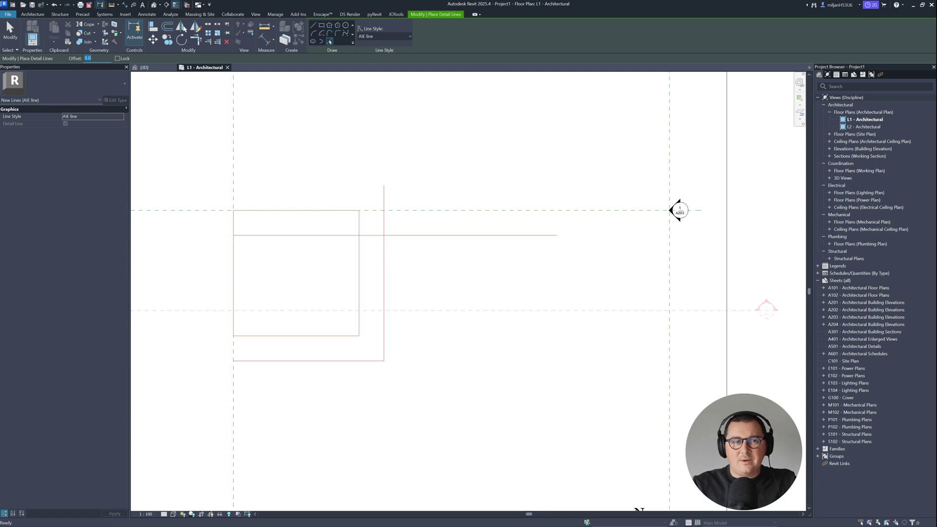
{"action": "type", "text": "8000"}
{"action": "left_click", "coordinate": [387, 288]}
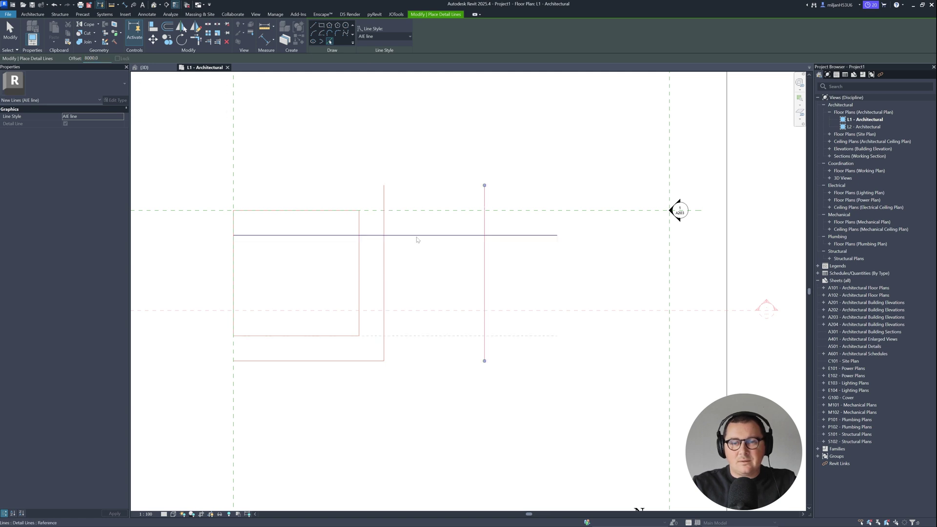
{"action": "left_click", "coordinate": [414, 237]}
Offset the vertical line beside the square 8000 mm to the left and the line below the square 8000 mm downwards as detail lines.
{"action": "middle_click_drag", "start_coordinate": [389, 302], "coordinate": [470, 225]}
{"action": "key", "text": "alt+Tab"}
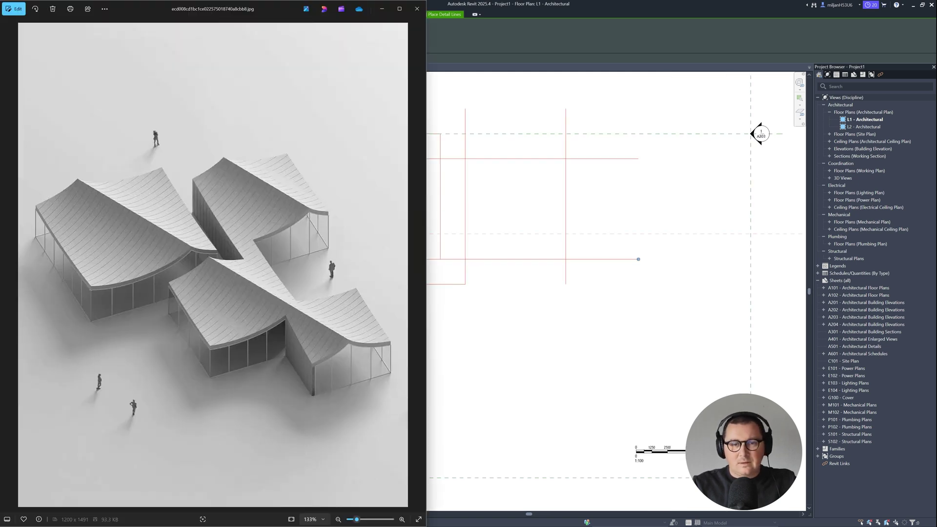
{"action": "key", "text": "alt+Tab"}
{"action": "key", "text": "alt+Tab"}
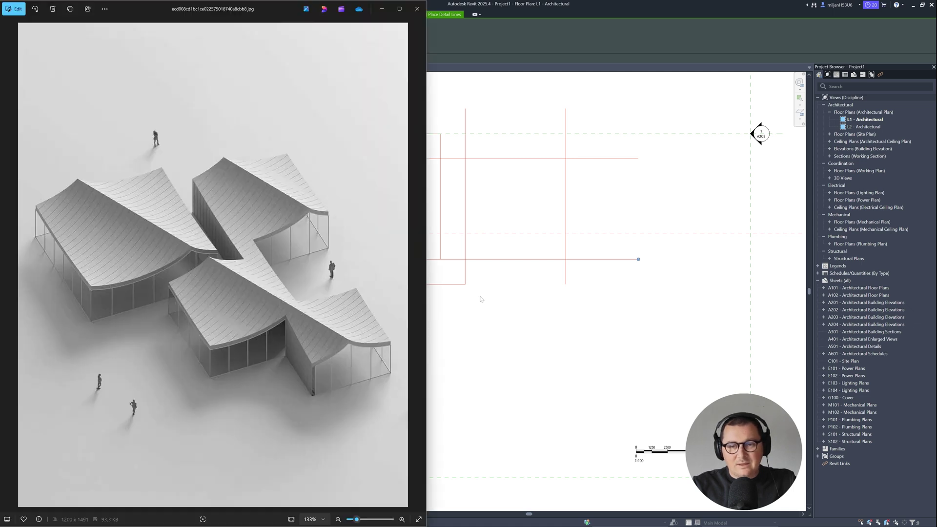
{"action": "key", "text": "alt+Tab"}
{"action": "left_click", "coordinate": [464, 274]}
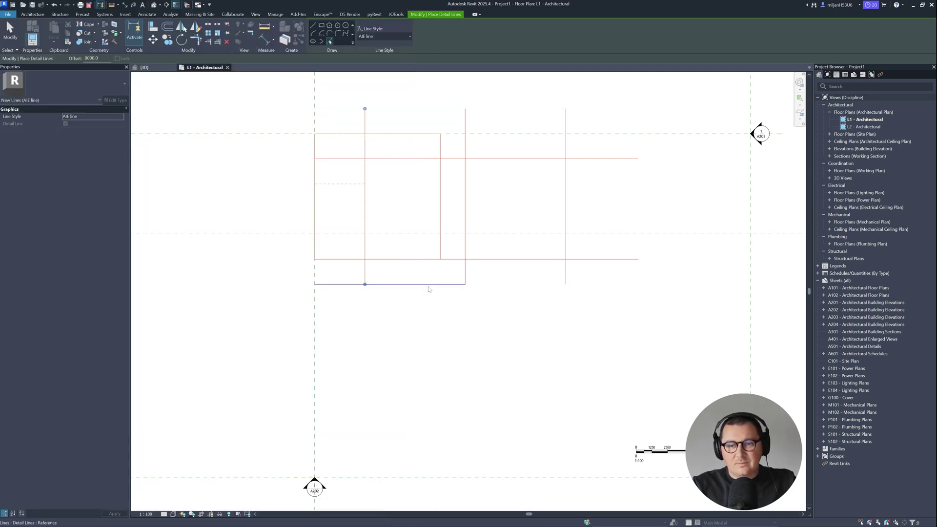
{"action": "left_click", "coordinate": [425, 287]}
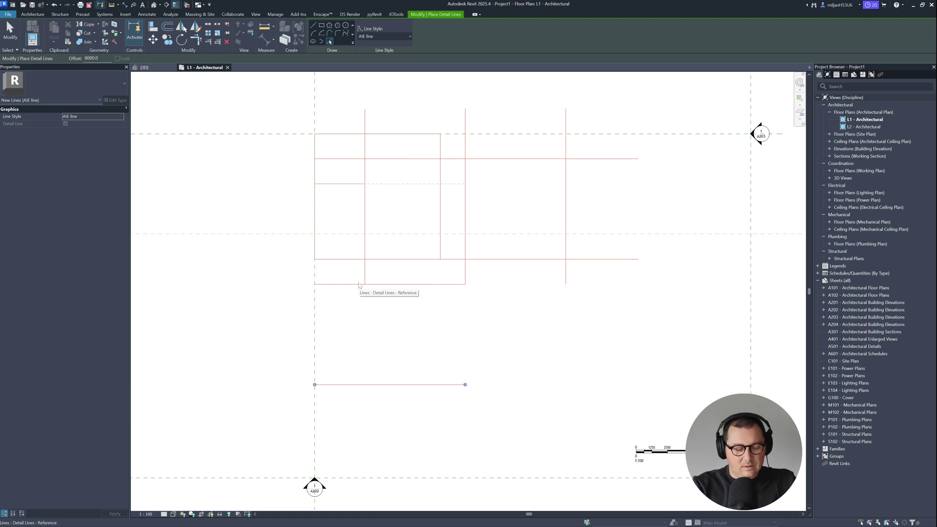
Trim the new vertical offset line with the two lower horizontal lines to form the left corners of the lower roof outline.
{"action": "key", "text": "t"}
{"action": "key", "text": "r"}
{"action": "left_click", "coordinate": [367, 277]}
{"action": "left_click", "coordinate": [396, 385]}
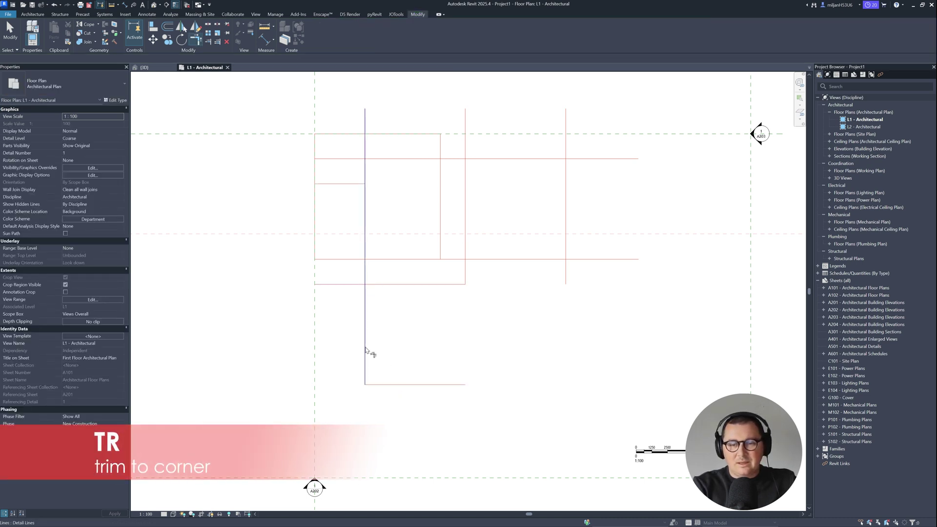
{"action": "left_click", "coordinate": [365, 350]}
{"action": "left_click", "coordinate": [388, 285]}
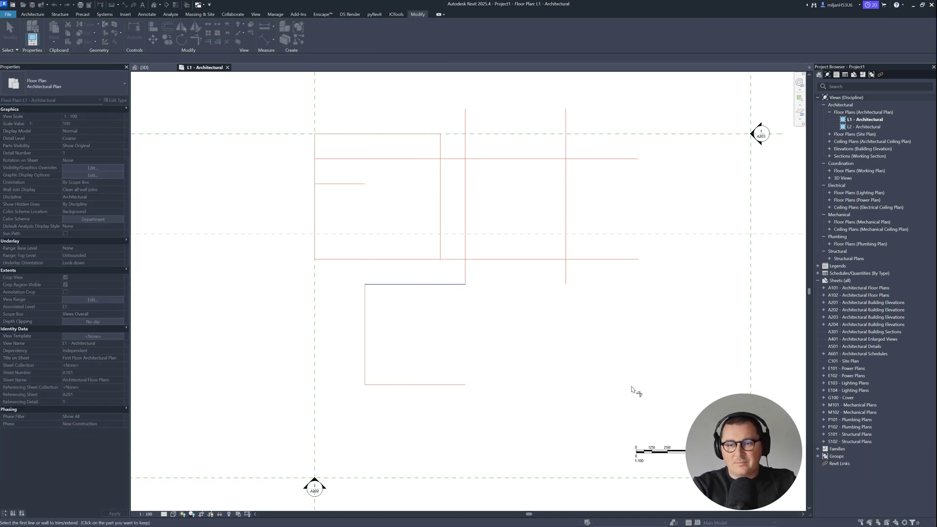
Trim the square's lower right corner, and join the horizontal line just below it to the vertical line beside the square.
{"action": "left_click", "coordinate": [441, 251]}
{"action": "left_click", "coordinate": [438, 284]}
{"action": "left_click", "coordinate": [432, 259]}
{"action": "left_click", "coordinate": [441, 250]}
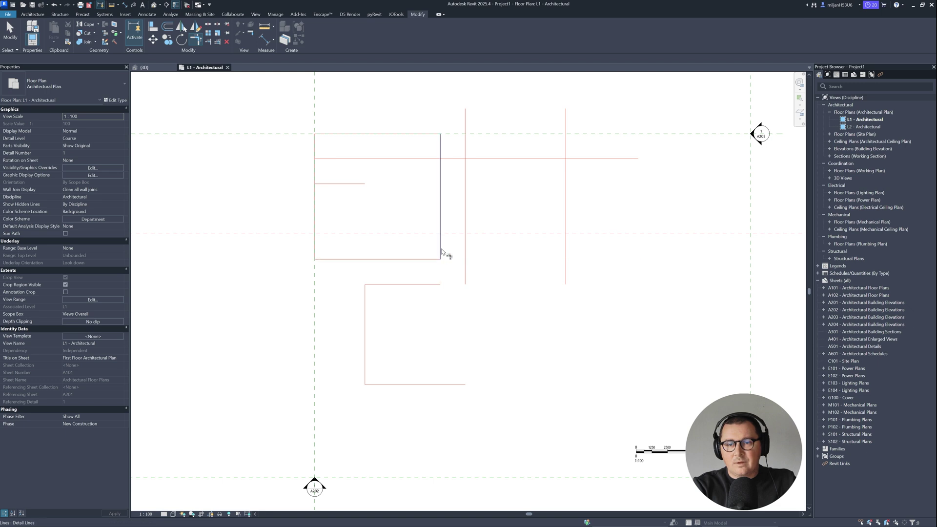
{"action": "left_click", "coordinate": [430, 286]}
{"action": "left_click", "coordinate": [468, 268]}
Trim the upper left, lower right and upper right corners of the roof outline beside the square.
{"action": "left_click", "coordinate": [467, 168]}
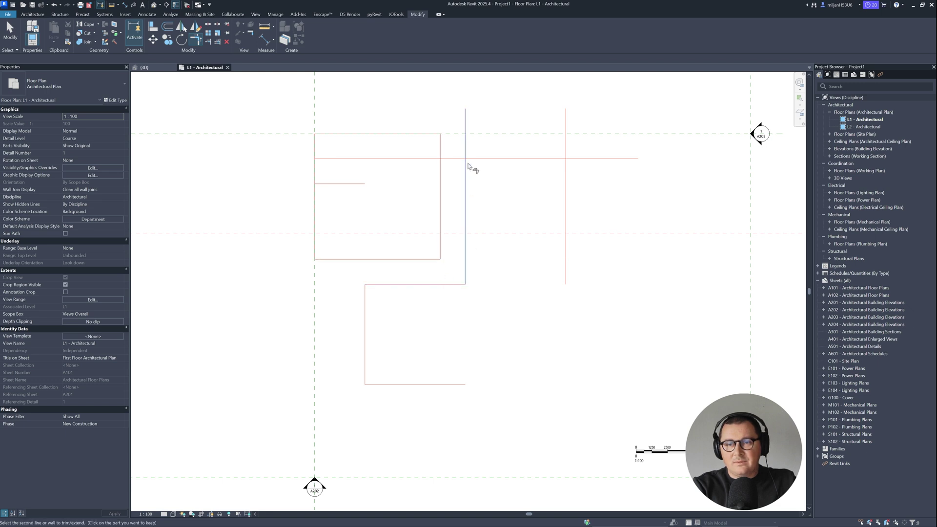
{"action": "left_click", "coordinate": [472, 159]}
{"action": "left_click", "coordinate": [433, 260]}
{"action": "left_click", "coordinate": [566, 252]}
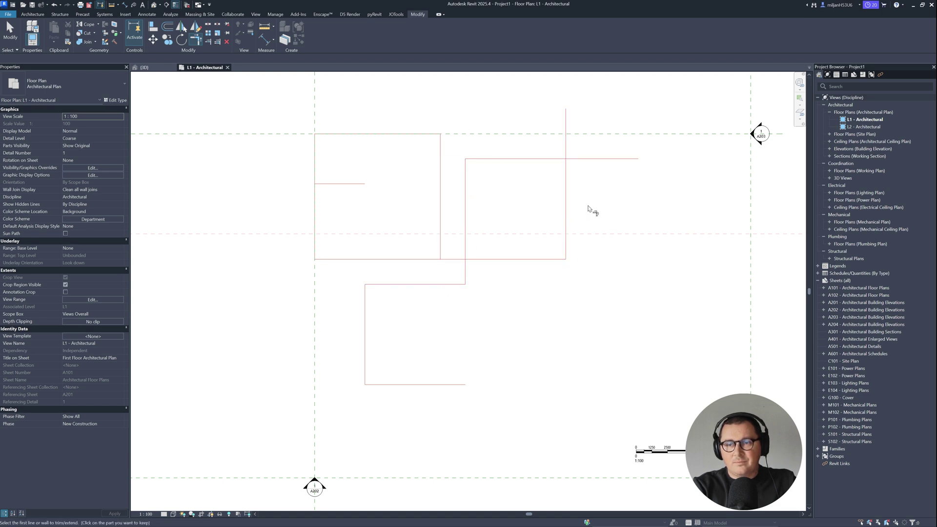
{"action": "left_click", "coordinate": [566, 185]}
{"action": "left_click", "coordinate": [551, 159]}
Delete the short leftover horizontal line inside the square.
{"action": "key", "text": "Escape"}
{"action": "key", "text": "Escape"}
{"action": "left_click", "coordinate": [348, 184]}
{"action": "key", "text": "Delete"}
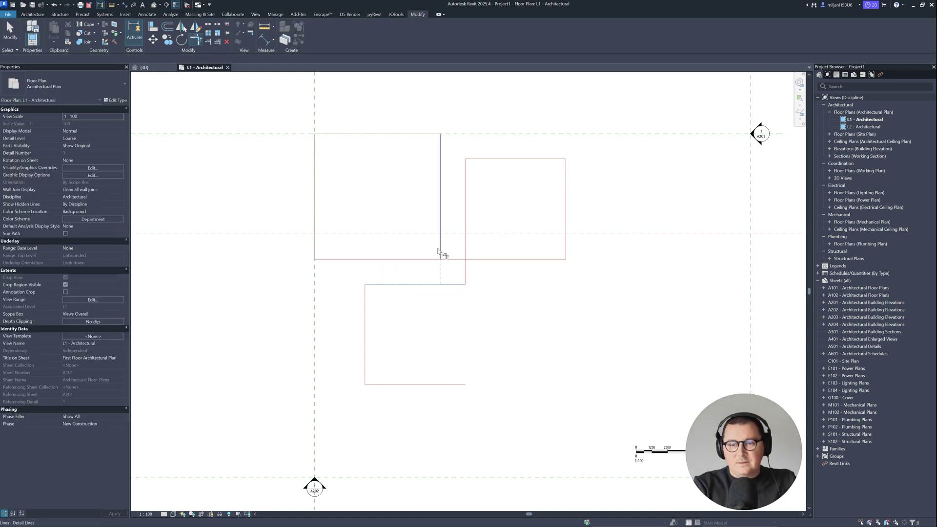
Trim the lower left corner of the right outline and the lower right corner of the square so both outlines close separately.
{"action": "left_click", "coordinate": [441, 253]}
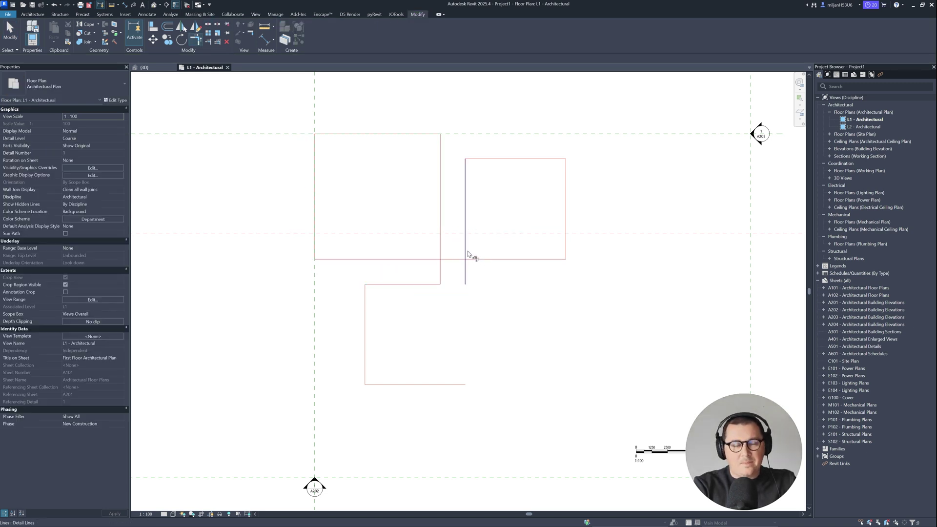
{"action": "left_click", "coordinate": [467, 254]}
{"action": "left_click", "coordinate": [476, 259]}
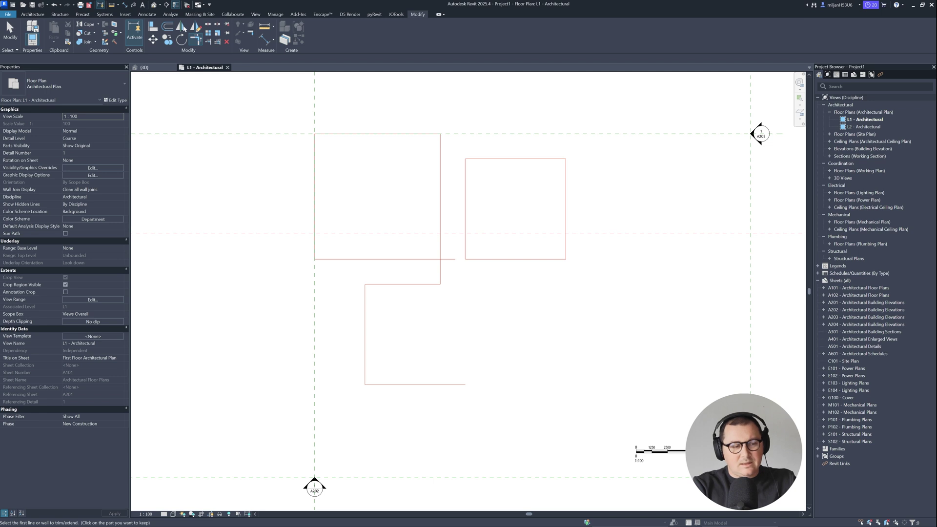
{"action": "key", "text": "alt+Tab"}
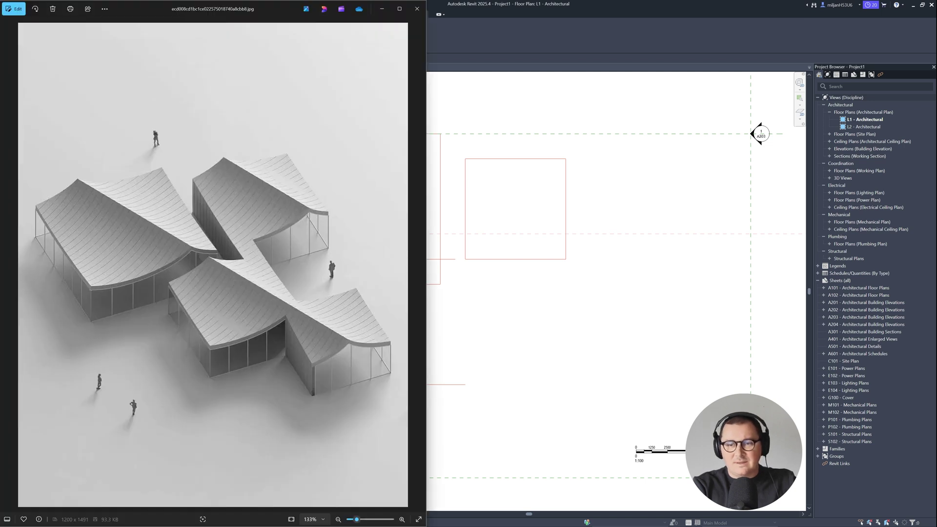
{"action": "key", "text": "alt+Tab"}
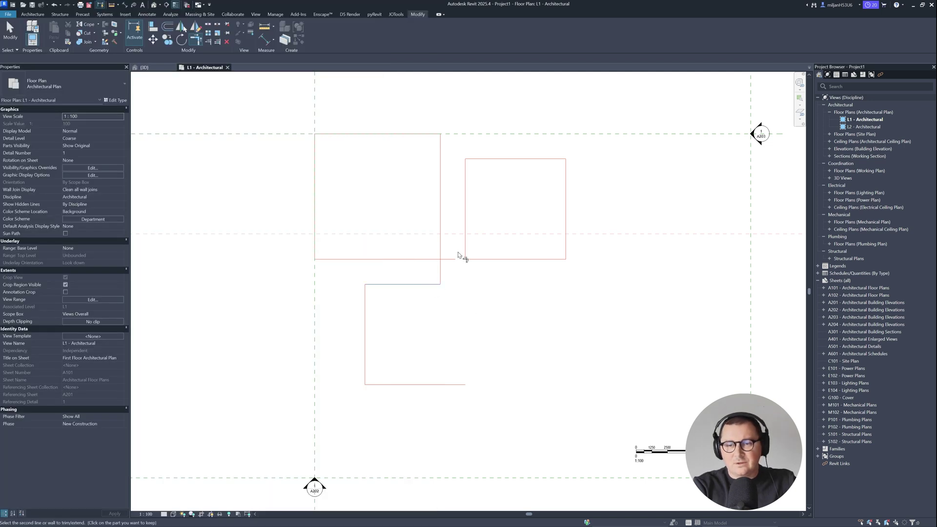
{"action": "left_click", "coordinate": [431, 259]}
{"action": "left_click", "coordinate": [440, 253]}
{"action": "middle_click_drag", "start_coordinate": [448, 324], "coordinate": [429, 309]}
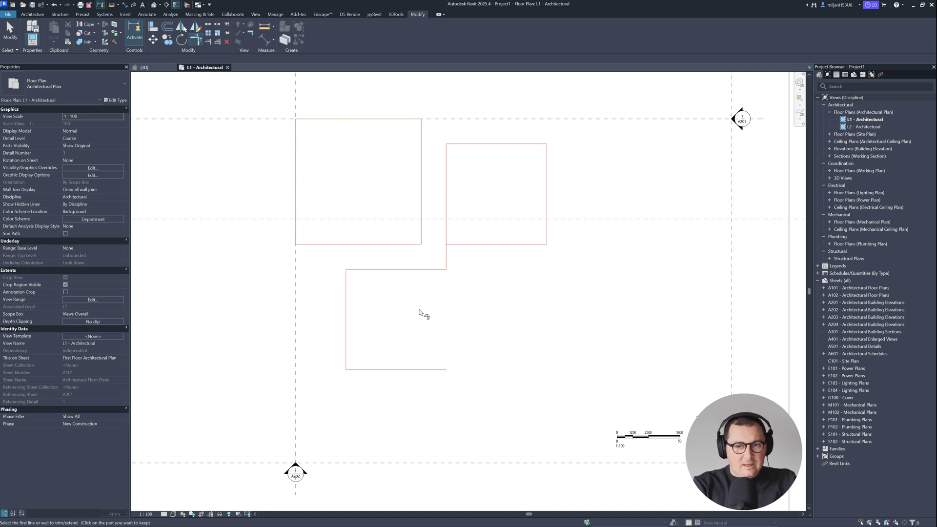
After checking the reference image, offset the lower outline's left edge 8000 mm to the right as its missing right edge.
{"action": "key", "text": "alt+Tab"}
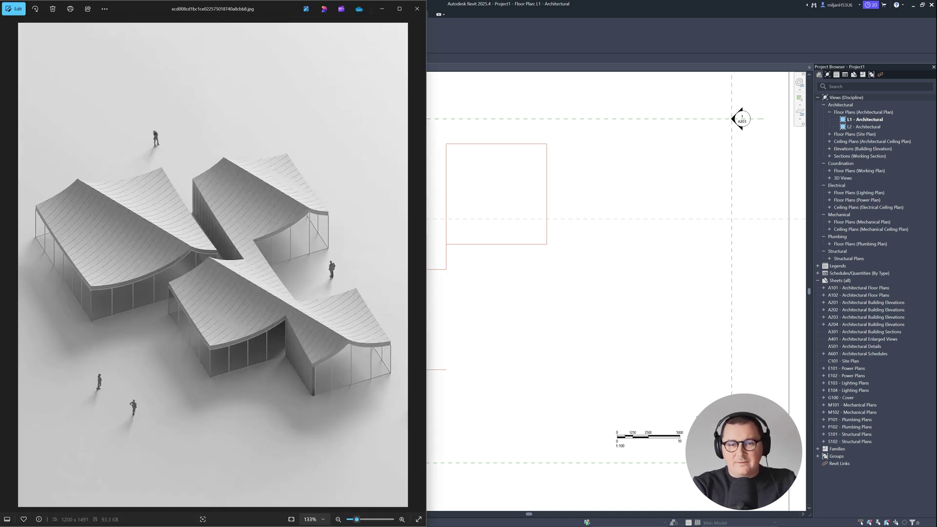
{"action": "key", "text": "alt+Tab"}
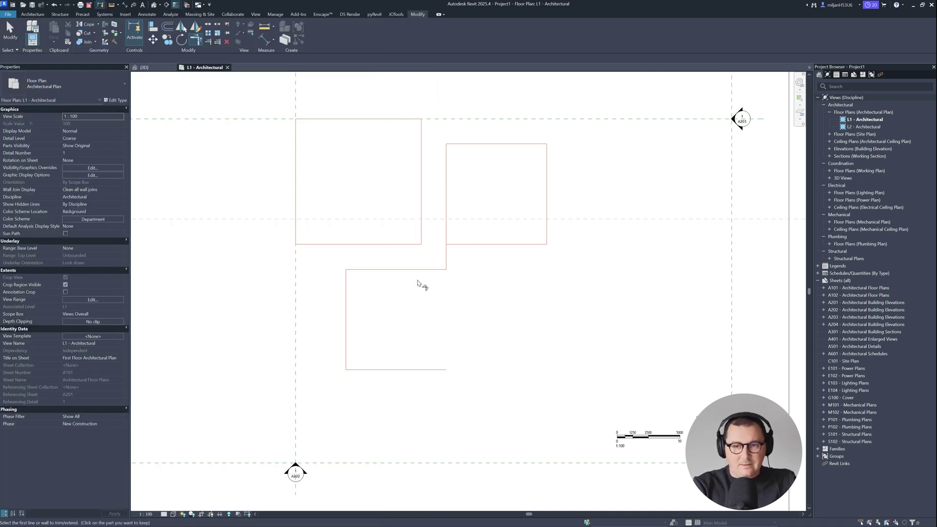
{"action": "key", "text": "d"}
{"action": "key", "text": "l"}
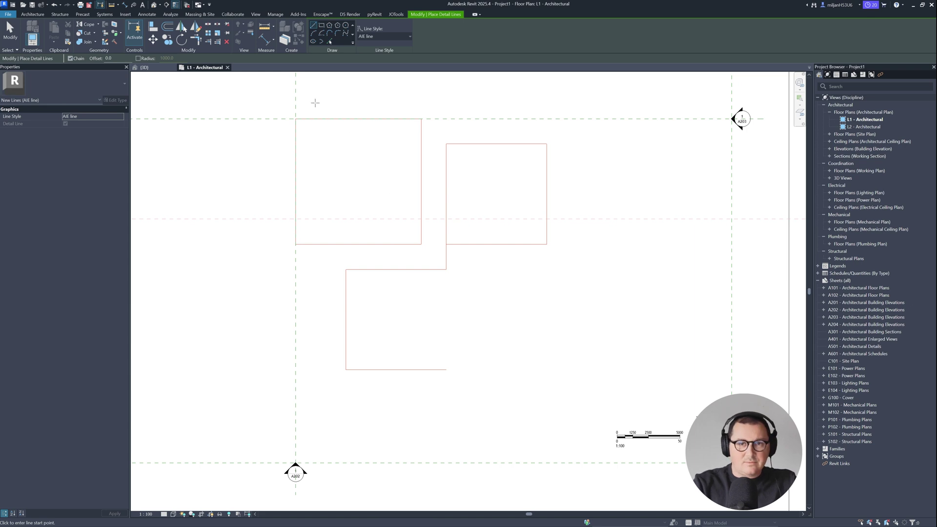
{"action": "left_click", "coordinate": [331, 41]}
{"action": "type", "text": "8000"}
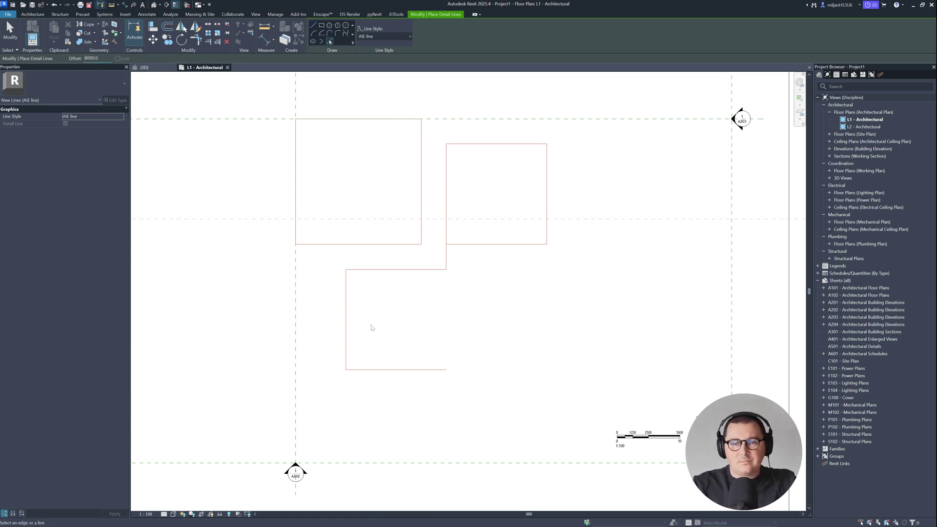
{"action": "left_click", "coordinate": [347, 325]}
Try trimming the lower outline's upper edge with the square's right edge, compare with the reference image, and undo the trim.
{"action": "key", "text": "t"}
{"action": "key", "text": "r"}
{"action": "left_click", "coordinate": [393, 270]}
{"action": "left_click", "coordinate": [420, 242]}
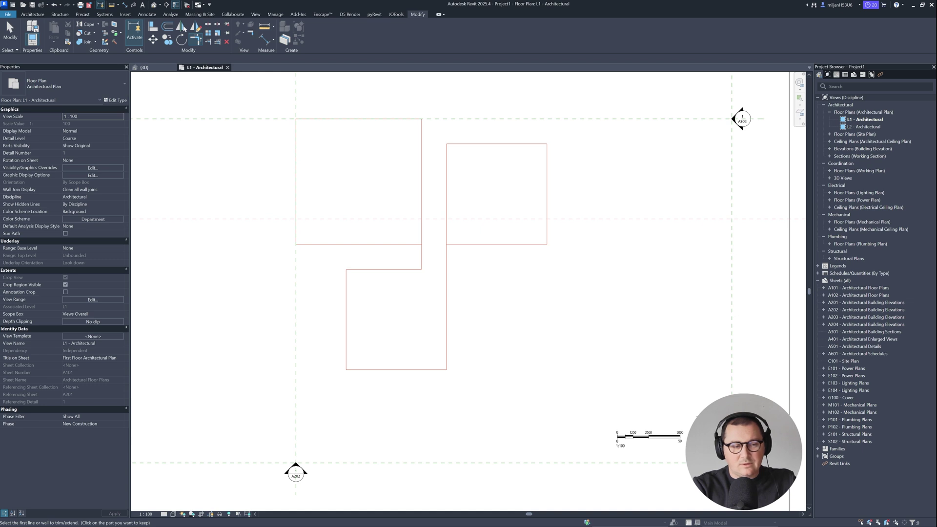
{"action": "key", "text": "alt+Tab"}
{"action": "key", "text": "alt+Tab"}
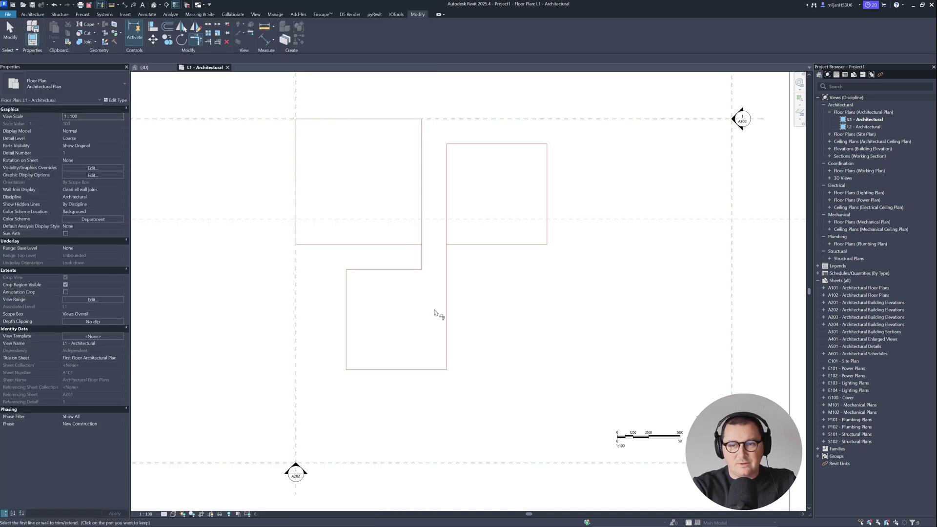
{"action": "key", "text": "ctrl+z"}
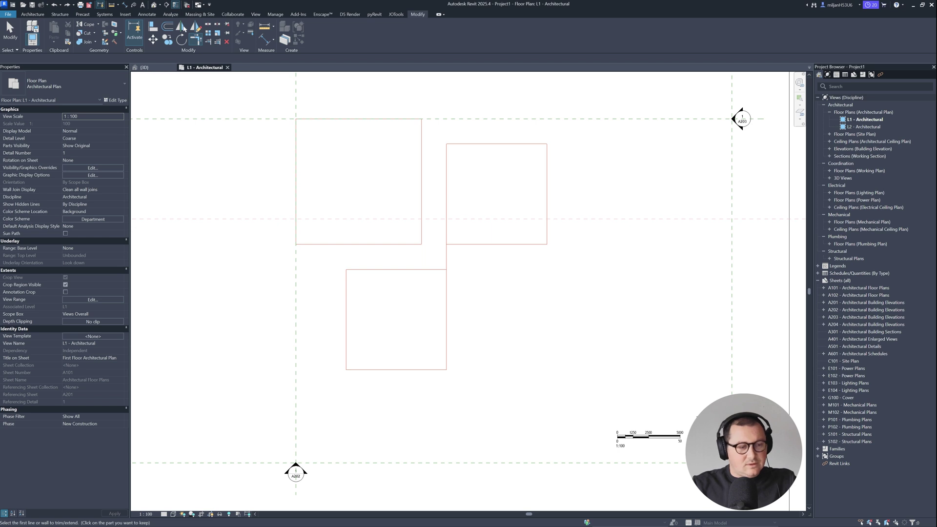
Offset the right outline's left edge and the lower outline's left edge rightwards by the gap between the upper outlines, and delete the lower outline's original left edge.
{"action": "key", "text": "alt+Tab"}
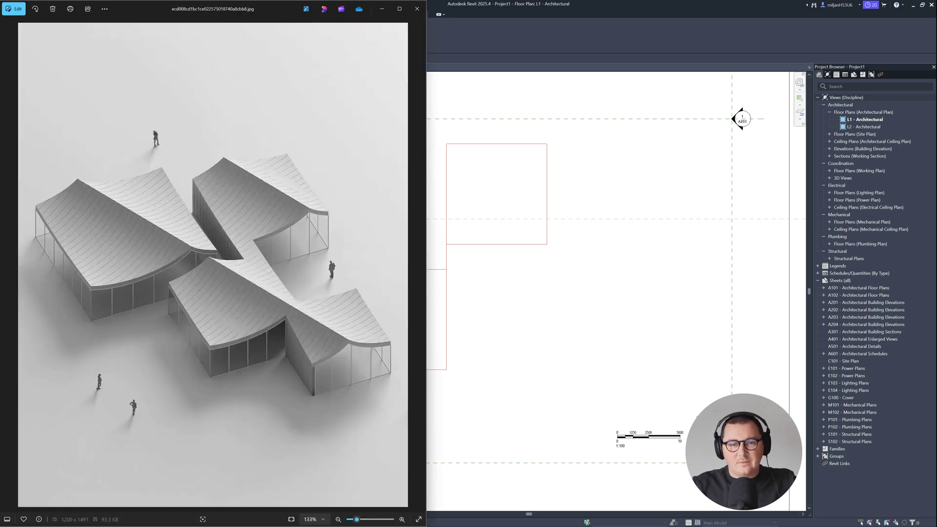
{"action": "key", "text": "alt+Tab"}
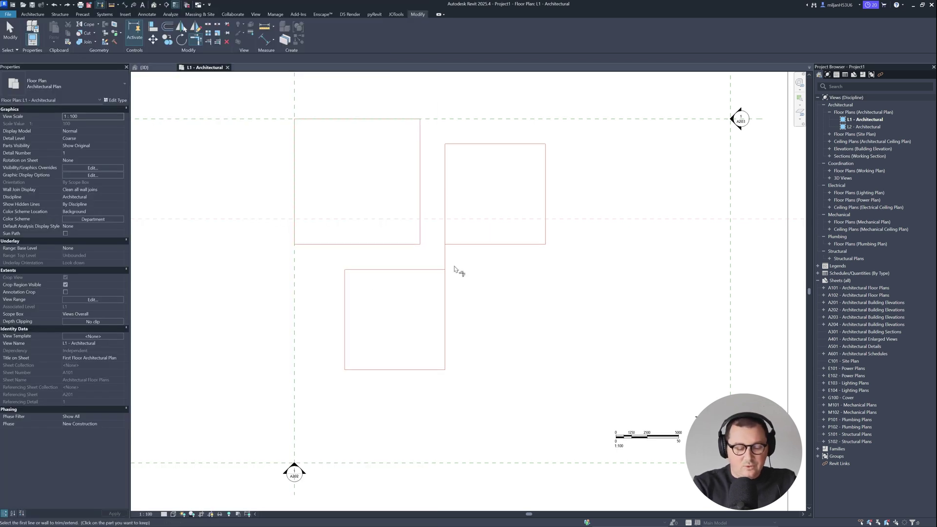
{"action": "key", "text": "d"}
{"action": "key", "text": "l"}
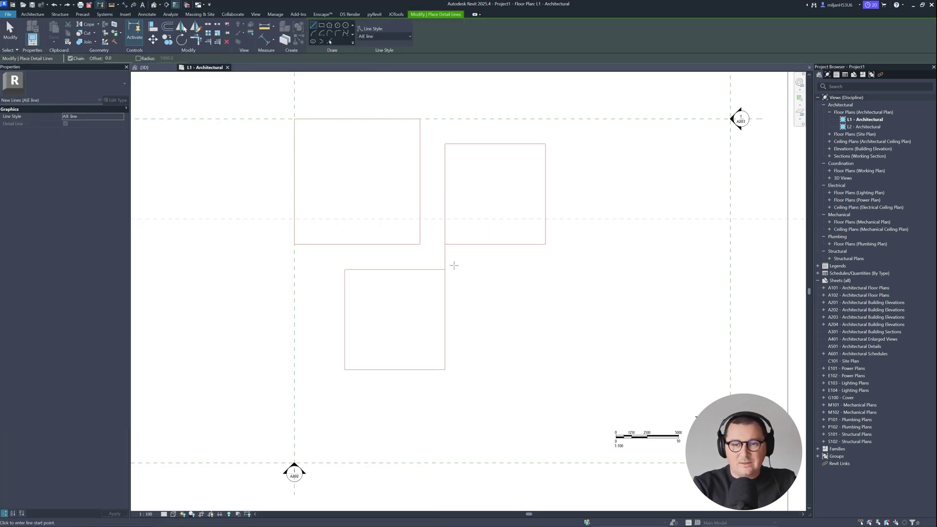
{"action": "left_click", "coordinate": [330, 42]}
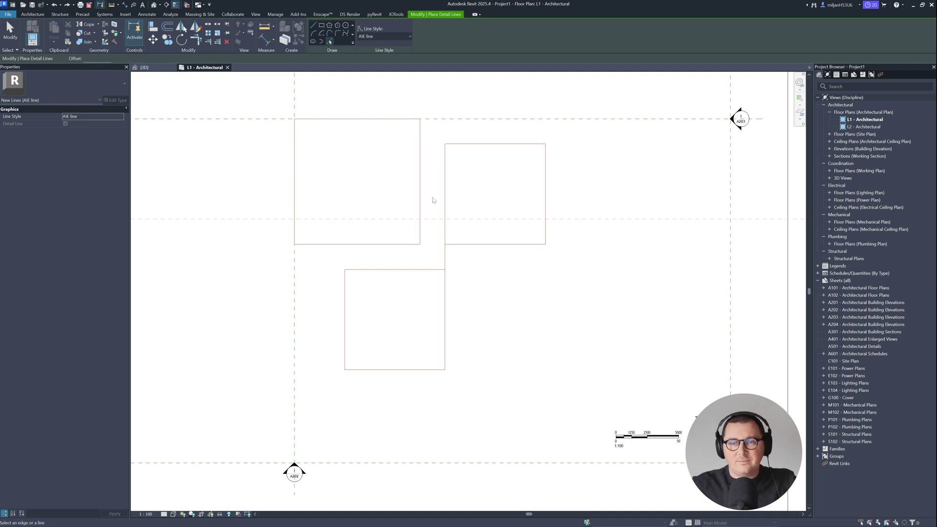
{"action": "left_click", "coordinate": [447, 260]}
{"action": "key", "text": "Escape"}
{"action": "left_click", "coordinate": [346, 287]}
{"action": "key", "text": "Delete"}
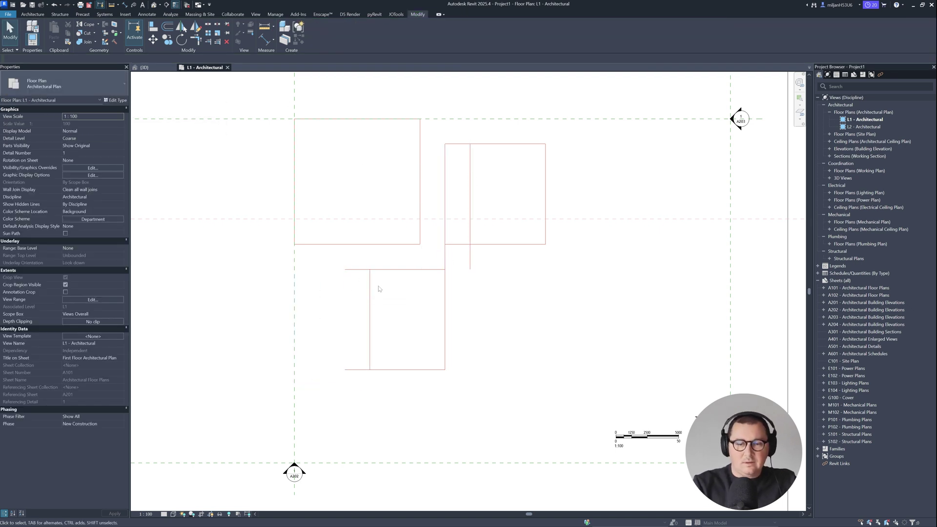
Trim the lower outline's upper and lower edges to the two shifted vertical lines.
{"action": "key", "text": "t"}
{"action": "key", "text": "r"}
{"action": "left_click", "coordinate": [379, 269]}
{"action": "left_click", "coordinate": [371, 277]}
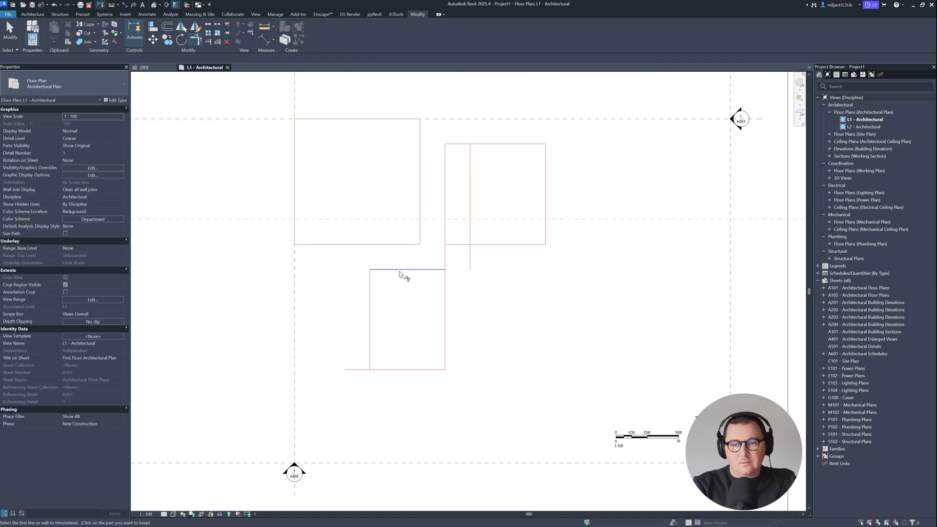
{"action": "left_click", "coordinate": [435, 368]}
{"action": "left_click", "coordinate": [472, 267]}
{"action": "left_click", "coordinate": [370, 355]}
{"action": "left_click", "coordinate": [381, 370]}
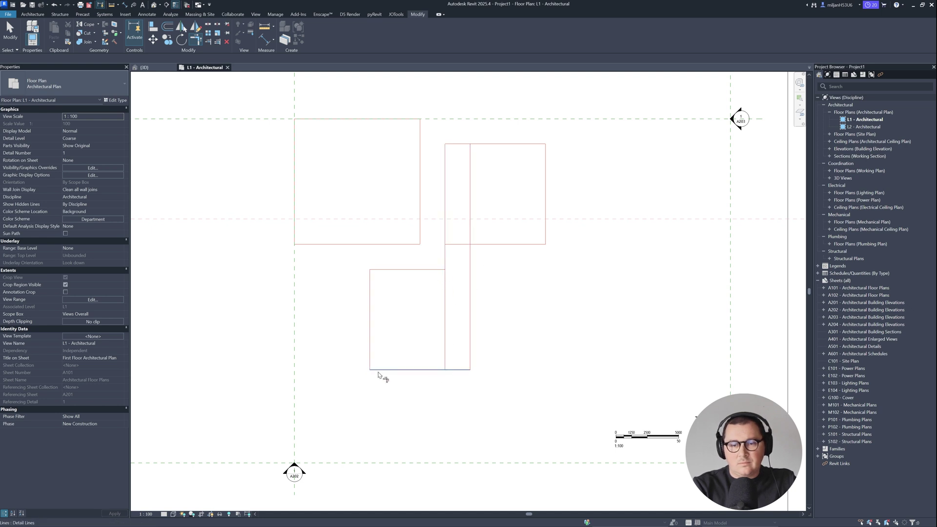
{"action": "middle_click_drag", "start_coordinate": [405, 364], "coordinate": [395, 325]}
{"action": "key", "text": "Escape"}
Stretch the vertical line inside the lower outline downwards, well past the outline's lower edge.
{"action": "left_click", "coordinate": [435, 313]}
{"action": "left_click_drag", "start_coordinate": [435, 330], "coordinate": [435, 404]}
{"action": "left_click", "coordinate": [307, 383]}
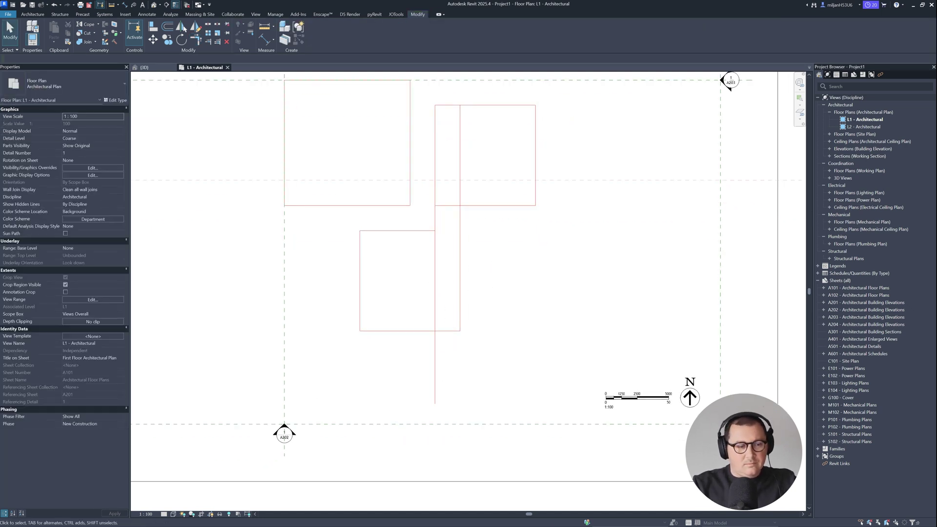
Check the reference image and offset the lower outline's bottom edge 2000 mm upwards as a detail line.
{"action": "key", "text": "alt+Tab"}
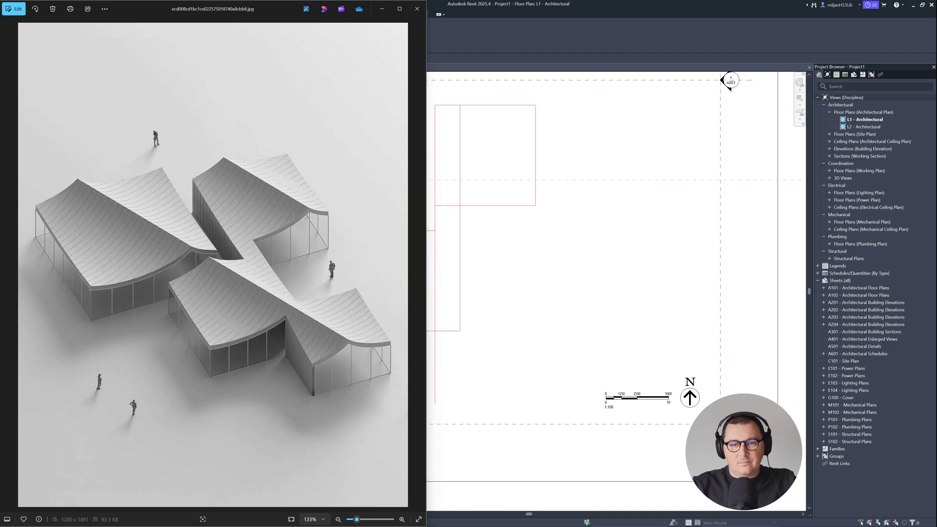
{"action": "key", "text": "alt+Tab"}
{"action": "key", "text": "d"}
{"action": "key", "text": "l"}
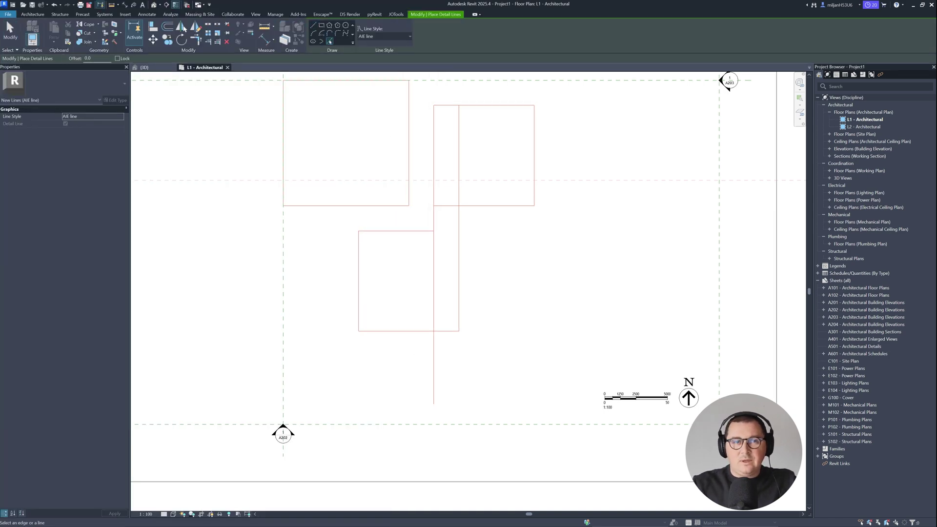
{"action": "type", "text": "2000"}
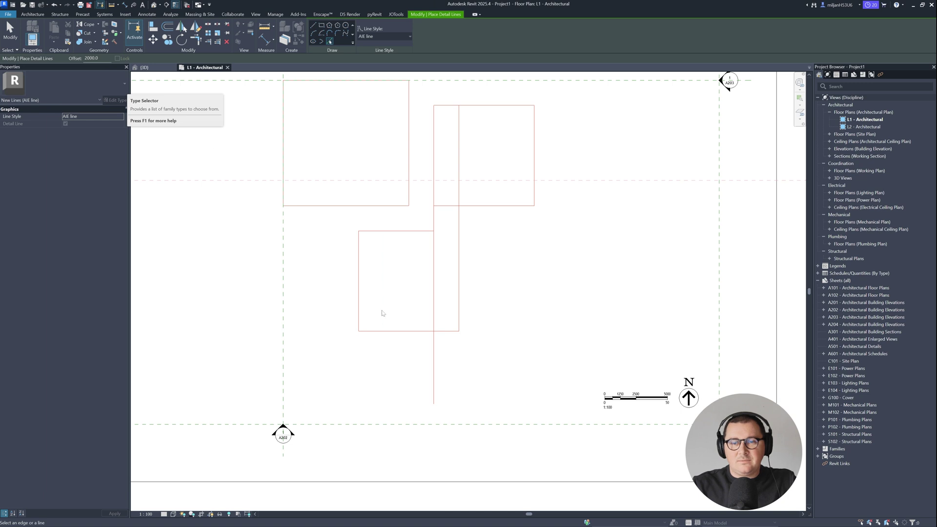
{"action": "left_click", "coordinate": [397, 331]}
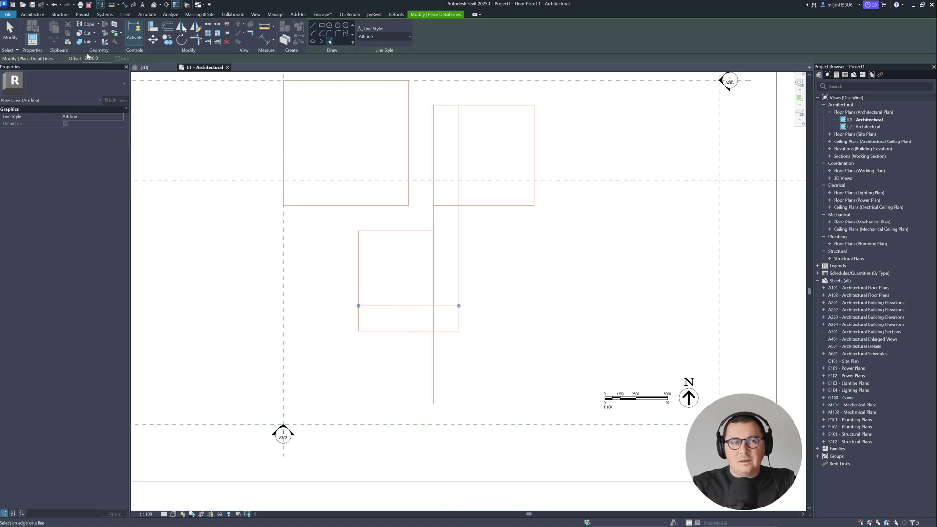
Offset the long vertical line through the lower outline 6000 mm rightwards and trim it to a corner with the inner horizontal line.
{"action": "type", "text": "60"}
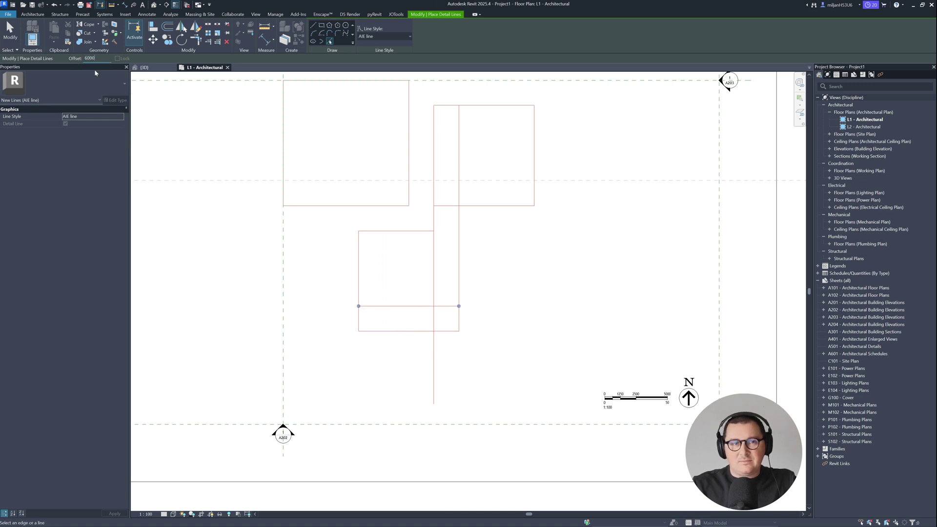
{"action": "left_click", "coordinate": [434, 285]}
{"action": "left_click", "coordinate": [445, 306]}
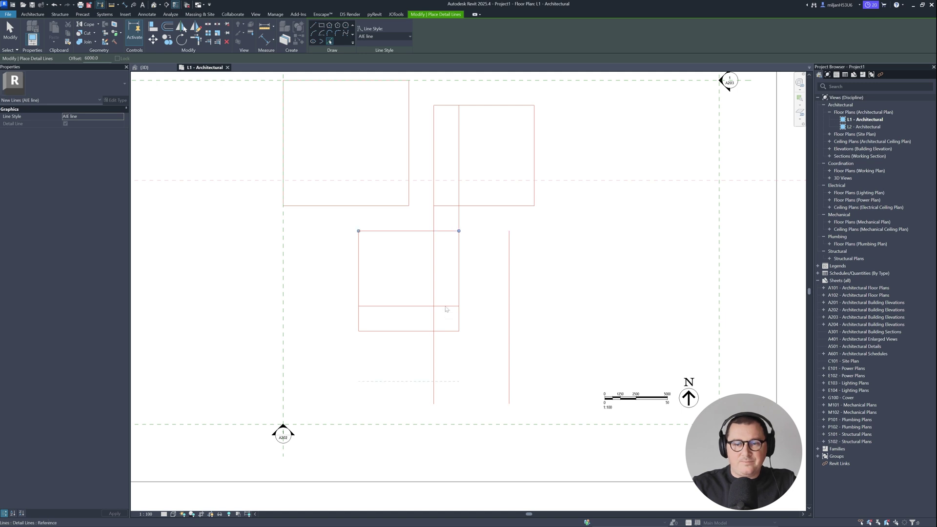
{"action": "key", "text": "t"}
{"action": "key", "text": "r"}
{"action": "left_click", "coordinate": [446, 306]}
{"action": "left_click", "coordinate": [510, 338]}
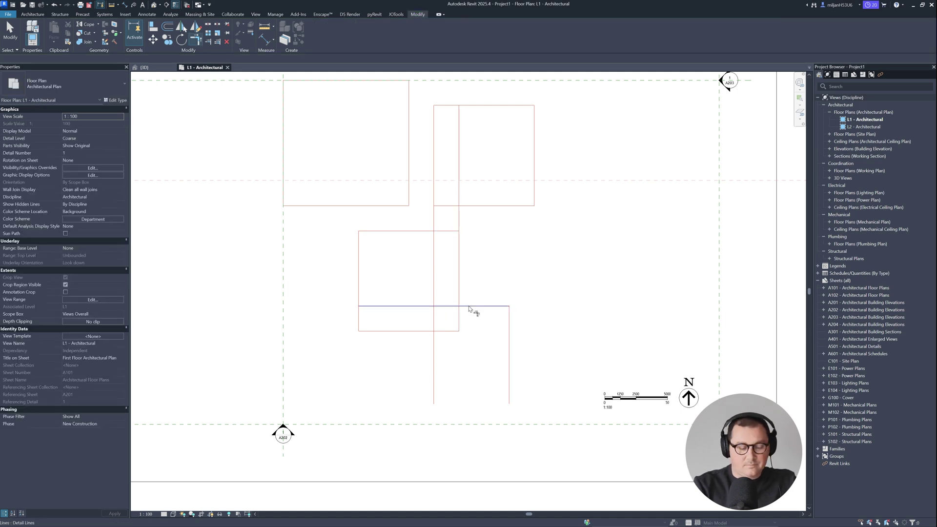
Mirror the lower outline's top edge about the horizontal line inside that outline.
{"action": "left_click", "coordinate": [447, 231]}
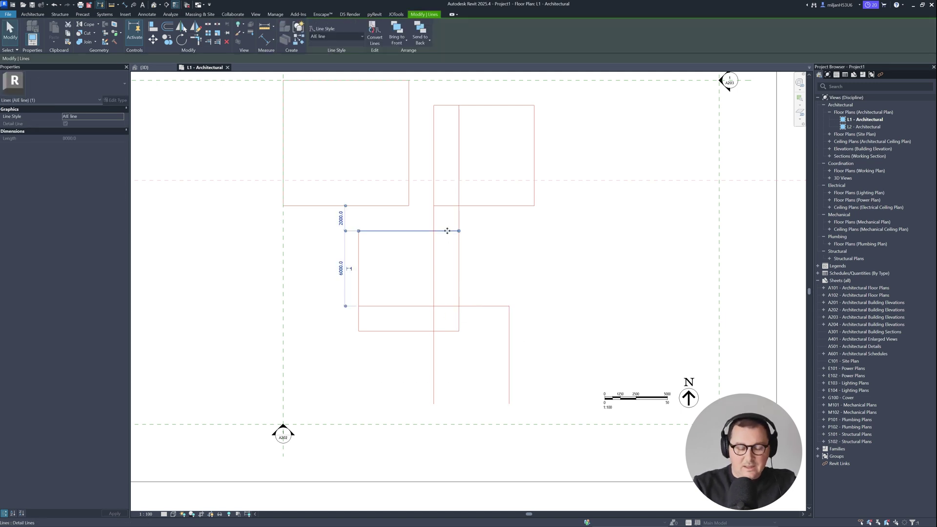
{"action": "key", "text": "m"}
{"action": "key", "text": "m"}
{"action": "left_click", "coordinate": [451, 306]}
{"action": "key", "text": "Escape"}
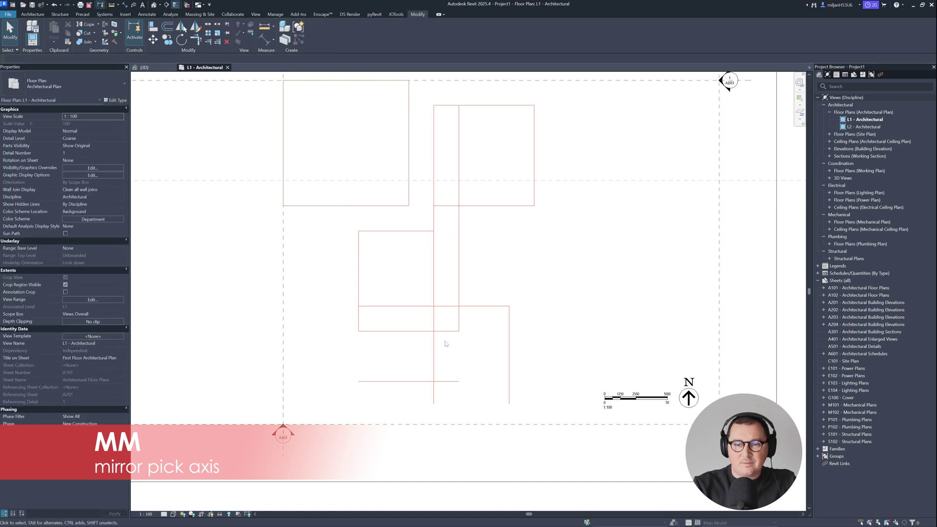
Trim the mirrored line into corners with the two vertical lines to close the bottom of the new outline.
{"action": "key", "text": "t"}
{"action": "key", "text": "r"}
{"action": "left_click", "coordinate": [433, 371]}
{"action": "left_click", "coordinate": [443, 382]}
{"action": "left_click", "coordinate": [443, 382]}
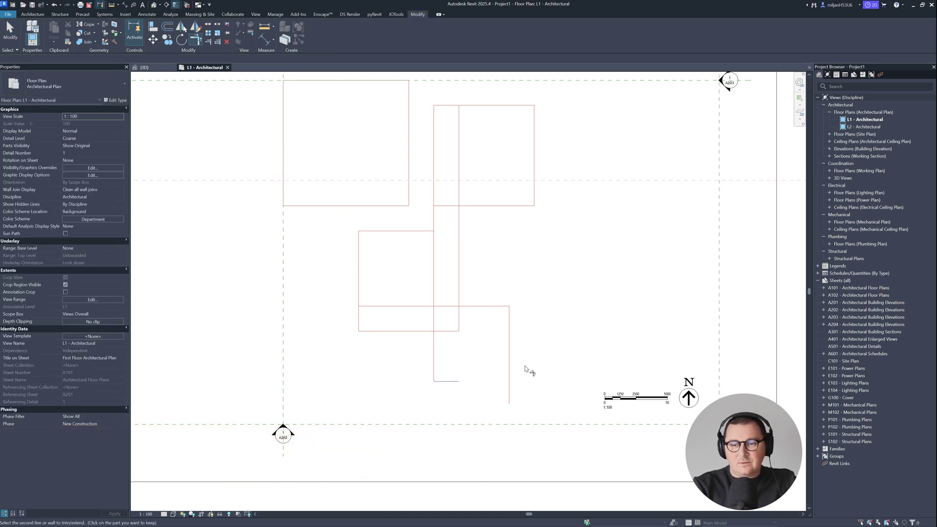
{"action": "left_click", "coordinate": [510, 361]}
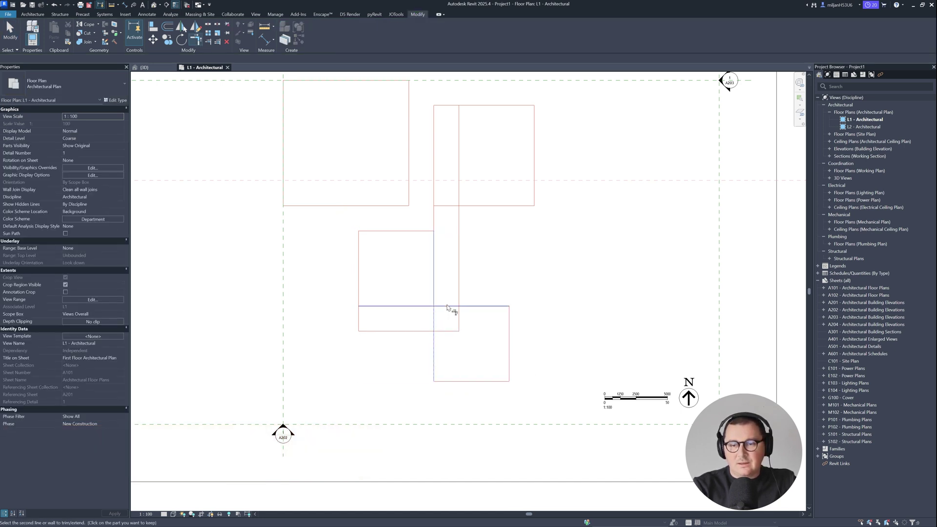
Trim the remaining crossing lines so the three overlapping outlines form one continuous stepped outline, and compare it with the reference image.
{"action": "left_click", "coordinate": [437, 329]}
{"action": "left_click", "coordinate": [433, 335]}
{"action": "left_click", "coordinate": [433, 336]}
{"action": "left_click", "coordinate": [437, 336]}
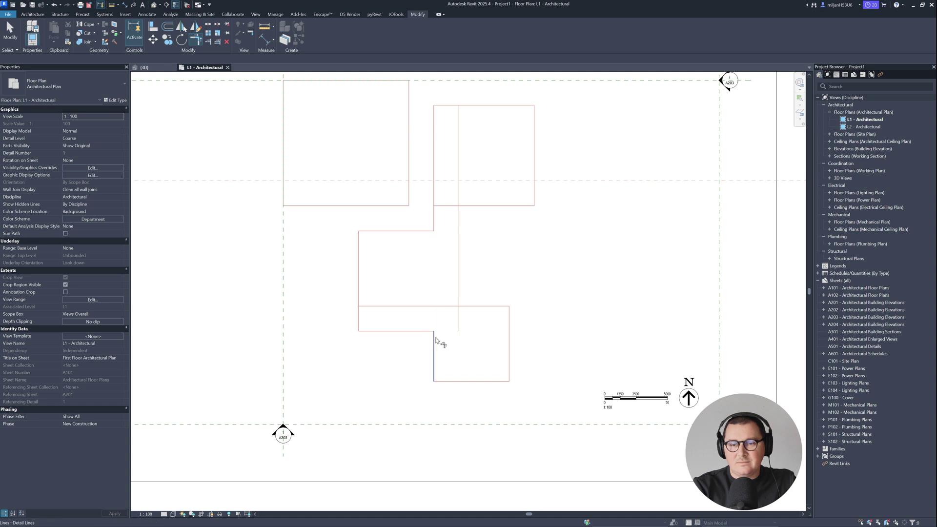
{"action": "left_click", "coordinate": [461, 306]}
{"action": "left_click", "coordinate": [459, 296]}
{"action": "scroll", "coordinate": [455, 299], "scroll_direction": "down", "scroll_amount": 1}
{"action": "left_click", "coordinate": [466, 219]}
{"action": "left_click", "coordinate": [459, 229]}
{"action": "scroll", "coordinate": [485, 300], "scroll_direction": "down", "scroll_amount": 1}
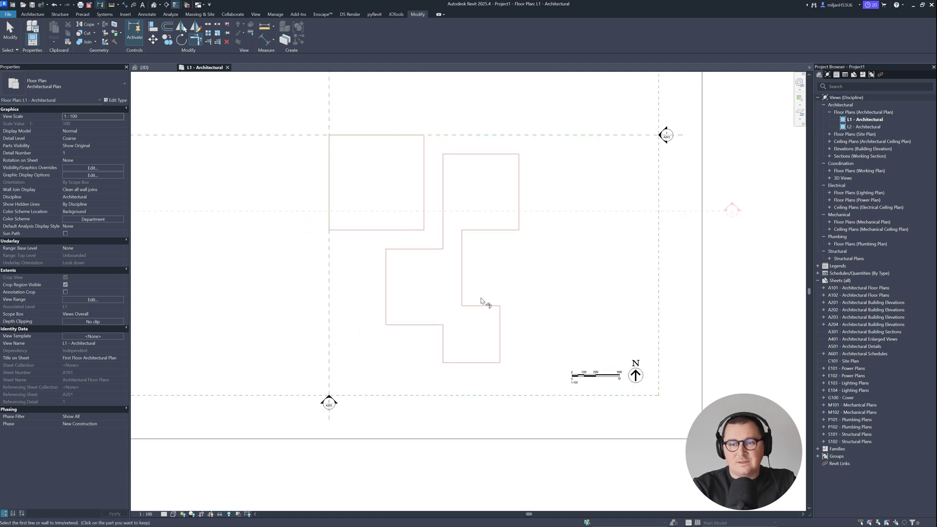
{"action": "key", "text": "alt+Tab"}
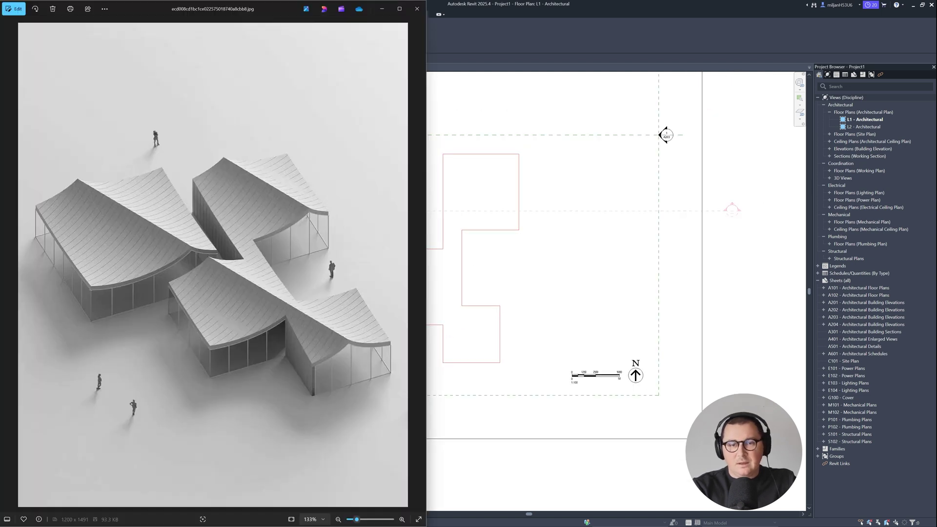
{"action": "key", "text": "alt+Tab"}
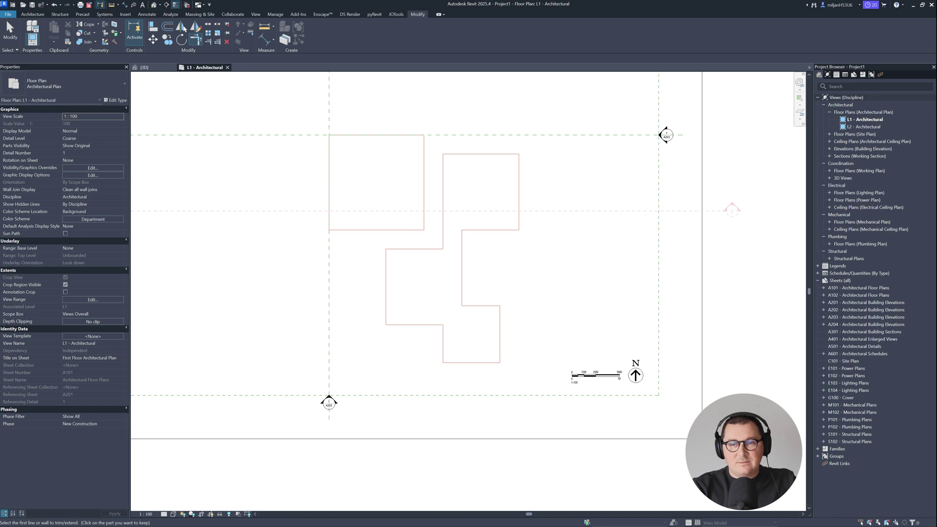
{"action": "key", "text": "Escape"}
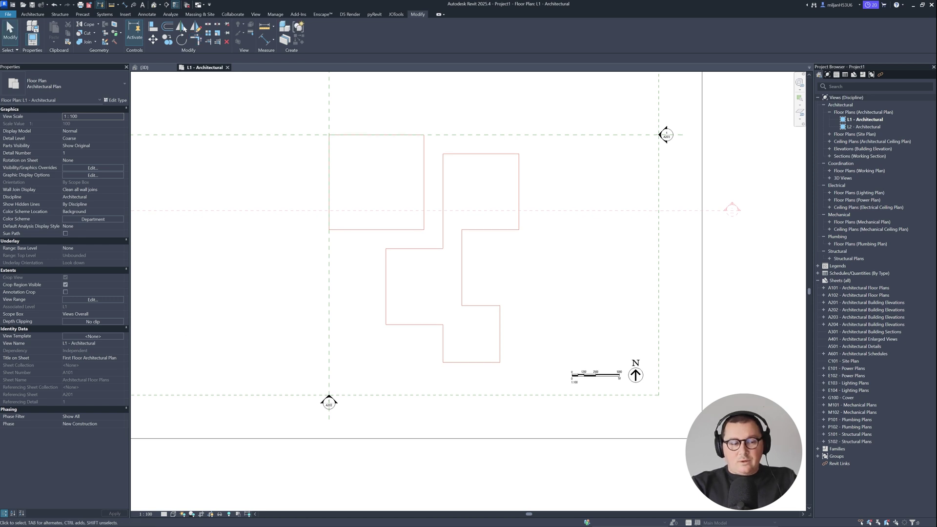
Check the reference image and draw a detail-line circle of 3000 mm radius centred on the square outline's upper-left corner.
{"action": "key", "text": "alt+Tab"}
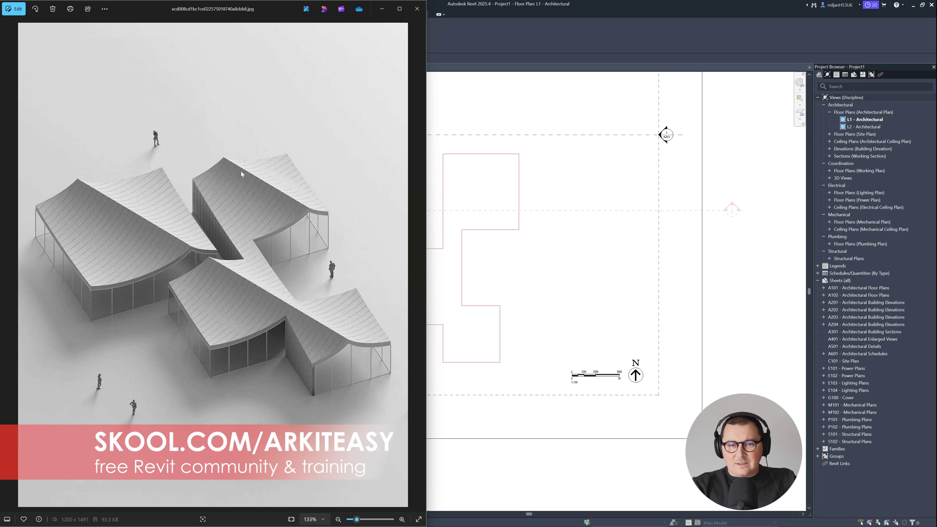
{"action": "key", "text": "alt+Tab"}
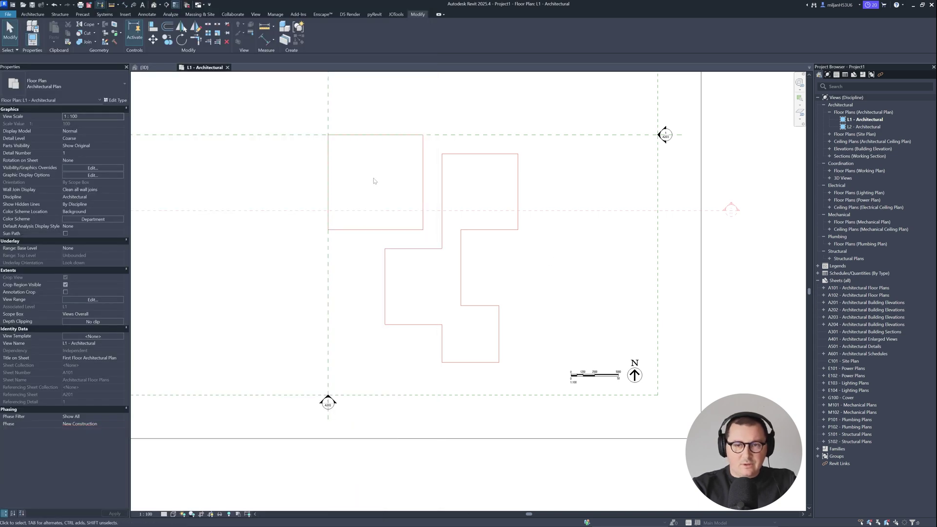
{"action": "middle_click_drag", "start_coordinate": [376, 181], "coordinate": [373, 235]}
{"action": "scroll", "coordinate": [364, 210], "scroll_direction": "up", "scroll_amount": 2}
{"action": "key", "text": "d"}
{"action": "key", "text": "l"}
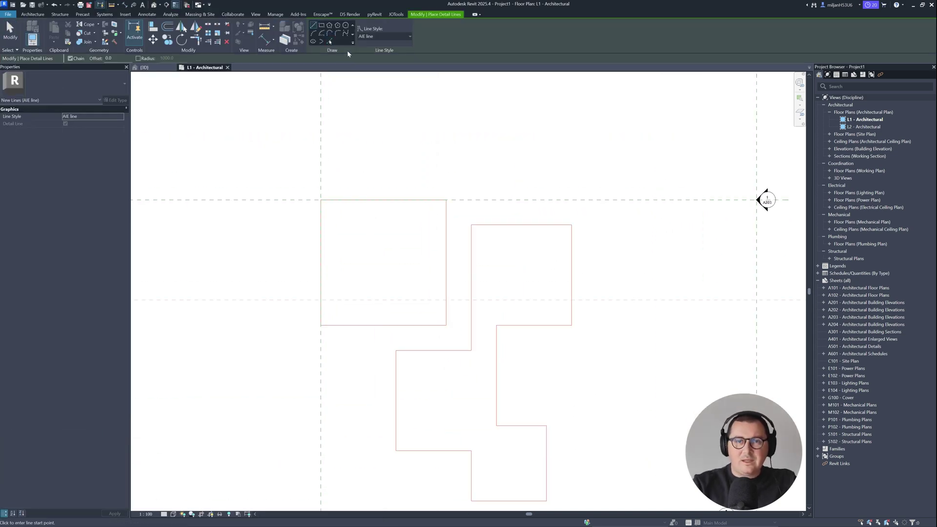
{"action": "left_click", "coordinate": [345, 26]}
{"action": "left_click", "coordinate": [320, 200]}
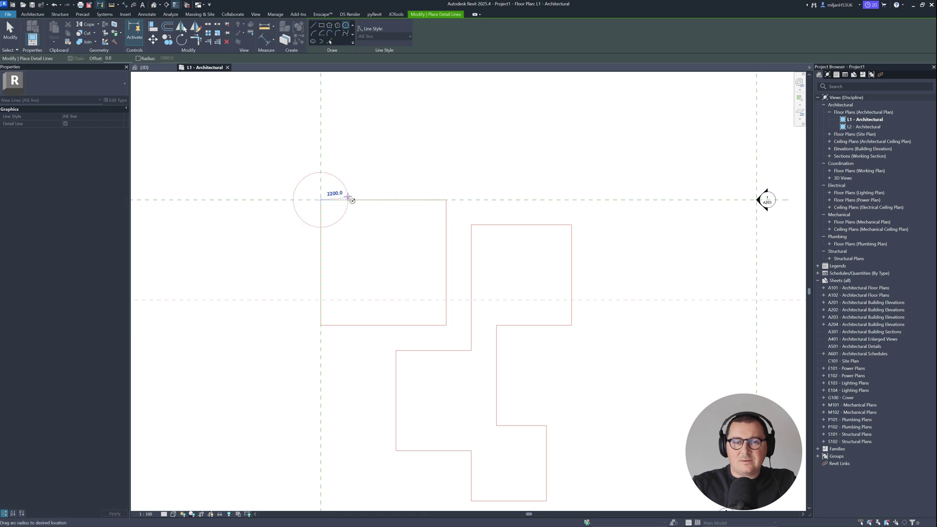
{"action": "type", "text": "3000"}
{"action": "key", "text": "Return"}
Draw a diagonal detail line from the stepped outline's bottom-edge midpoint to the circle's crossing with the square's top edge, and delete the circle.
{"action": "scroll", "coordinate": [348, 198], "scroll_direction": "down", "scroll_amount": 2}
{"action": "middle_click_drag", "start_coordinate": [412, 376], "coordinate": [382, 289]}
{"action": "scroll", "coordinate": [382, 289], "scroll_direction": "up", "scroll_amount": 2}
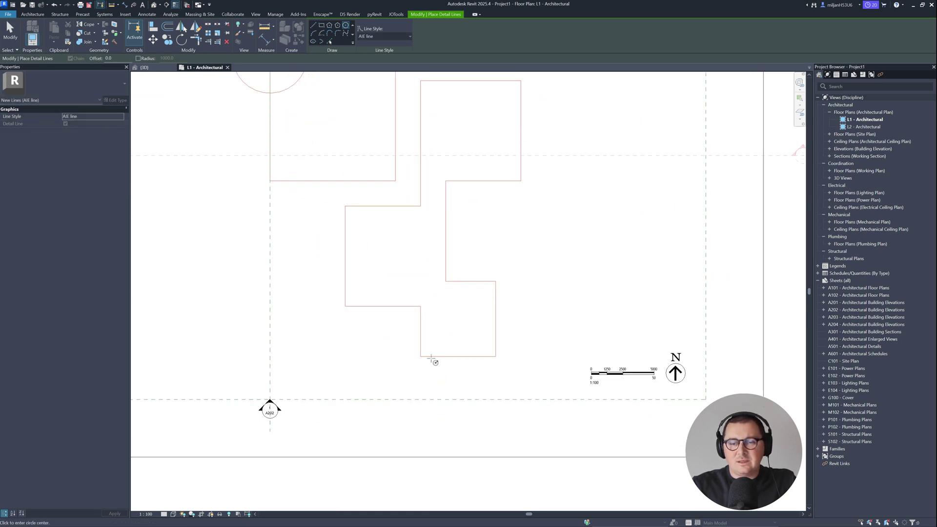
{"action": "scroll", "coordinate": [393, 265], "scroll_direction": "down", "scroll_amount": 2}
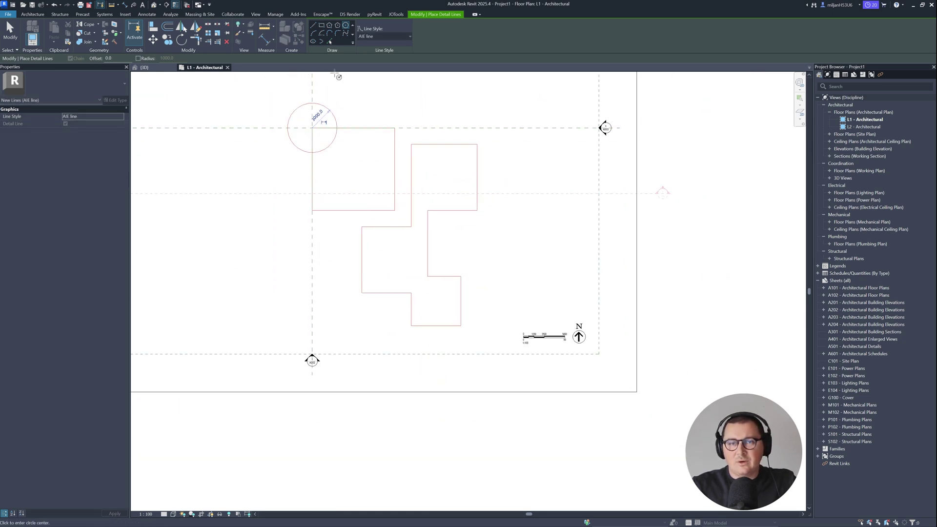
{"action": "left_click", "coordinate": [313, 25]}
{"action": "left_click", "coordinate": [461, 325]}
{"action": "left_click", "coordinate": [437, 325]}
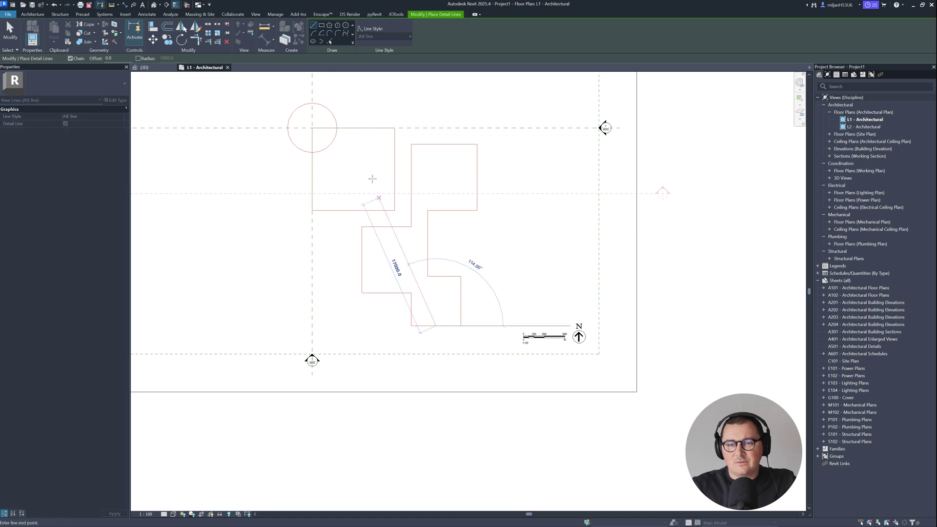
{"action": "left_click", "coordinate": [336, 128]}
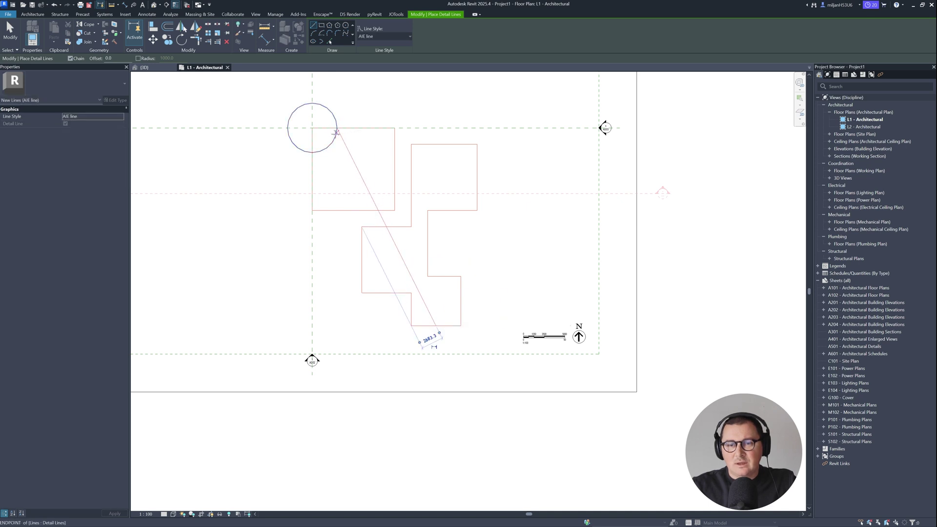
{"action": "left_click", "coordinate": [4, 28]}
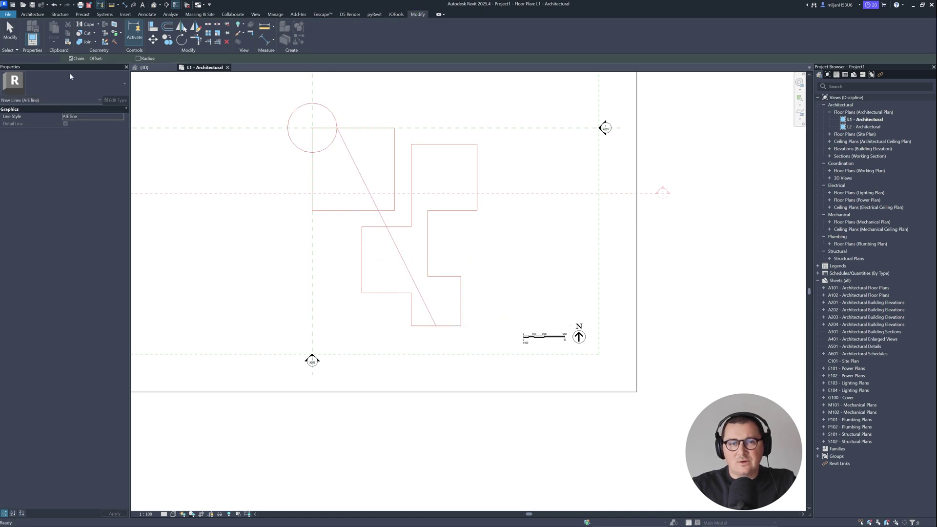
{"action": "left_click", "coordinate": [324, 149]}
{"action": "key", "text": "Delete"}
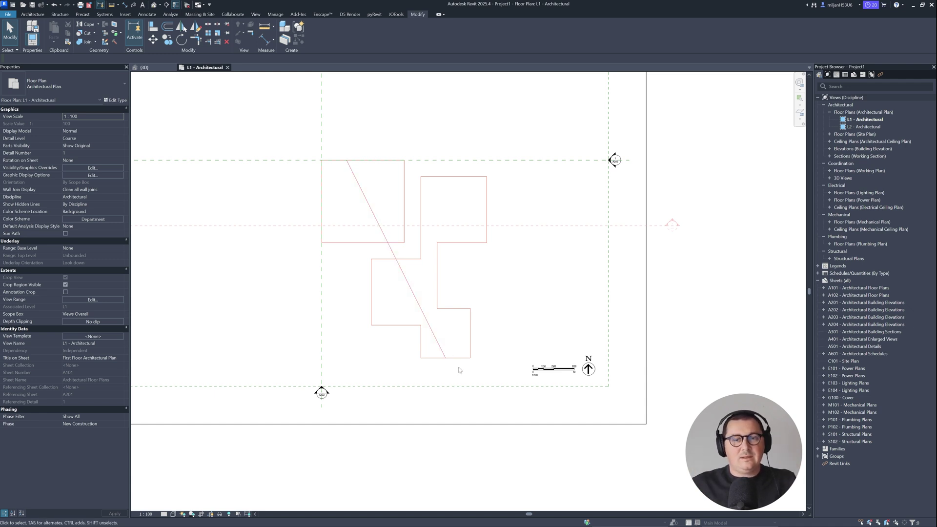
Switch to the reference image, capture it and mark the diagonal roof line and a section line crossing it, and discard the capture.
{"action": "key", "text": "alt+Tab"}
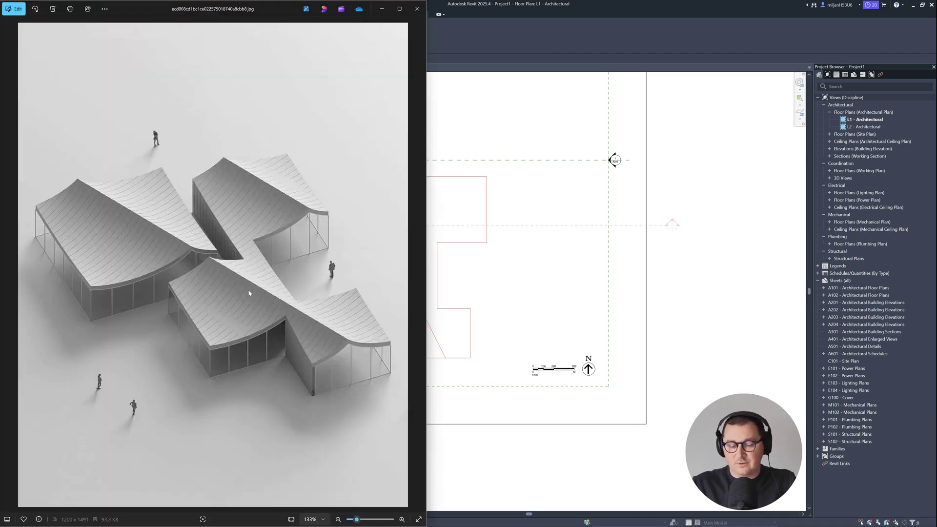
{"action": "key", "text": "super+shift+s"}
{"action": "left_click_drag", "start_coordinate": [12, 40], "coordinate": [409, 499]}
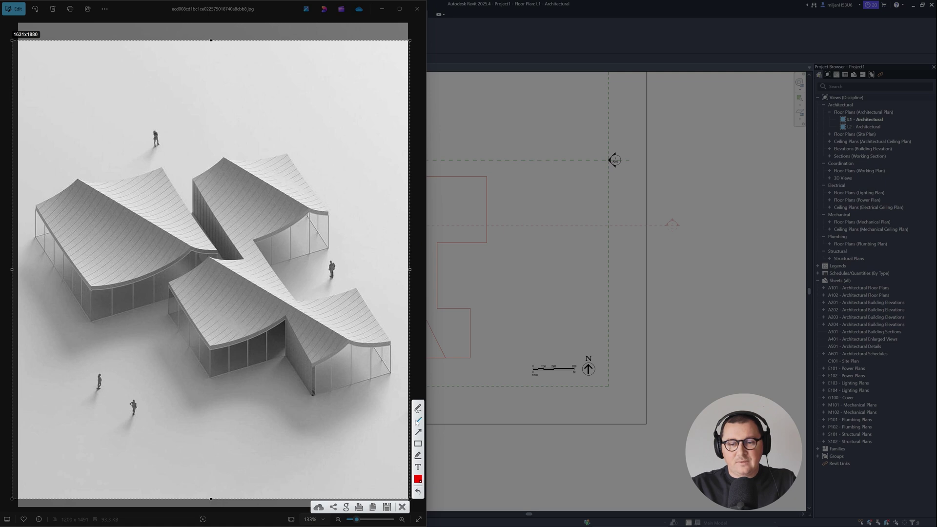
{"action": "left_click_drag", "start_coordinate": [77, 180], "coordinate": [400, 371]}
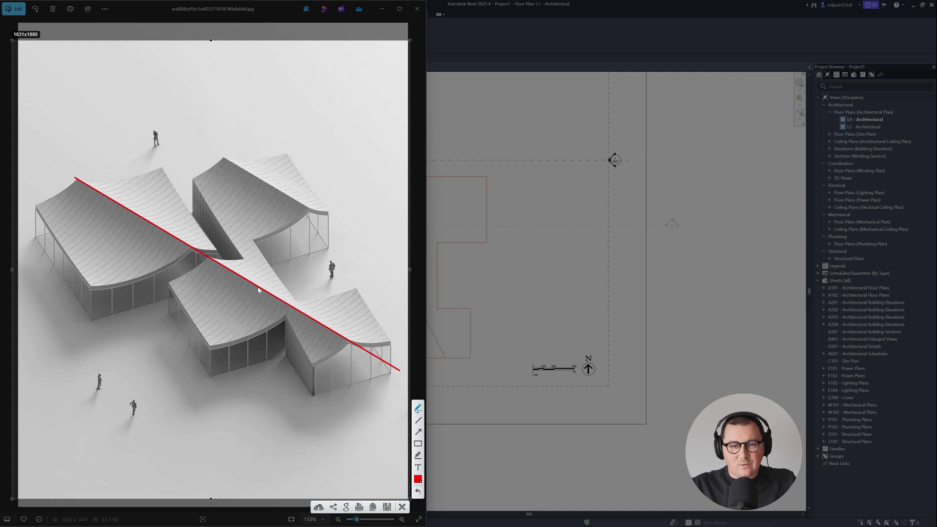
{"action": "left_click_drag", "start_coordinate": [259, 290], "coordinate": [251, 327]}
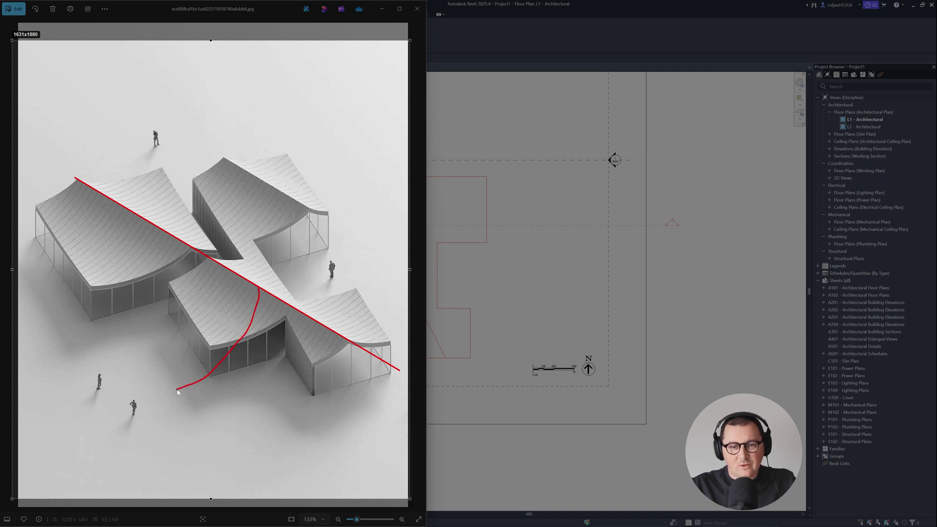
{"action": "left_click_drag", "start_coordinate": [178, 391], "coordinate": [177, 390]}
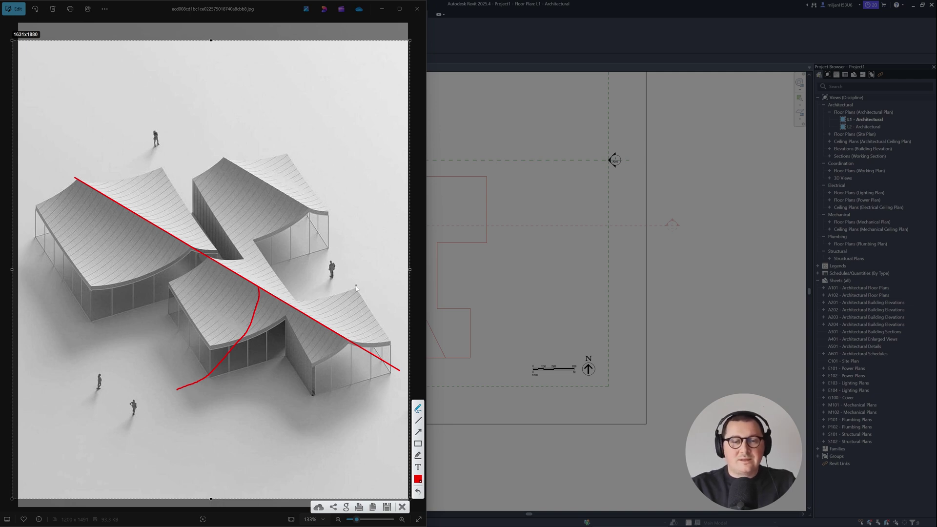
{"action": "left_click", "coordinate": [418, 489]}
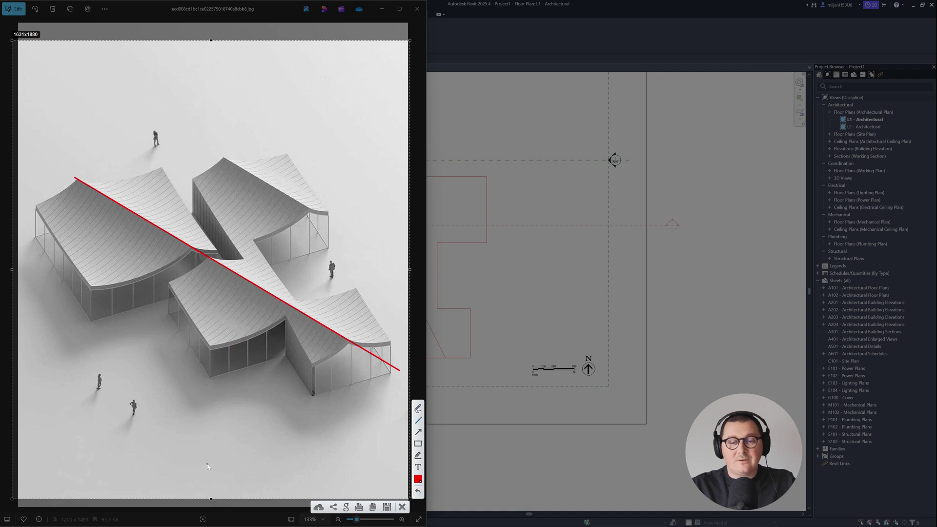
{"action": "left_click_drag", "start_coordinate": [207, 466], "coordinate": [400, 276]}
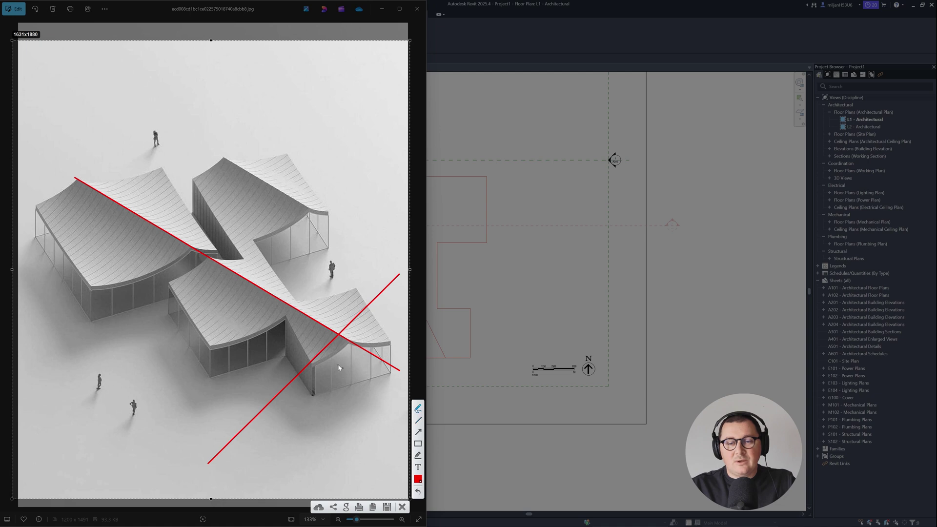
{"action": "mouse_move", "coordinate": [316, 357]}
{"action": "left_mouse_down"}
{"action": "mouse_move", "coordinate": [312, 345]}
{"action": "mouse_move", "coordinate": [312, 355]}
{"action": "mouse_move", "coordinate": [326, 340]}
{"action": "left_mouse_up"}
{"action": "left_click", "coordinate": [402, 508]}
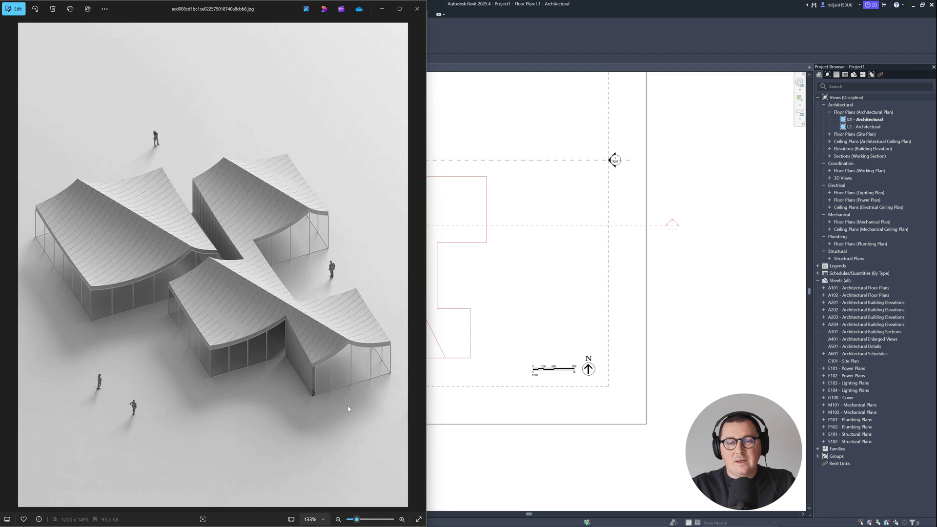
Back in Revit, draw a reference plane perpendicular to the diagonal line's lower part and name it AIE roof.
{"action": "left_click", "coordinate": [518, 35]}
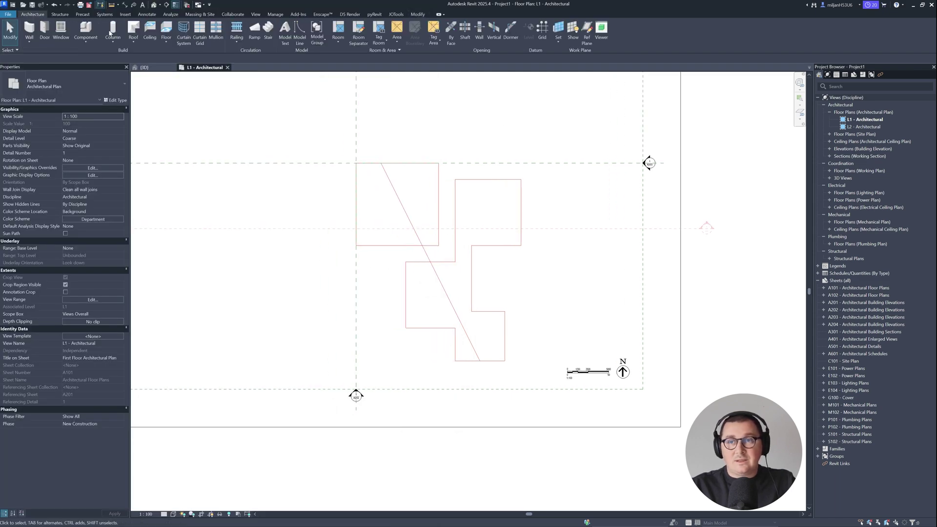
{"action": "key", "text": "r"}
{"action": "key", "text": "p"}
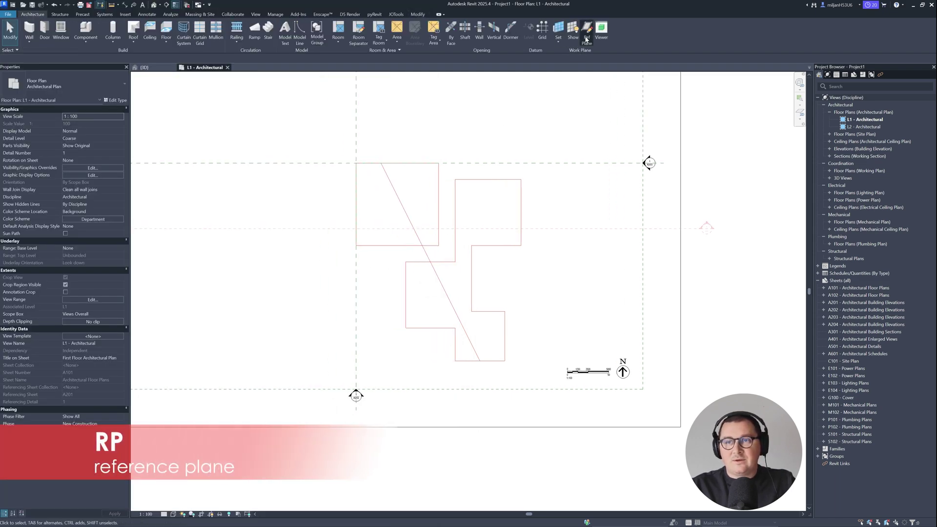
{"action": "left_click", "coordinate": [388, 373]}
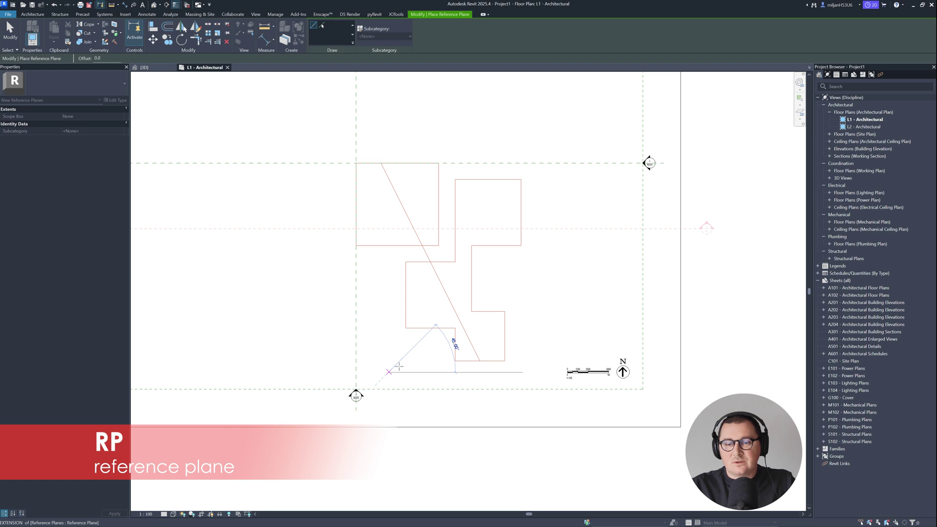
{"action": "left_click", "coordinate": [466, 333]}
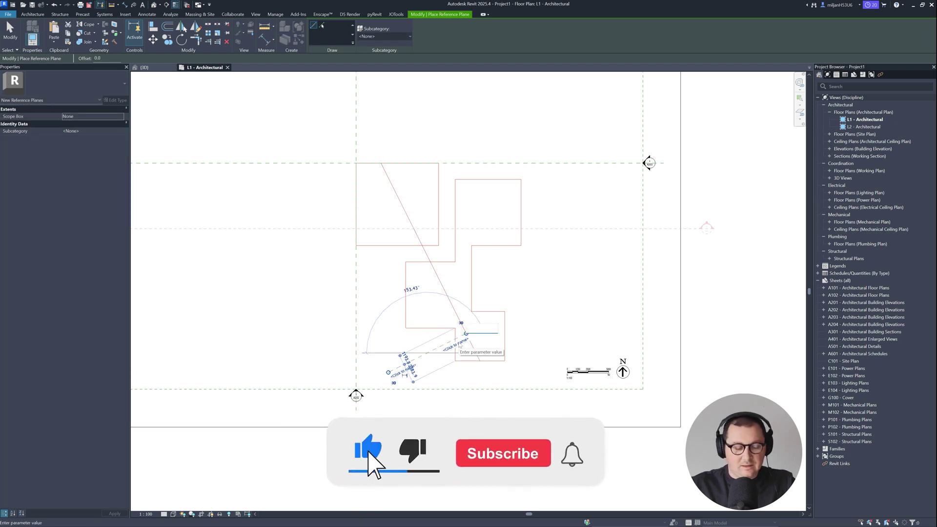
{"action": "type", "text": "AIE roof"}
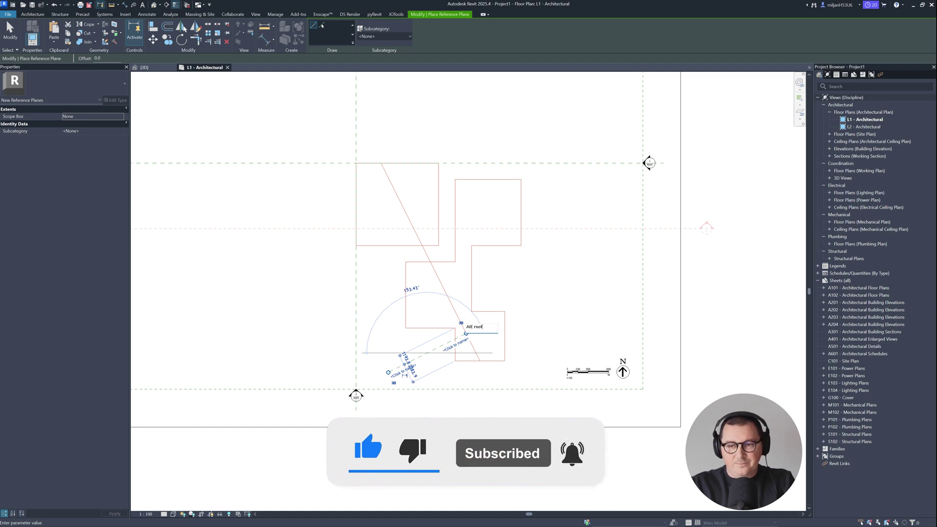
{"action": "key", "text": "Return"}
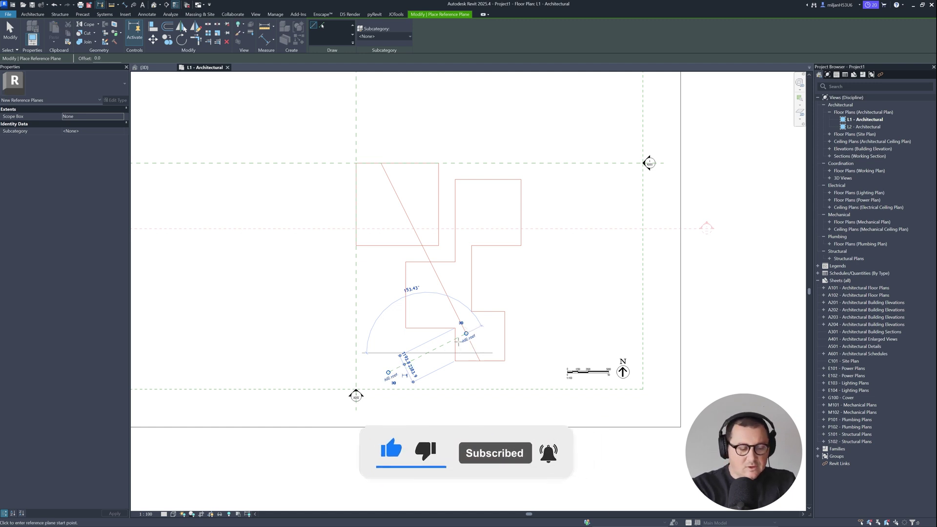
Move the AIE roof reference plane so that its upper end sits on the square outline's upper-left corner.
{"action": "scroll", "coordinate": [438, 345], "scroll_direction": "up", "scroll_amount": 2}
{"action": "key", "text": "Escape"}
{"action": "key", "text": "Escape"}
{"action": "left_click", "coordinate": [439, 344]}
{"action": "key", "text": "m"}
{"action": "key", "text": "v"}
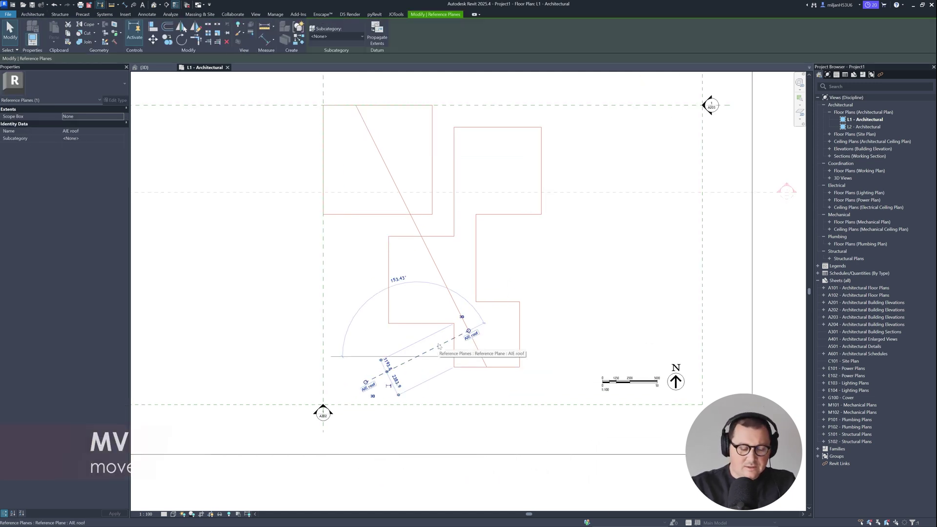
{"action": "left_click", "coordinate": [468, 331]}
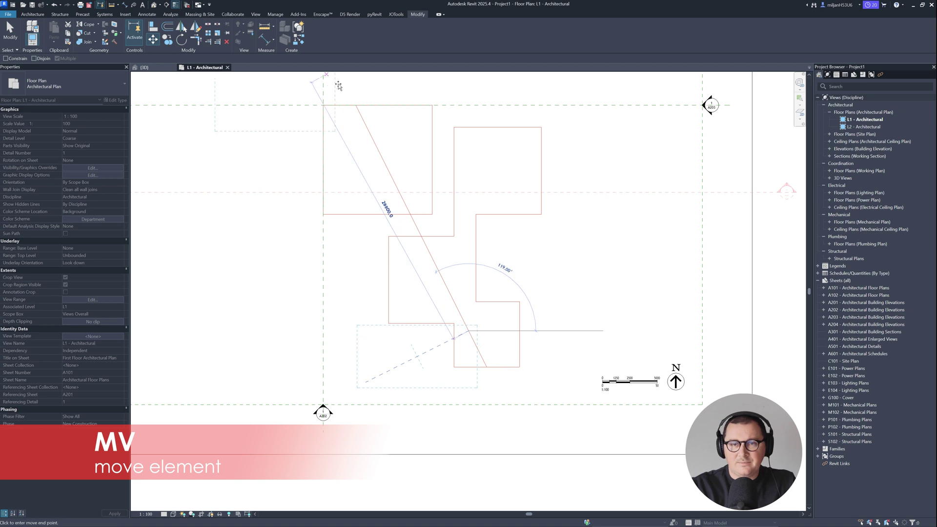
{"action": "left_click", "coordinate": [323, 106]}
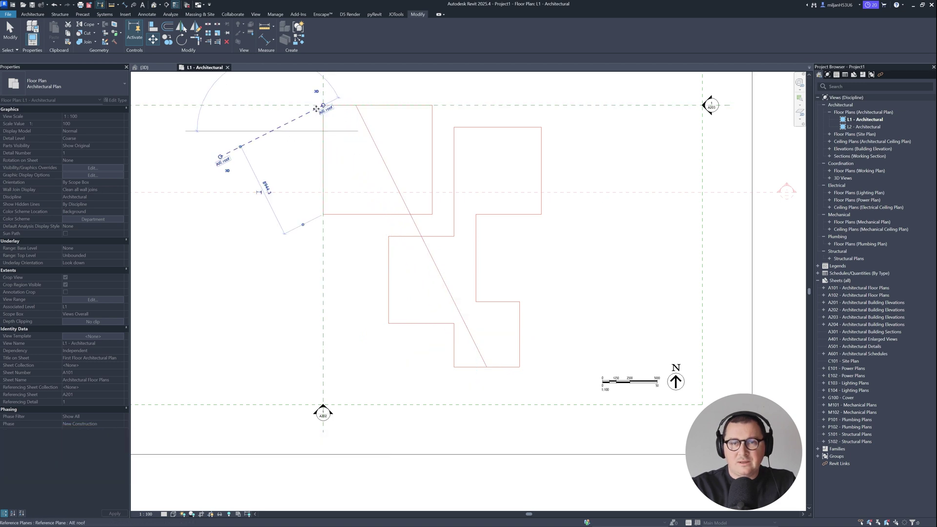
{"action": "middle_click_drag", "start_coordinate": [315, 123], "coordinate": [305, 169]}
{"action": "left_click", "coordinate": [285, 147]}
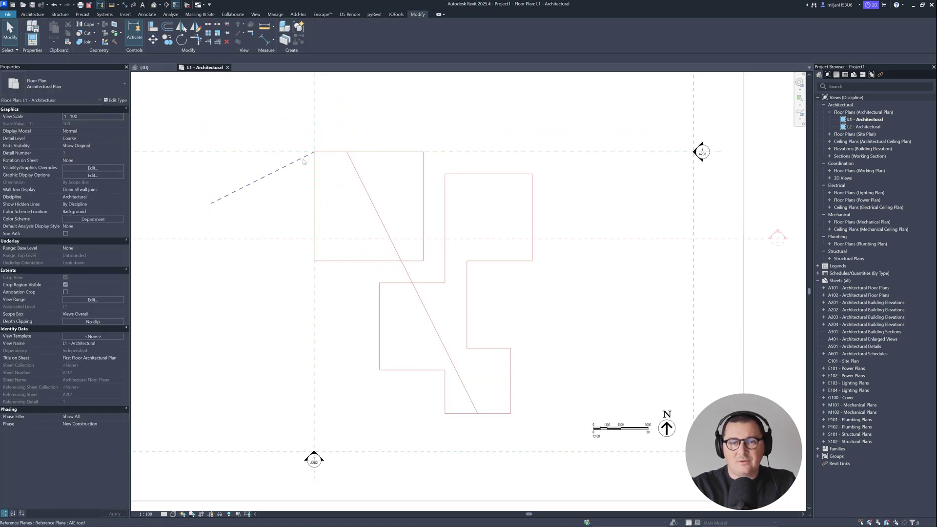
{"action": "scroll", "coordinate": [293, 171], "scroll_direction": "down", "scroll_amount": 1}
{"action": "middle_click_drag", "start_coordinate": [316, 307], "coordinate": [324, 300]}
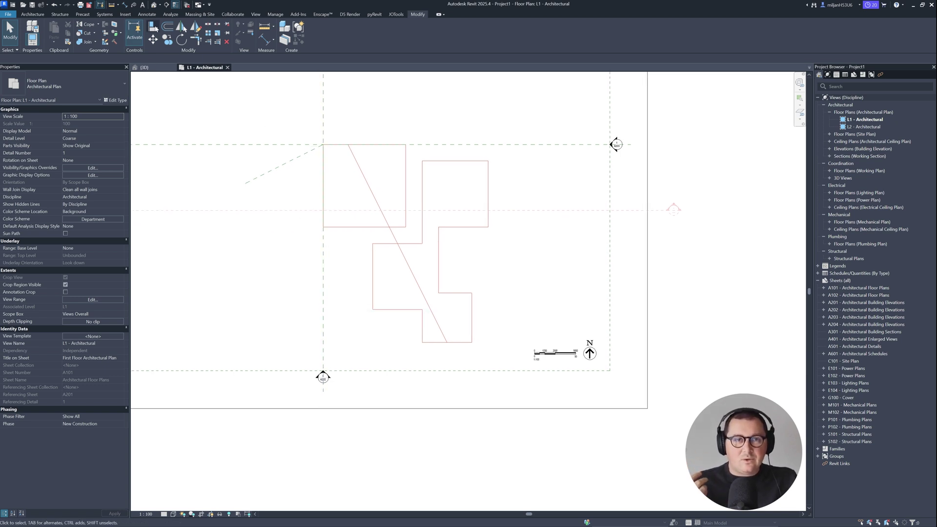
{"action": "middle_click_drag", "start_coordinate": [255, 135], "coordinate": [254, 146]}
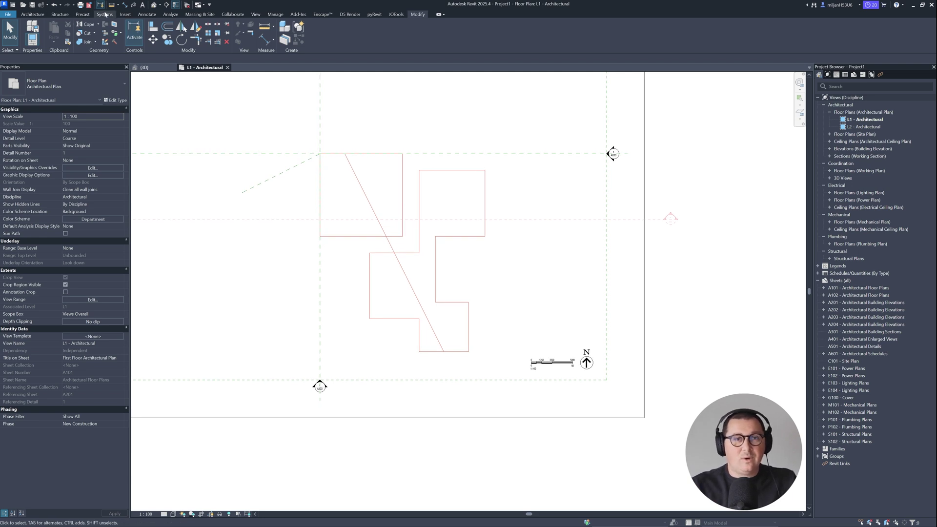
Create a building section beside the square's upper-left corner, aligned perpendicular to the diagonal detail line.
{"action": "left_click", "coordinate": [166, 5]}
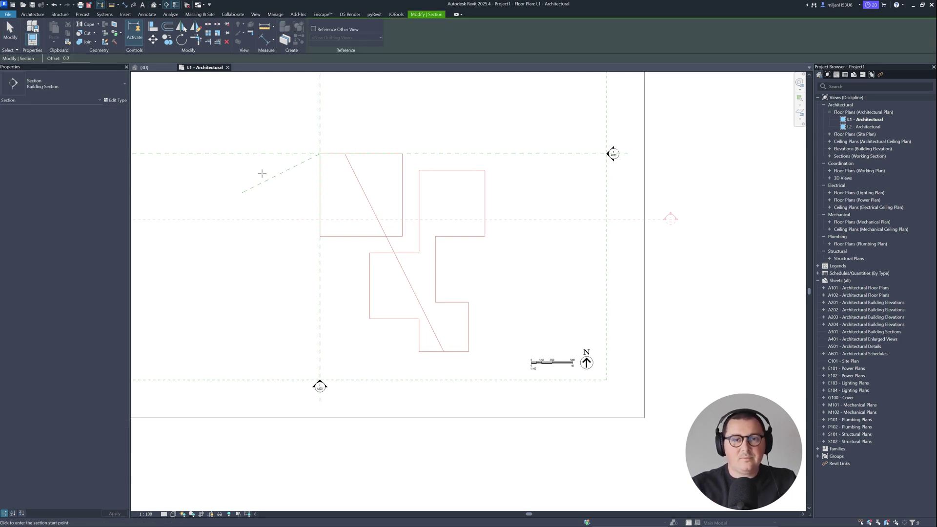
{"action": "left_click", "coordinate": [222, 253]}
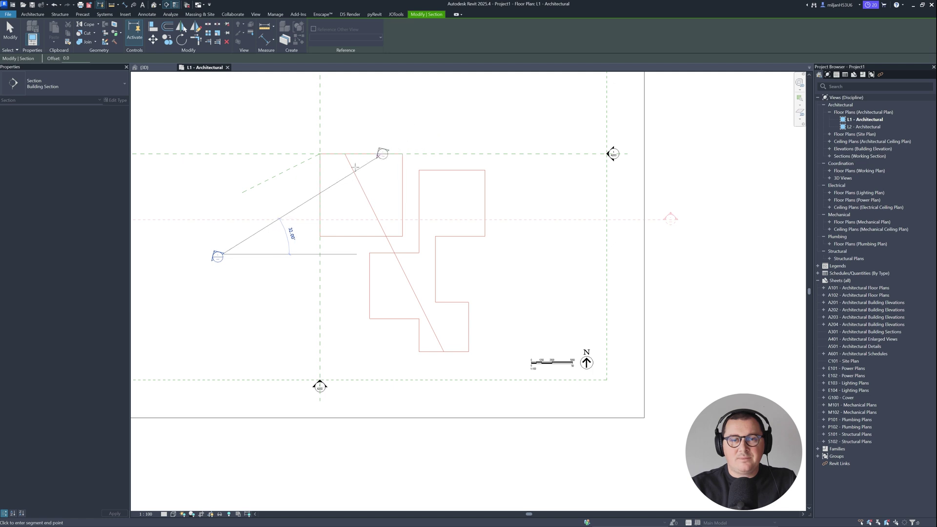
{"action": "scroll", "coordinate": [273, 196], "scroll_direction": "up", "scroll_amount": 2}
{"action": "right_click", "coordinate": [267, 206]}
{"action": "left_click", "coordinate": [278, 211]}
{"action": "left_click", "coordinate": [199, 212]}
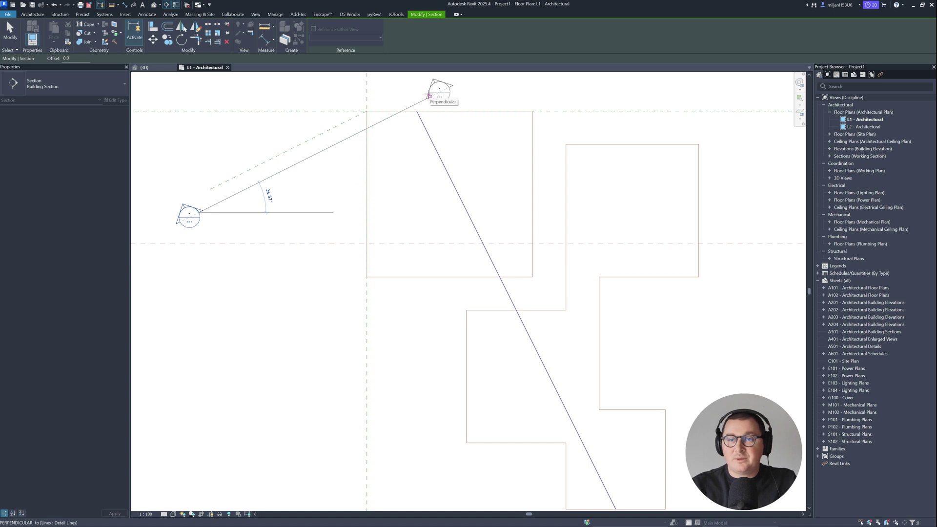
{"action": "left_click", "coordinate": [428, 96]}
{"action": "key", "text": "Escape"}
{"action": "scroll", "coordinate": [439, 140], "scroll_direction": "down", "scroll_amount": 3}
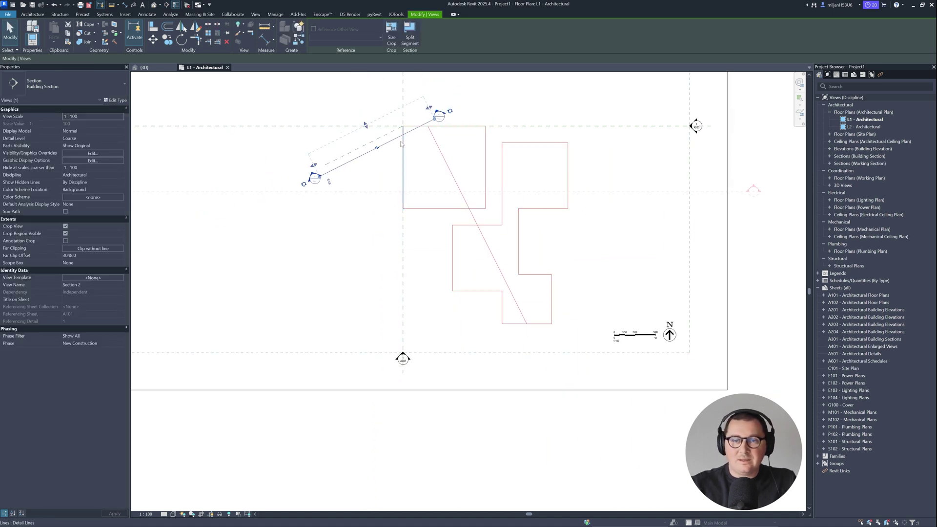
Move the section line below the stepped outline and extend its view depth and side extents around both roof outlines.
{"action": "left_click_drag", "start_coordinate": [409, 133], "coordinate": [558, 330]}
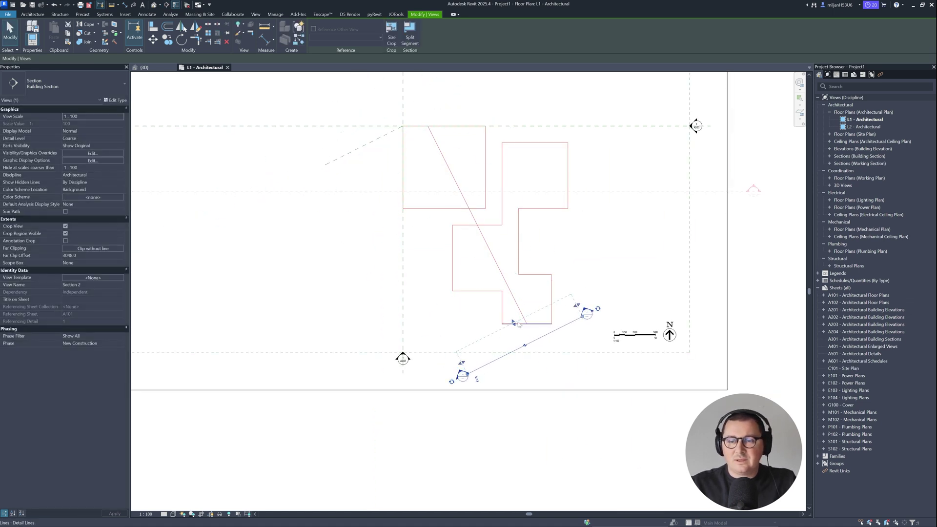
{"action": "left_click_drag", "start_coordinate": [404, 207], "coordinate": [340, 122]}
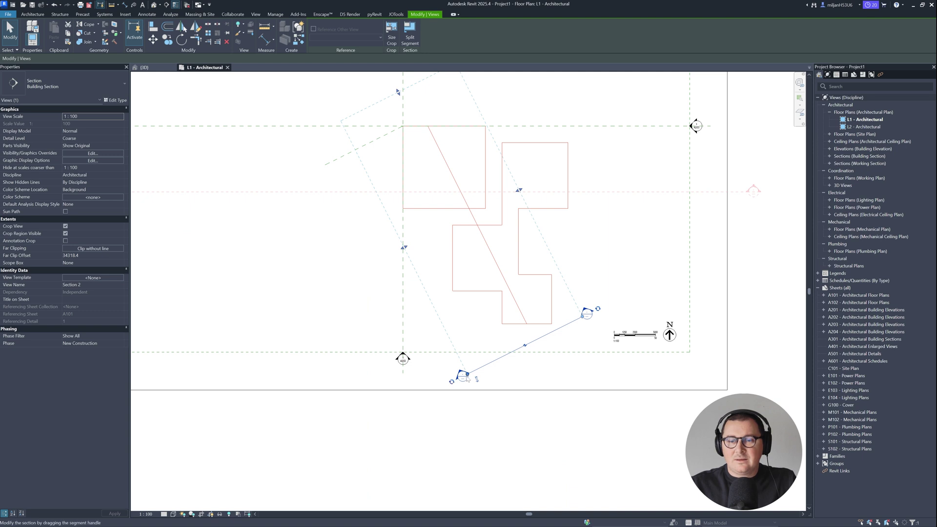
{"action": "left_click_drag", "start_coordinate": [404, 248], "coordinate": [375, 262]}
{"action": "left_click_drag", "start_coordinate": [519, 190], "coordinate": [592, 153]}
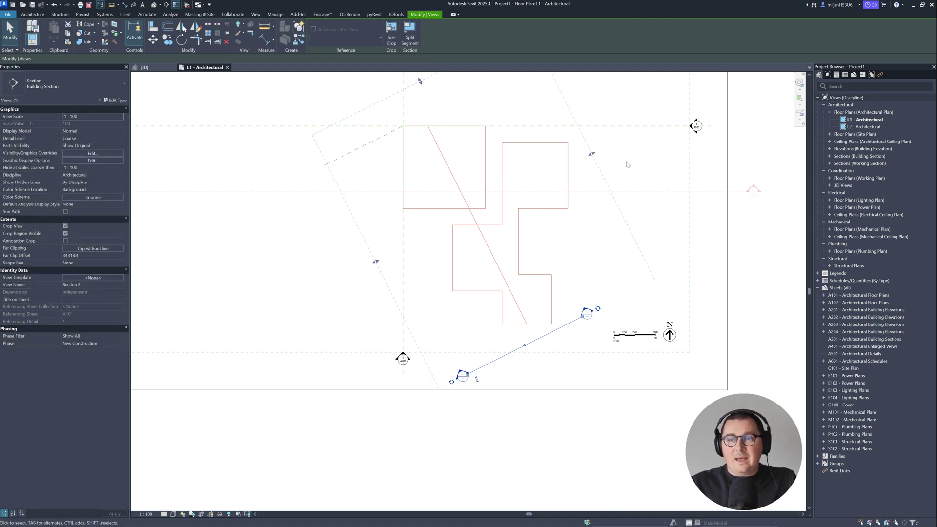
Open the new section view, hide its crop region and turn off view cropping.
{"action": "right_click", "coordinate": [537, 343]}
{"action": "left_click", "coordinate": [558, 162]}
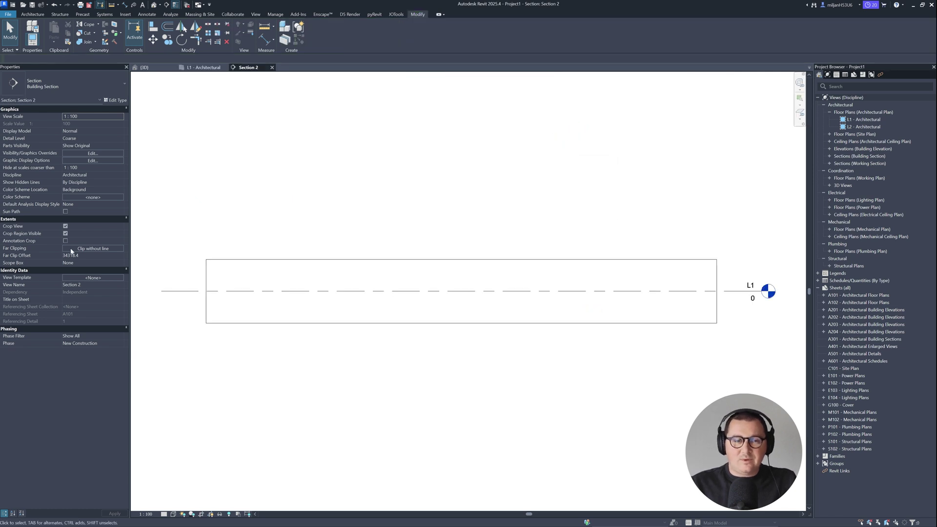
{"action": "left_click", "coordinate": [65, 233]}
{"action": "left_click", "coordinate": [65, 225]}
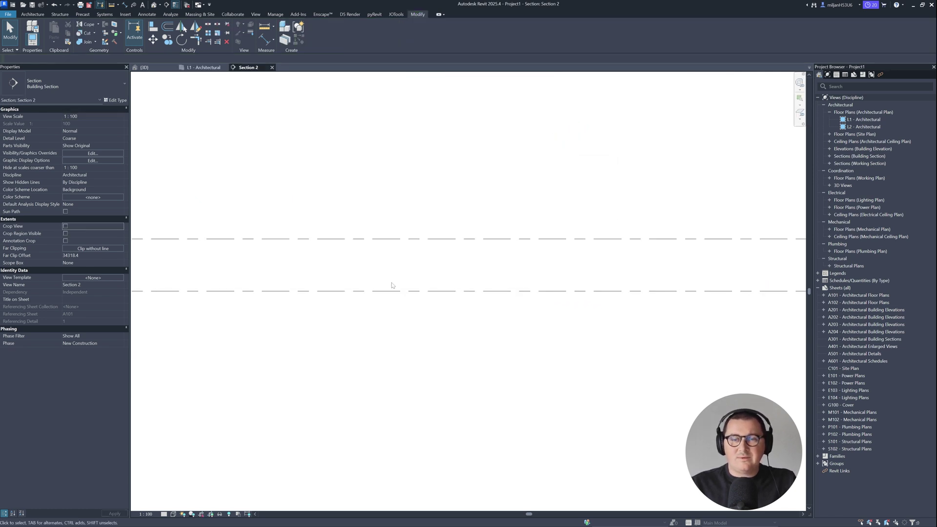
Create a reference plane in the L1 plan by picking the diagonal detail line, and check it in Section 2.
{"action": "left_click", "coordinate": [205, 67]}
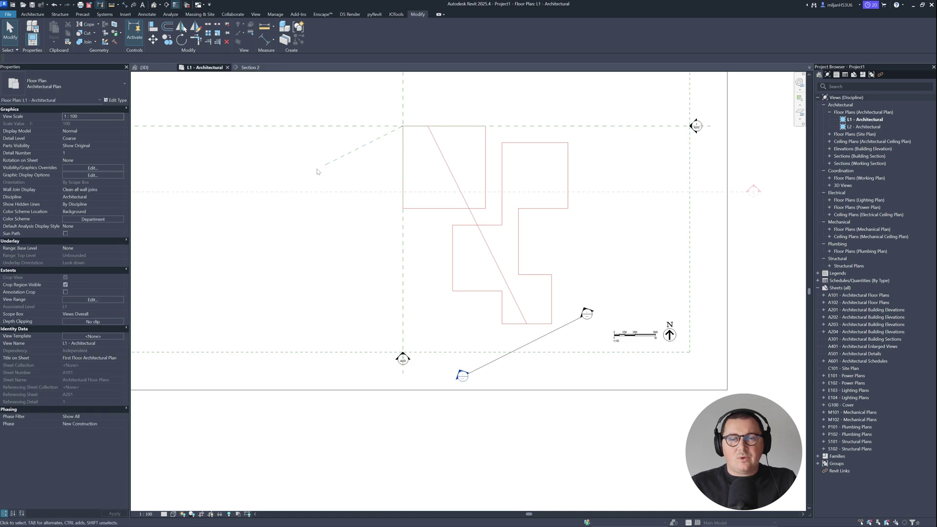
{"action": "middle_click_drag", "start_coordinate": [430, 213], "coordinate": [428, 243]}
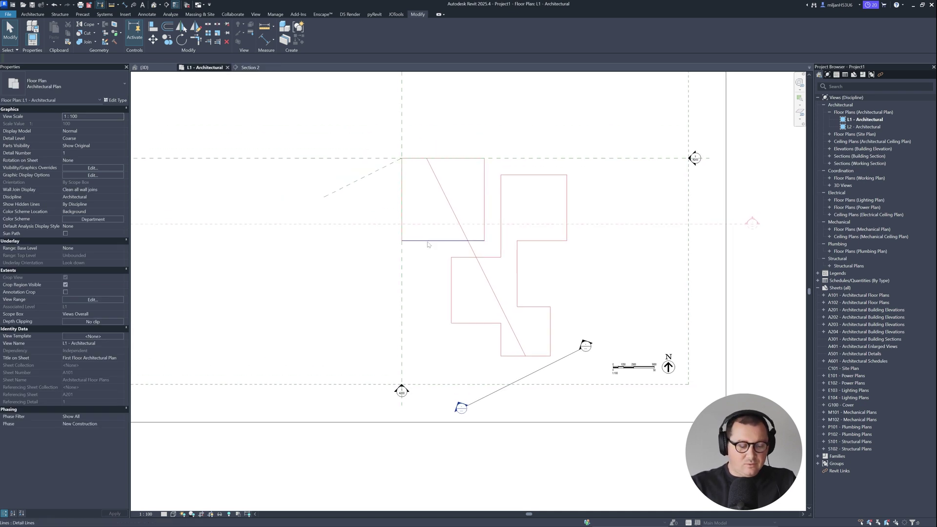
{"action": "key", "text": "r"}
{"action": "key", "text": "p"}
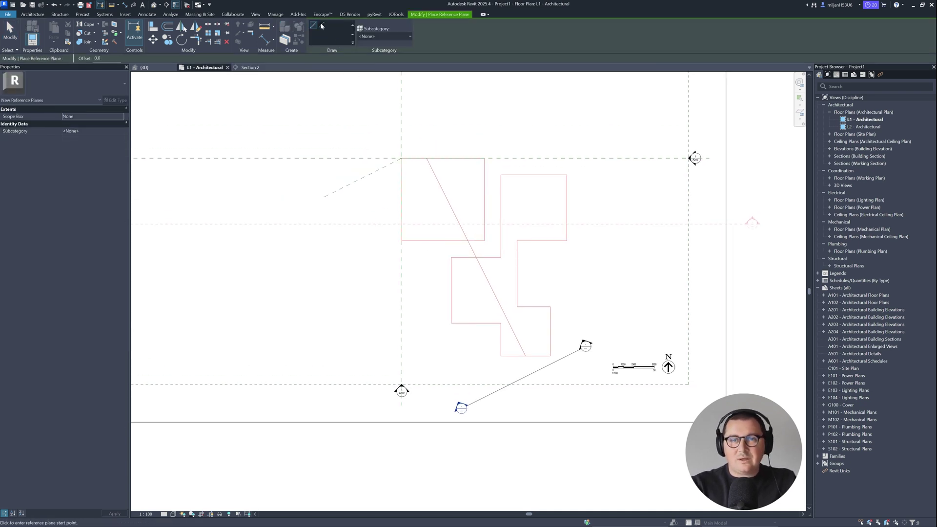
{"action": "left_click", "coordinate": [321, 26]}
{"action": "left_click", "coordinate": [457, 220]}
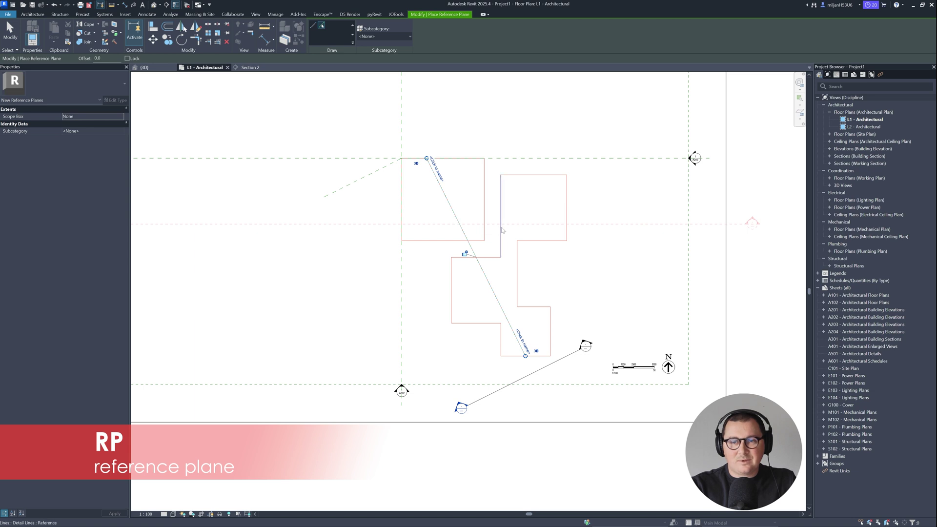
{"action": "left_click", "coordinate": [249, 67]}
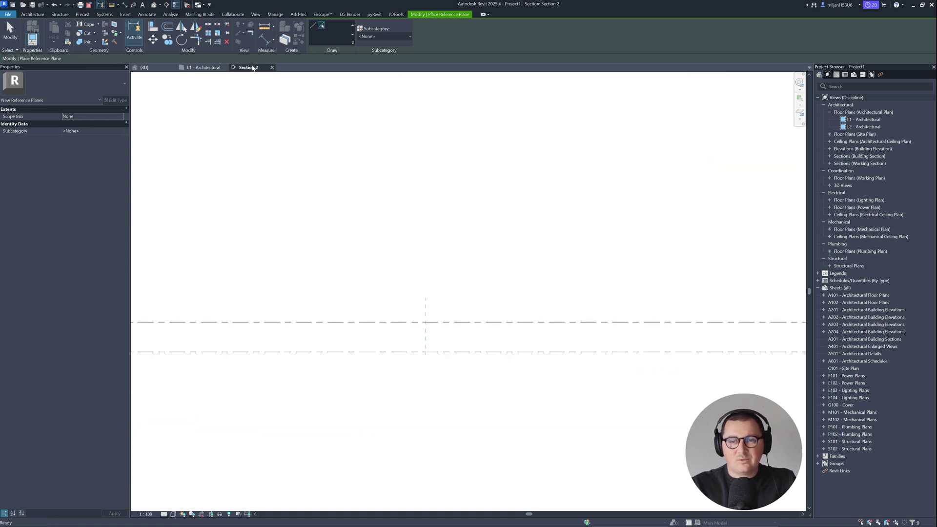
{"action": "left_click", "coordinate": [203, 67]}
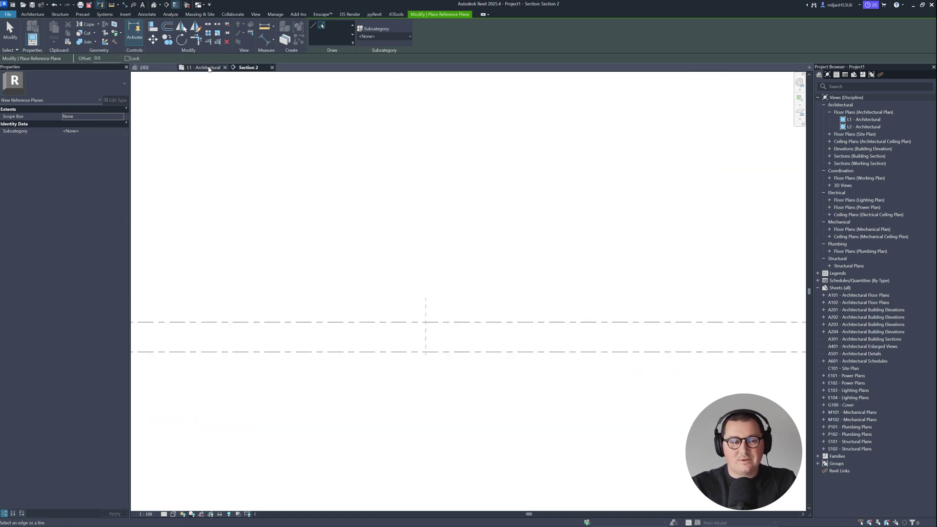
Switch to the reference image, mark two parallel roof lines and the distance between them on a capture, and discard it.
{"action": "key", "text": "alt+Tab"}
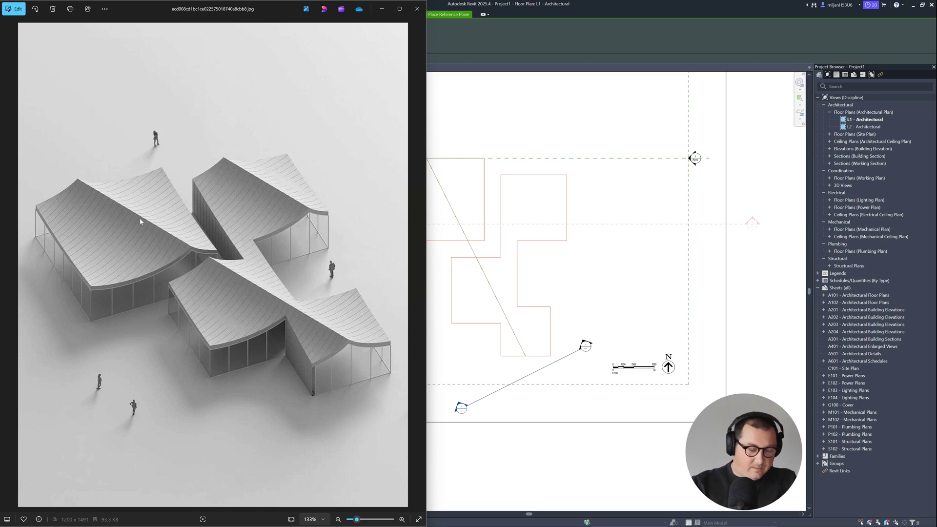
{"action": "key", "text": "Print"}
{"action": "left_click_drag", "start_coordinate": [41, 126], "coordinate": [365, 430]}
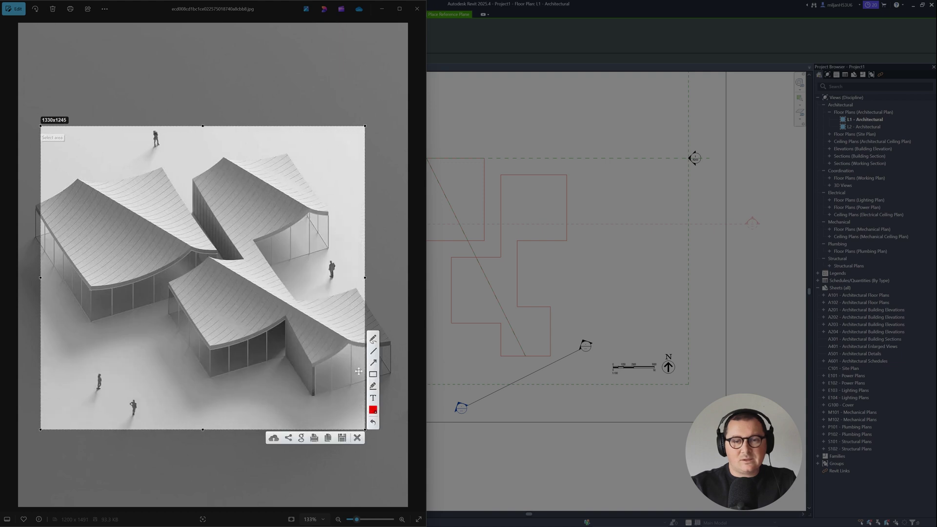
{"action": "left_click_drag", "start_coordinate": [147, 221], "coordinate": [279, 296]}
{"action": "left_click_drag", "start_coordinate": [245, 170], "coordinate": [322, 212]}
{"action": "left_click", "coordinate": [372, 339]}
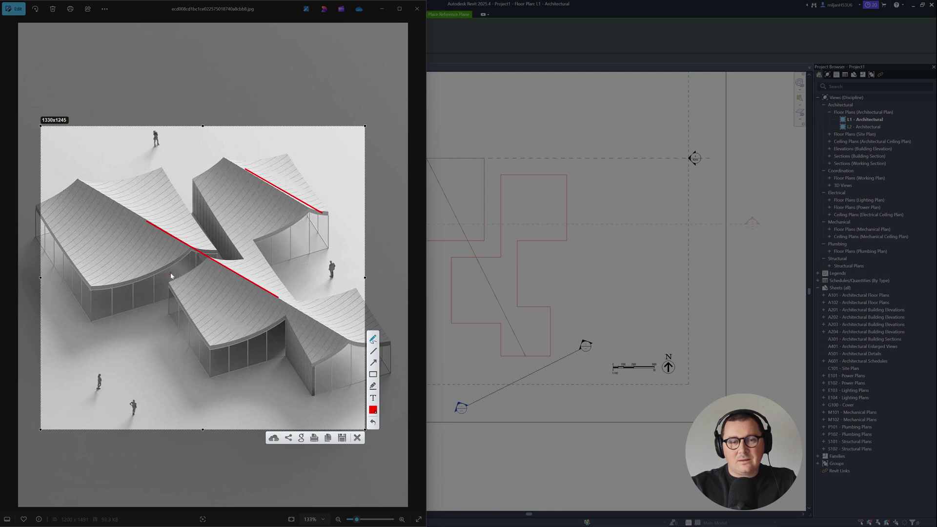
{"action": "left_click_drag", "start_coordinate": [171, 272], "coordinate": [288, 174]}
{"action": "left_click_drag", "start_coordinate": [218, 200], "coordinate": [225, 210]}
{"action": "left_click_drag", "start_coordinate": [235, 200], "coordinate": [249, 194]}
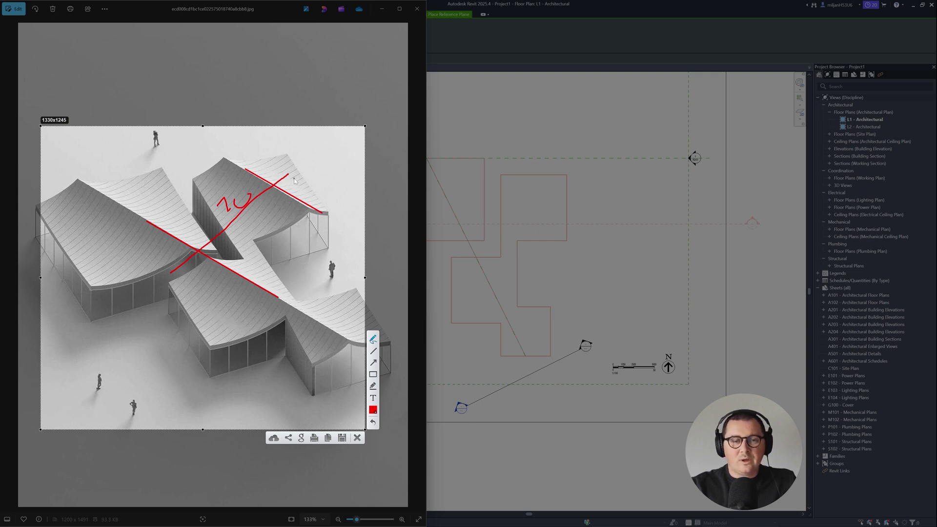
{"action": "left_click", "coordinate": [357, 437]}
{"action": "left_click", "coordinate": [513, 42]}
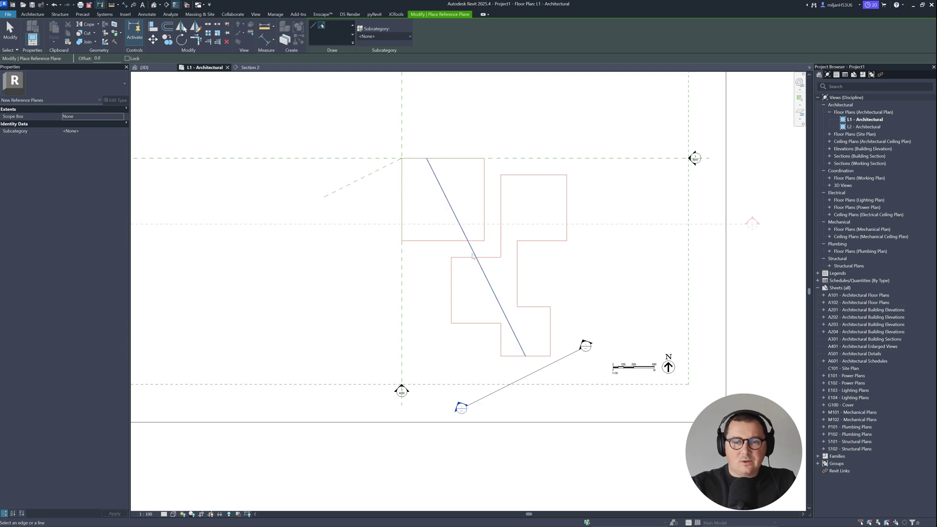
Extend the diagonal reference plane's upper end past the square outline's top edge.
{"action": "left_click", "coordinate": [431, 166]}
{"action": "left_click_drag", "start_coordinate": [426, 159], "coordinate": [398, 101]}
{"action": "key", "text": "Escape"}
{"action": "key", "text": "Escape"}
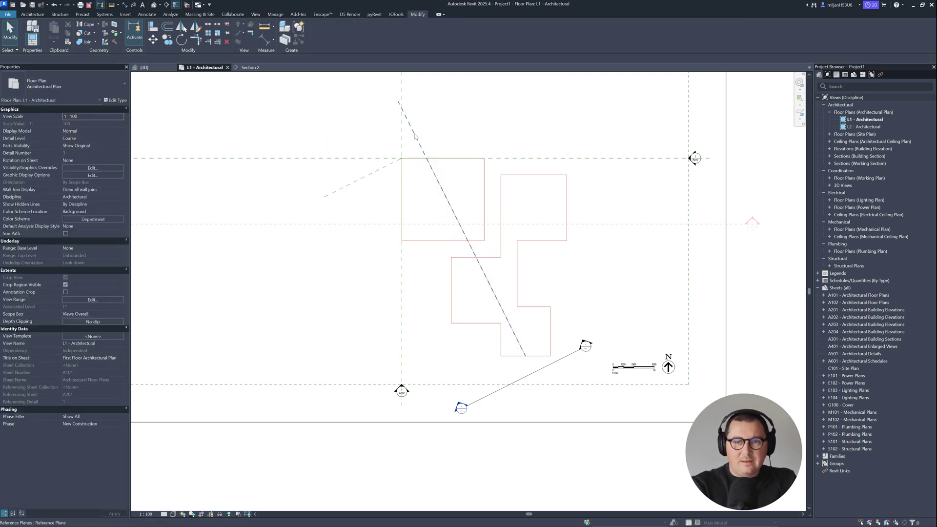
Create reference planes offset 10000 mm to both sides of the diagonal reference plane in the L1 plan.
{"action": "left_click", "coordinate": [412, 128]}
{"action": "key", "text": "c"}
{"action": "key", "text": "s"}
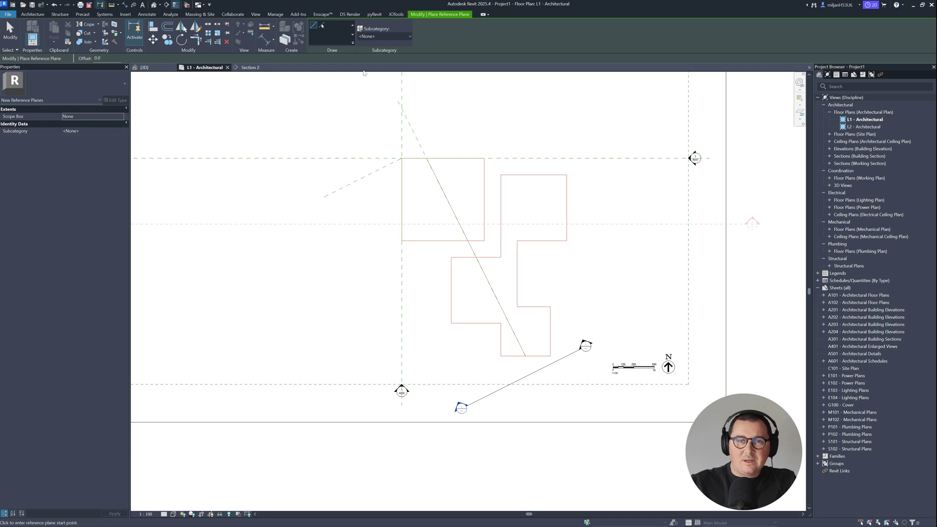
{"action": "left_click", "coordinate": [321, 25]}
{"action": "left_click", "coordinate": [104, 58]}
{"action": "type", "text": "1000"}
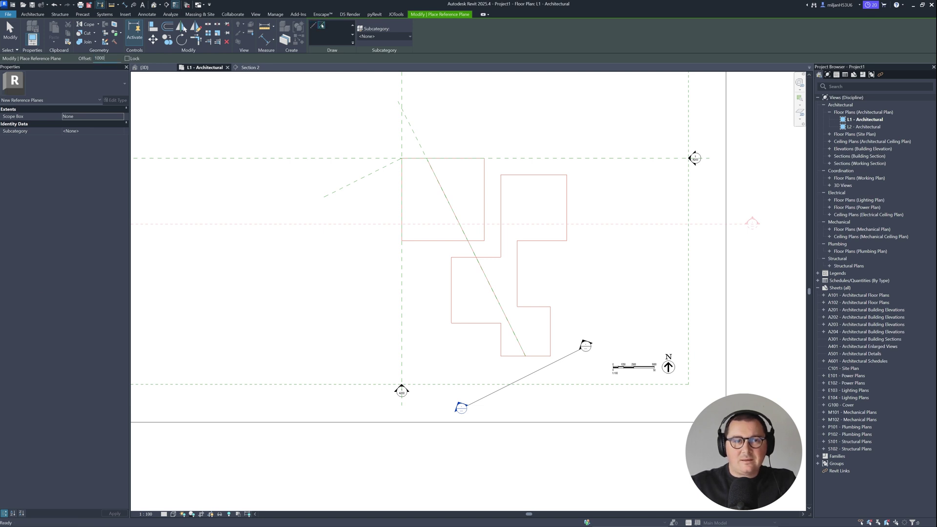
{"action": "type", "text": "0"}
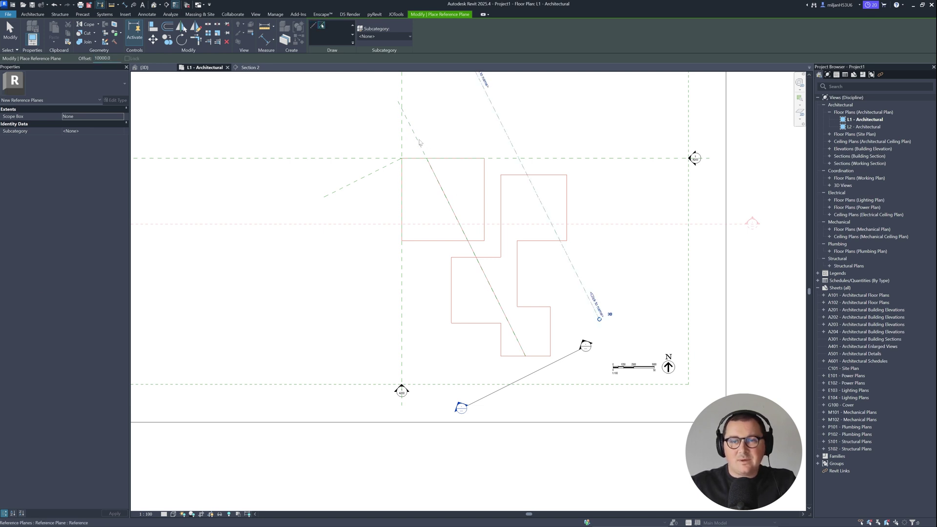
{"action": "left_click", "coordinate": [416, 141]}
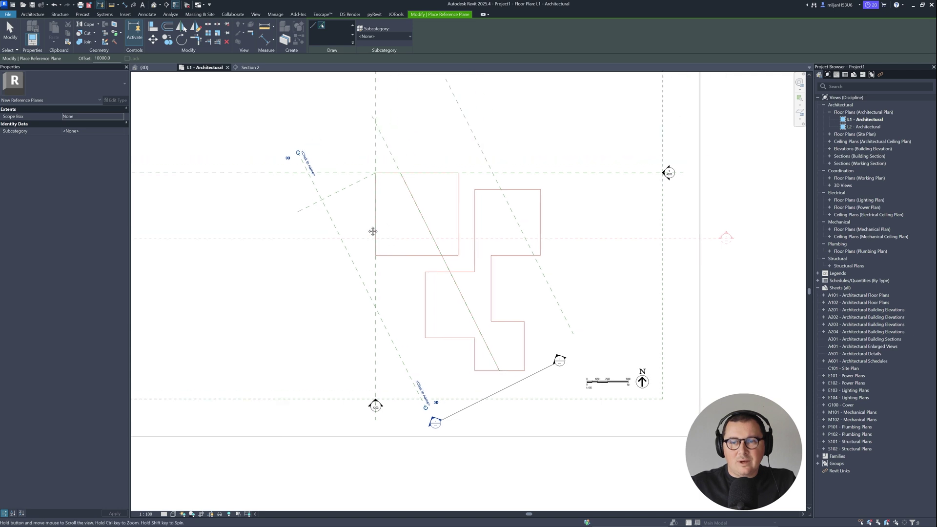
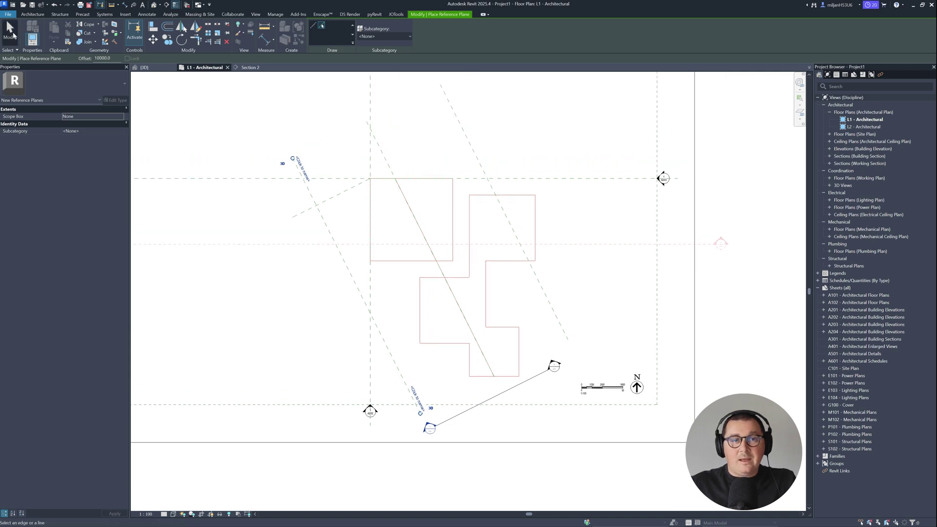
Start a roof by extrusion in Section 2 on the named roof reference plane, using level L2, 0 offset and type Generic - 300mm.
{"action": "left_click", "coordinate": [251, 68]}
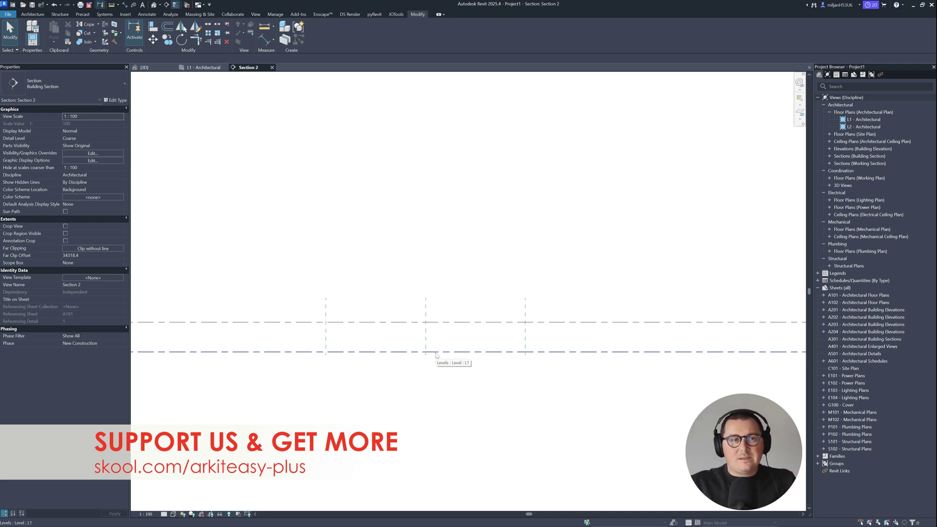
{"action": "left_click", "coordinate": [39, 15]}
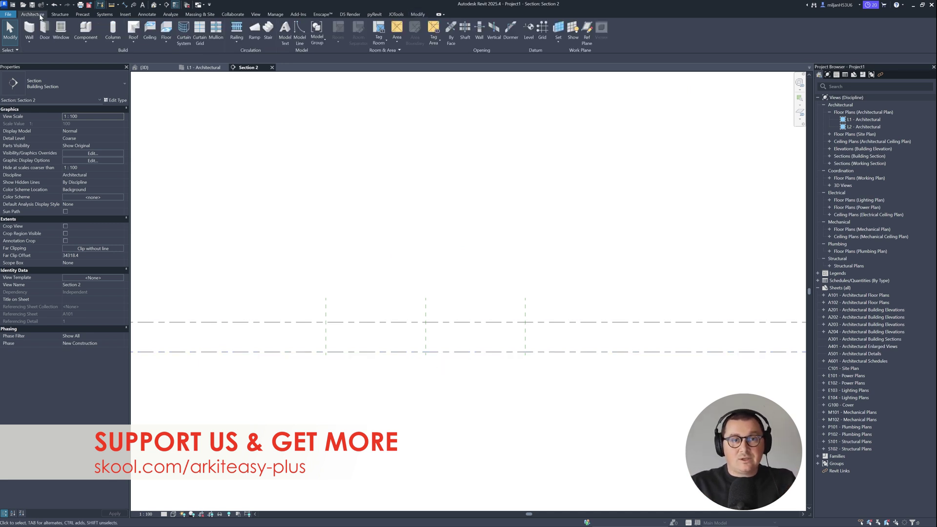
{"action": "left_click", "coordinate": [128, 40]}
{"action": "left_click", "coordinate": [150, 72]}
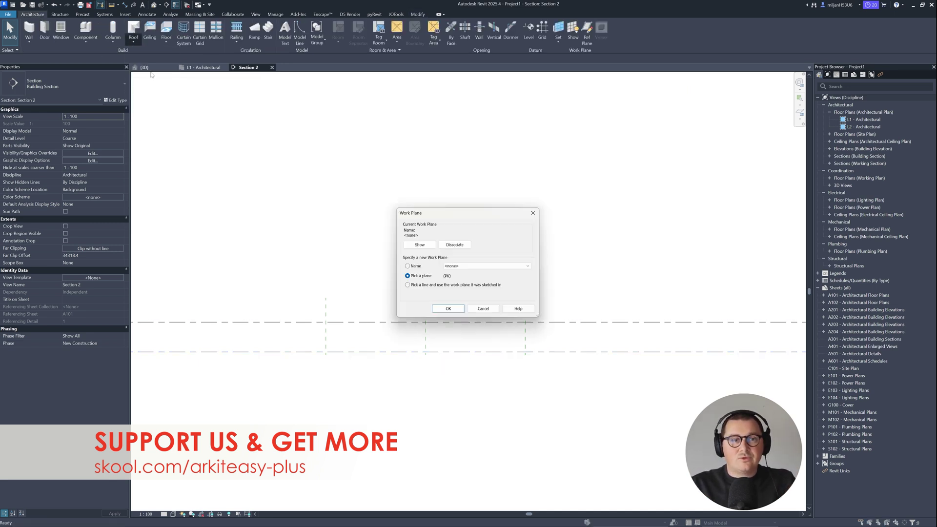
{"action": "left_click", "coordinate": [464, 267]}
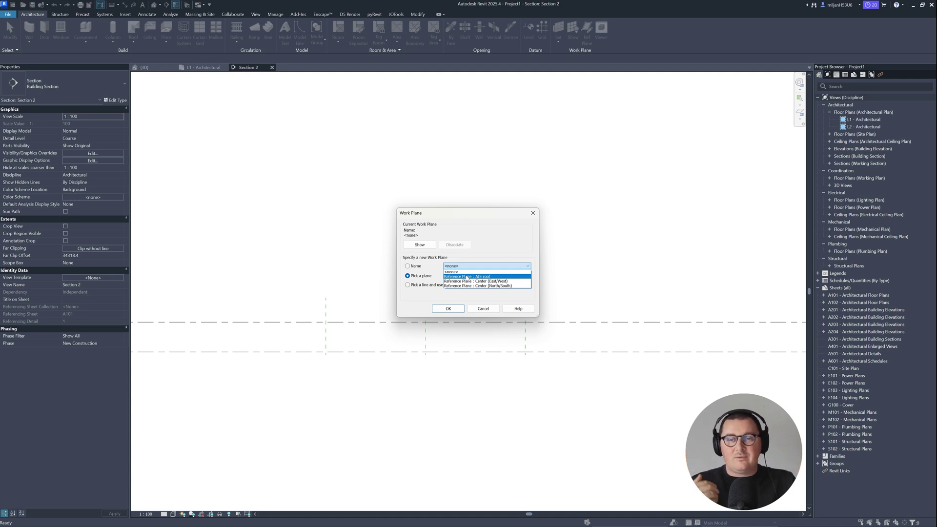
{"action": "left_click", "coordinate": [467, 276]}
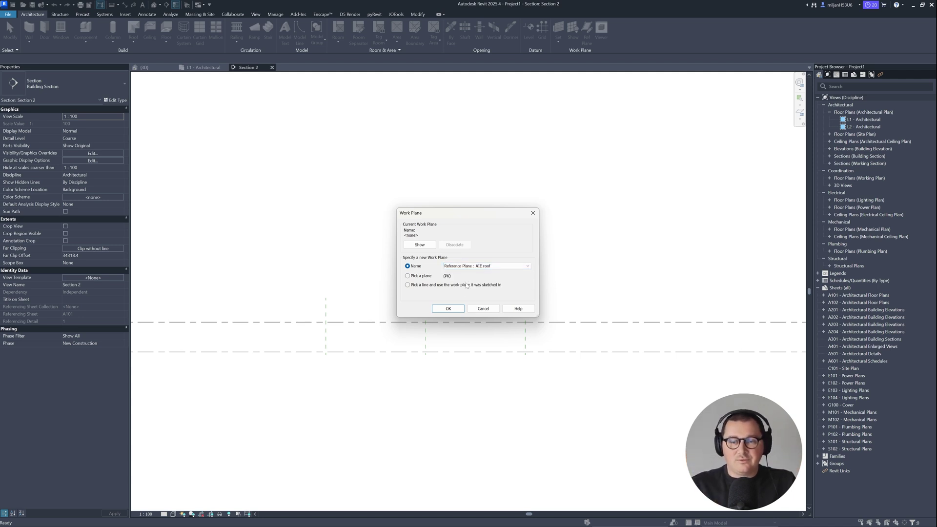
{"action": "left_click", "coordinate": [448, 309]}
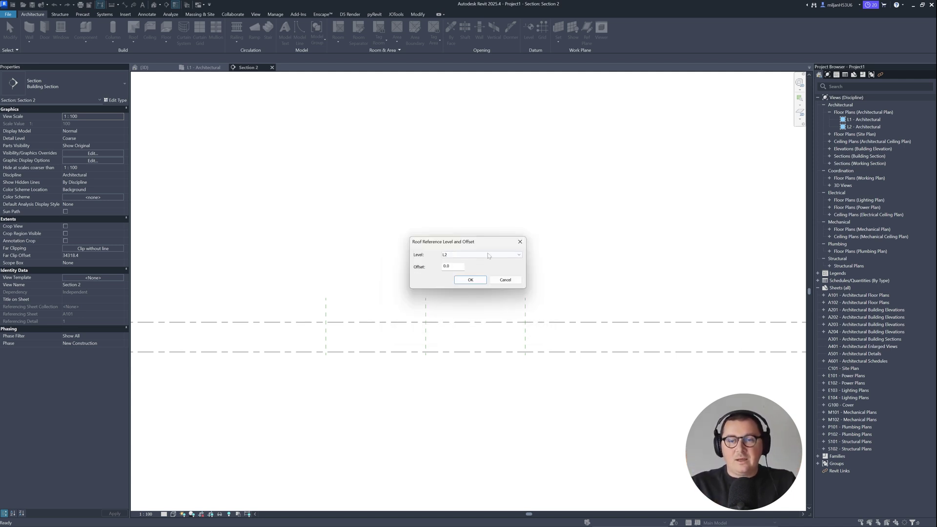
{"action": "left_click", "coordinate": [469, 280]}
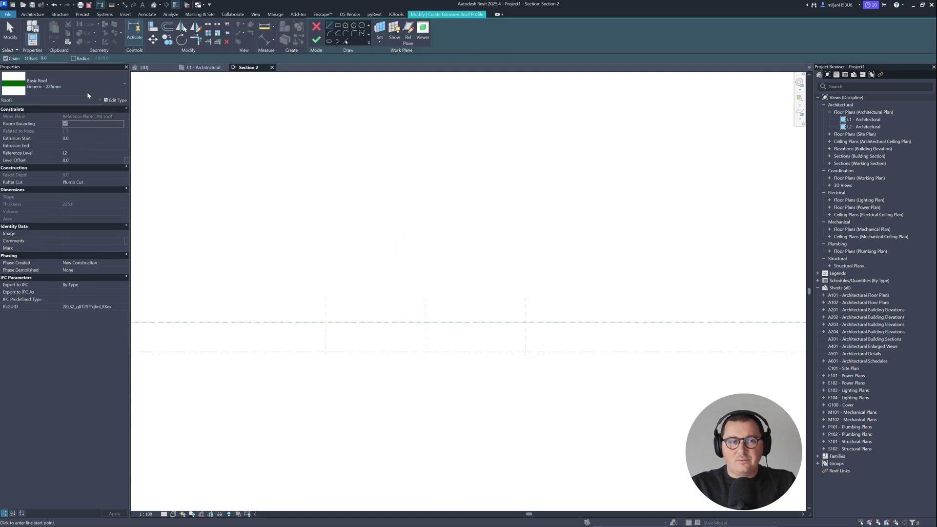
{"action": "left_click", "coordinate": [85, 80]}
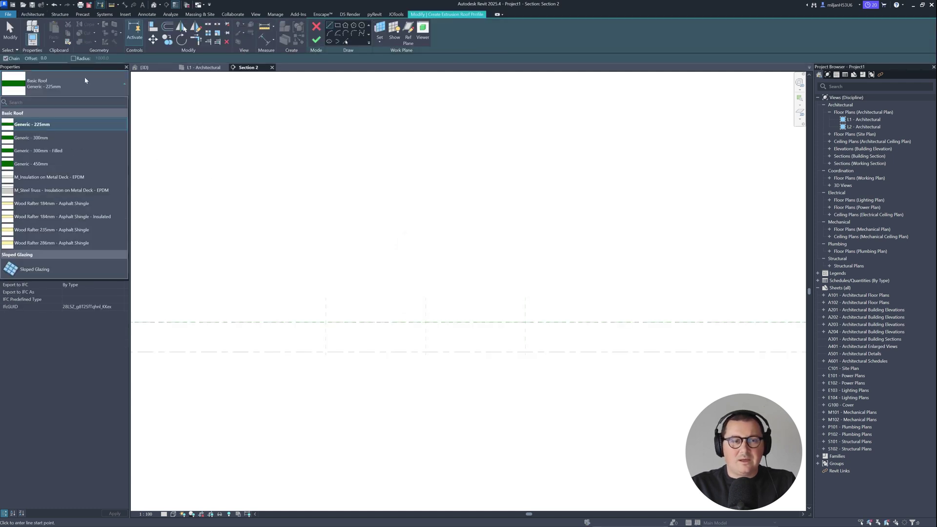
{"action": "left_click", "coordinate": [43, 138]}
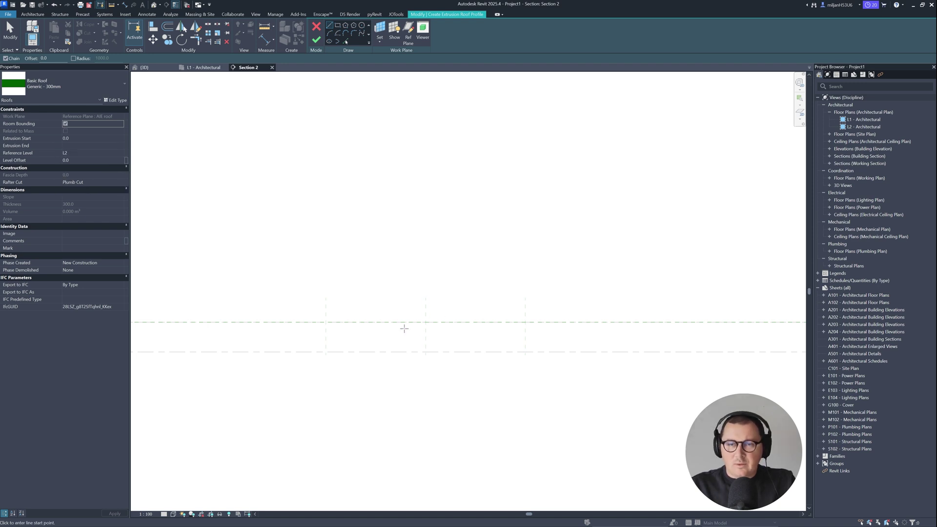
Sketch equal vertical guide lines up from L2 at the middle and left reference planes, deleting the line that joins their tops.
{"action": "scroll", "coordinate": [423, 330], "scroll_direction": "up", "scroll_amount": 3}
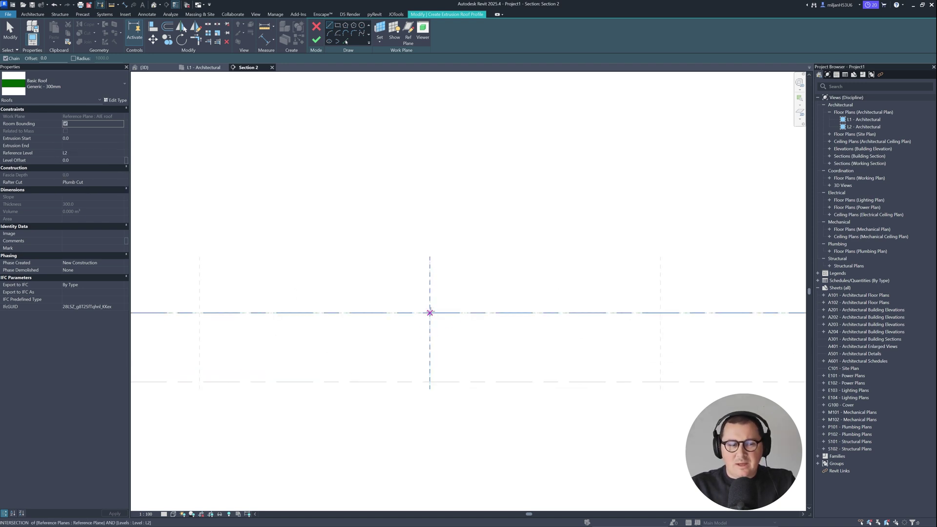
{"action": "left_click", "coordinate": [429, 312]}
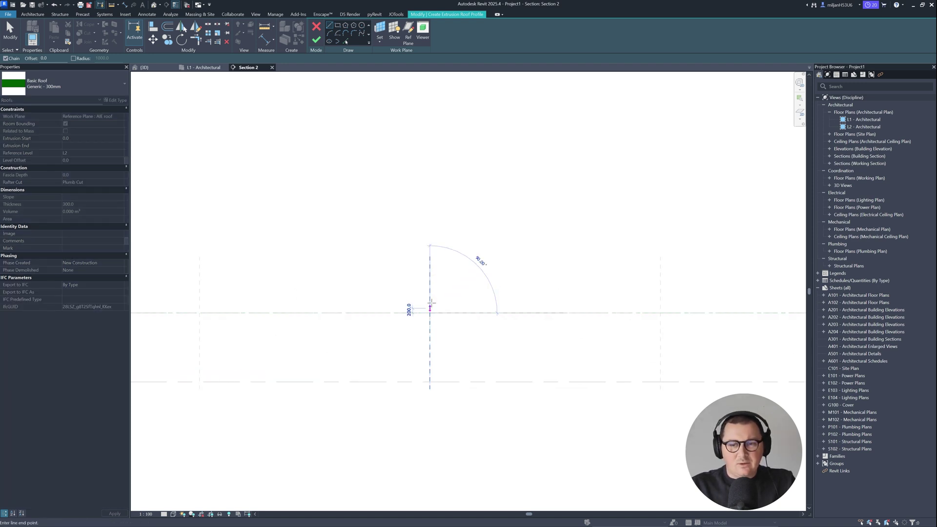
{"action": "left_click", "coordinate": [430, 266]}
{"action": "right_click", "coordinate": [225, 300]}
{"action": "key", "text": "Escape"}
{"action": "left_click", "coordinate": [199, 266]}
{"action": "key", "text": "Escape"}
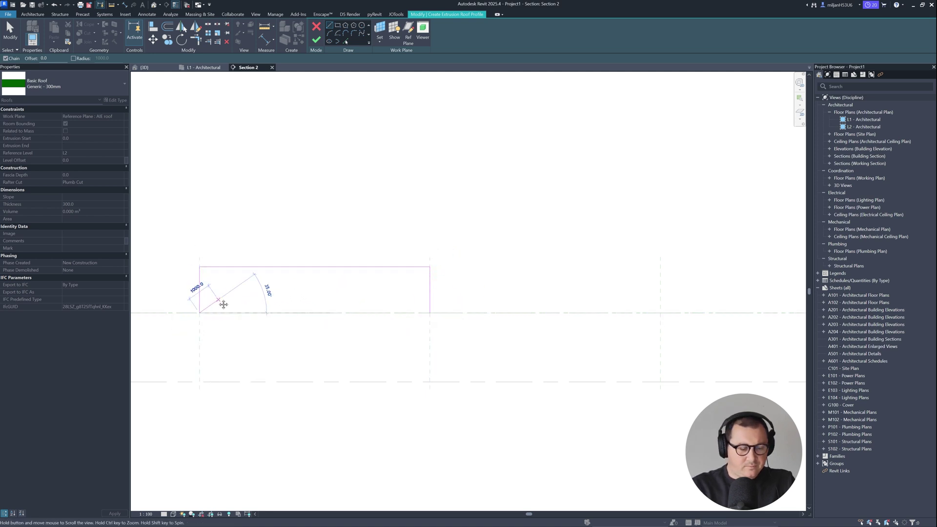
{"action": "key", "text": "Escape"}
{"action": "left_click", "coordinate": [253, 265]}
{"action": "middle_click_drag", "start_coordinate": [253, 264], "coordinate": [355, 273]}
{"action": "key", "text": "Delete"}
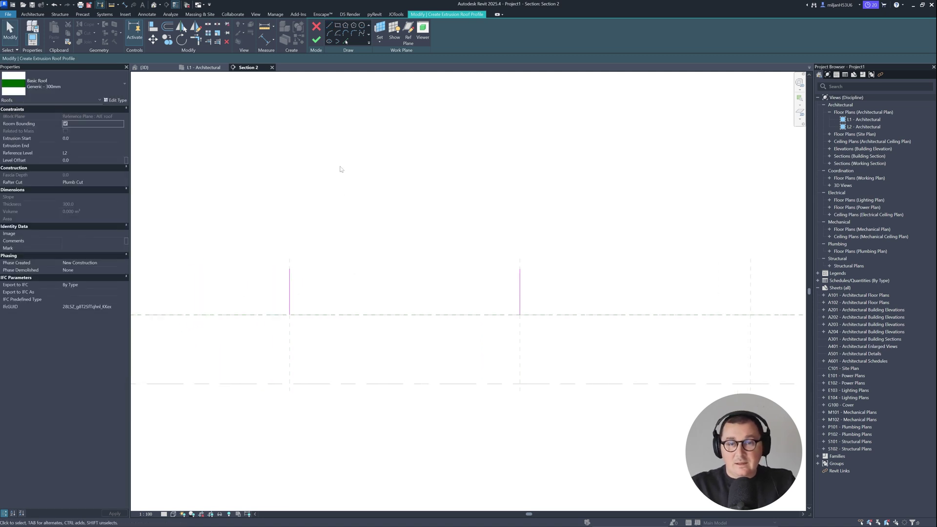
Draw a sagging arc between the tops of the two guide lines, with its lowest point on level L2.
{"action": "left_click", "coordinate": [329, 27]}
{"action": "left_click", "coordinate": [289, 268]}
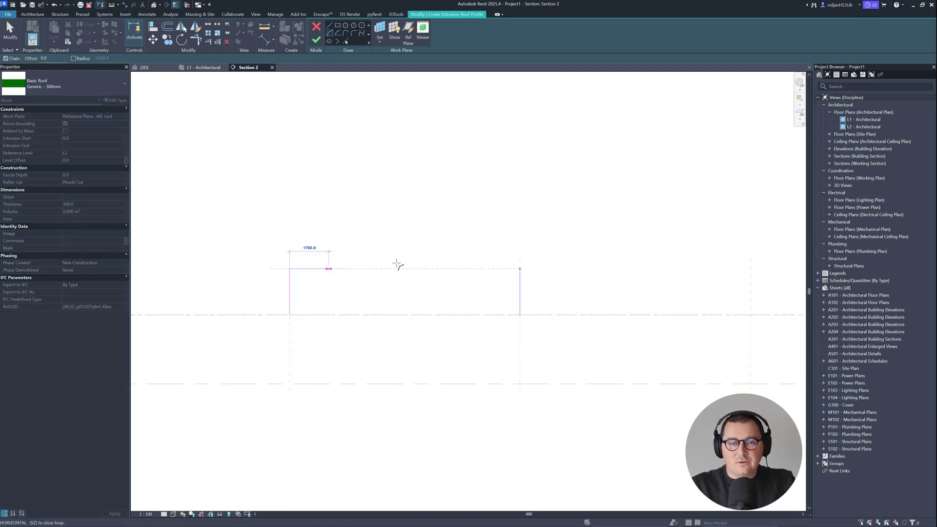
{"action": "left_click", "coordinate": [520, 269]}
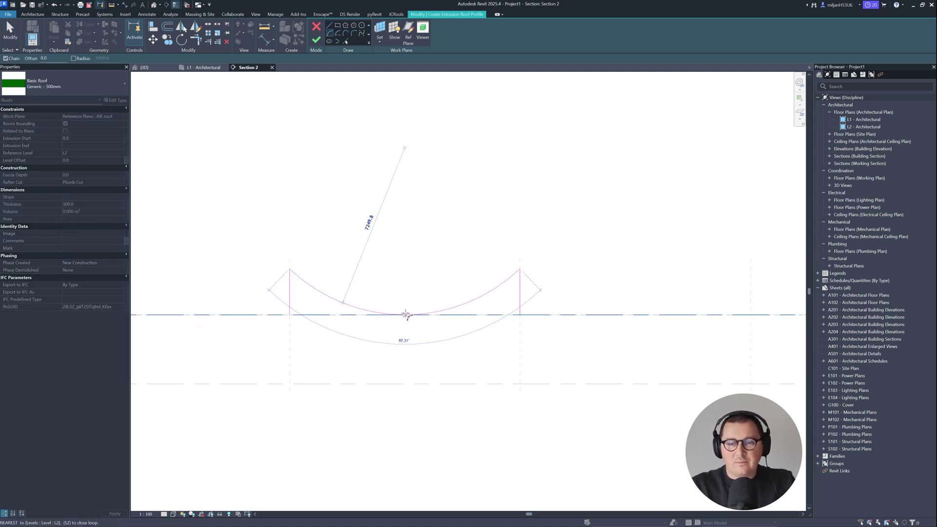
{"action": "left_click", "coordinate": [401, 315]}
{"action": "key", "text": "Escape"}
{"action": "key", "text": "Escape"}
Delete the two vertical guide lines from the roof profile sketch.
{"action": "left_click", "coordinate": [289, 308]}
{"action": "key", "text": "Delete"}
{"action": "left_click", "coordinate": [520, 292]}
{"action": "key", "text": "Delete"}
Mirror the profile arc about the middle reference plane to form the second roof bay.
{"action": "middle_click_drag", "start_coordinate": [500, 321], "coordinate": [351, 311]}
{"action": "left_click", "coordinate": [292, 301]}
{"action": "middle_click_drag", "start_coordinate": [292, 301], "coordinate": [379, 305]}
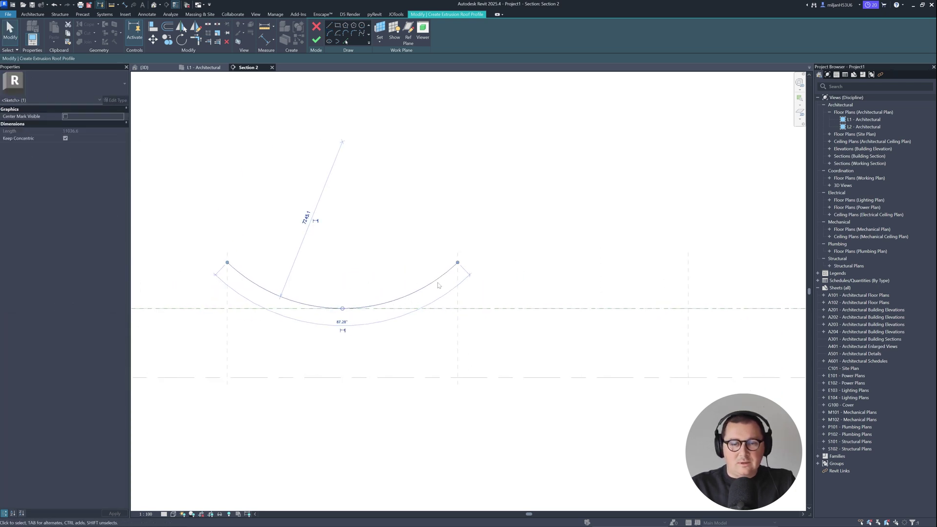
{"action": "key", "text": "m"}
{"action": "key", "text": "m"}
{"action": "left_click", "coordinate": [458, 292]}
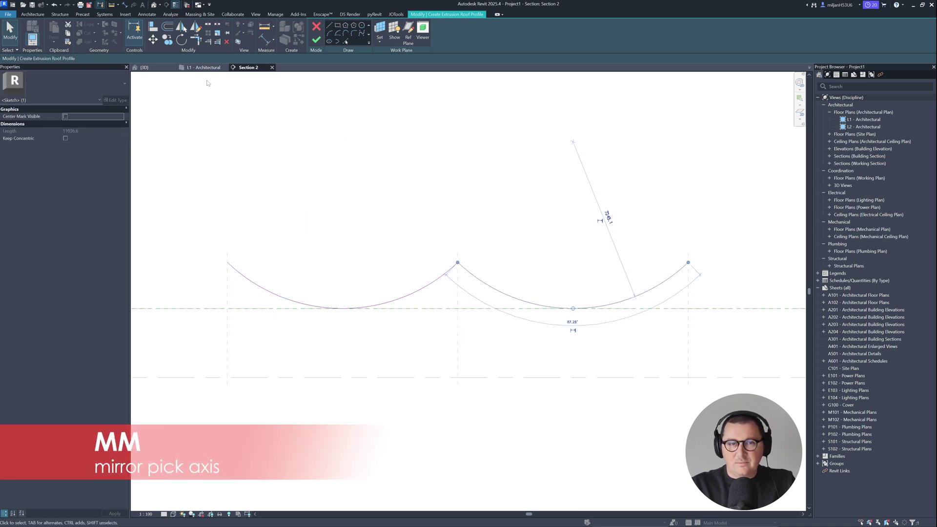
Finish the extruded roof sketch in the 3D view and inspect the double-curved roof from another side.
{"action": "left_click", "coordinate": [148, 67]}
{"action": "scroll", "coordinate": [441, 279], "scroll_direction": "down", "scroll_amount": 1}
{"action": "scroll", "coordinate": [441, 279], "scroll_direction": "up", "scroll_amount": 2}
{"action": "left_click", "coordinate": [441, 279]}
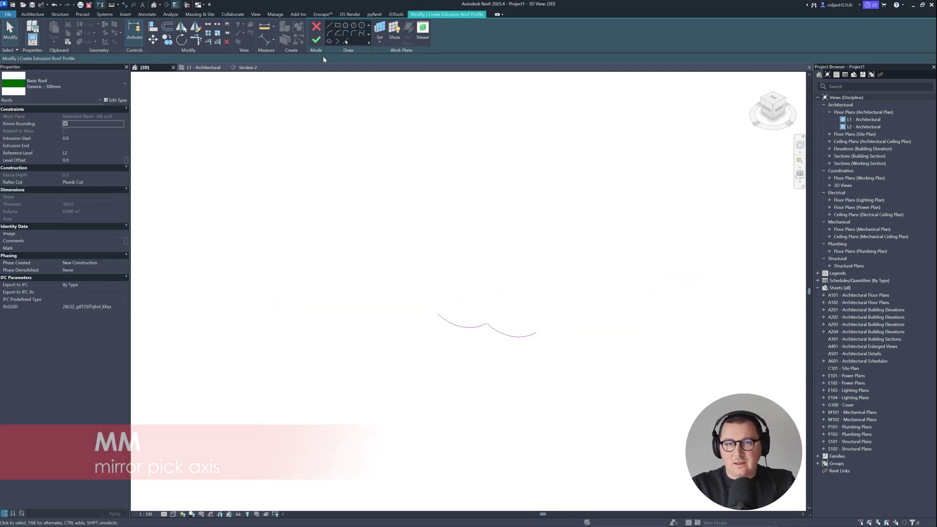
{"action": "left_click", "coordinate": [316, 39]}
{"action": "middle_click_drag", "start_coordinate": [635, 355], "coordinate": [308, 347], "text": "shift"}
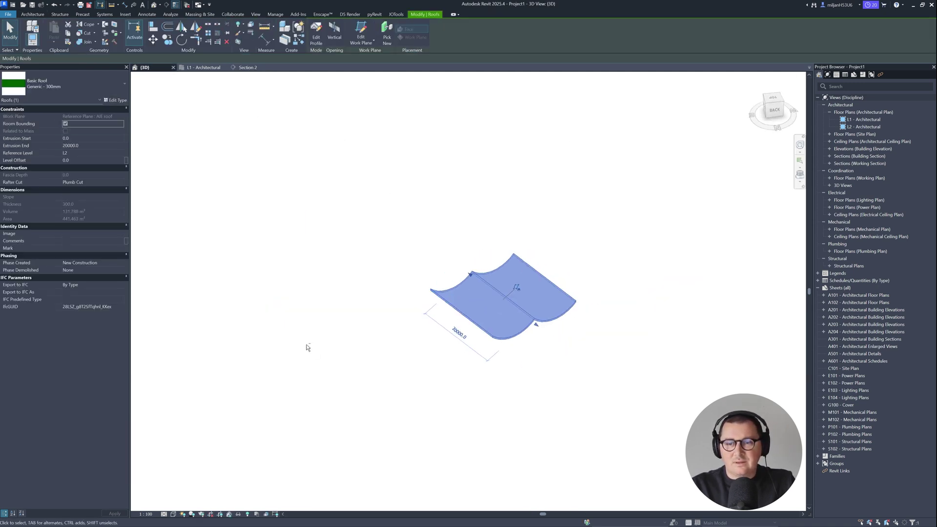
{"action": "key", "text": "Escape"}
Stretch the roof's extrusion end in the L2 plan to the opposite side, past the section line, at about -35400 mm.
{"action": "left_click", "coordinate": [204, 68]}
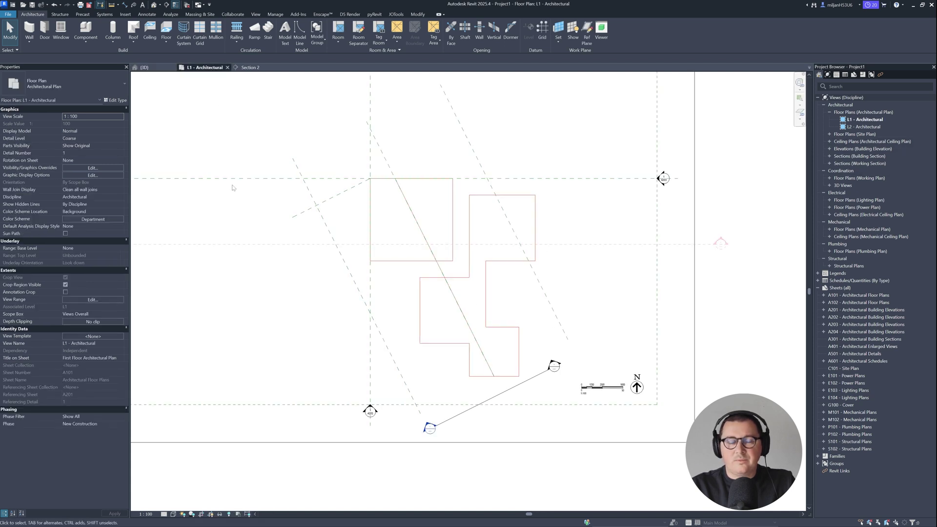
{"action": "double_click", "coordinate": [862, 127]}
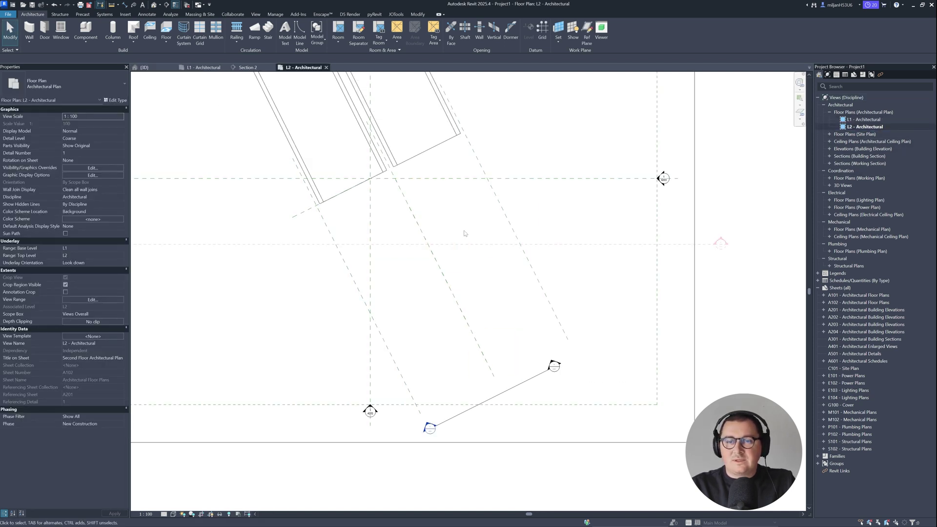
{"action": "left_click", "coordinate": [389, 126]}
{"action": "scroll", "coordinate": [389, 126], "scroll_direction": "up", "scroll_amount": 3}
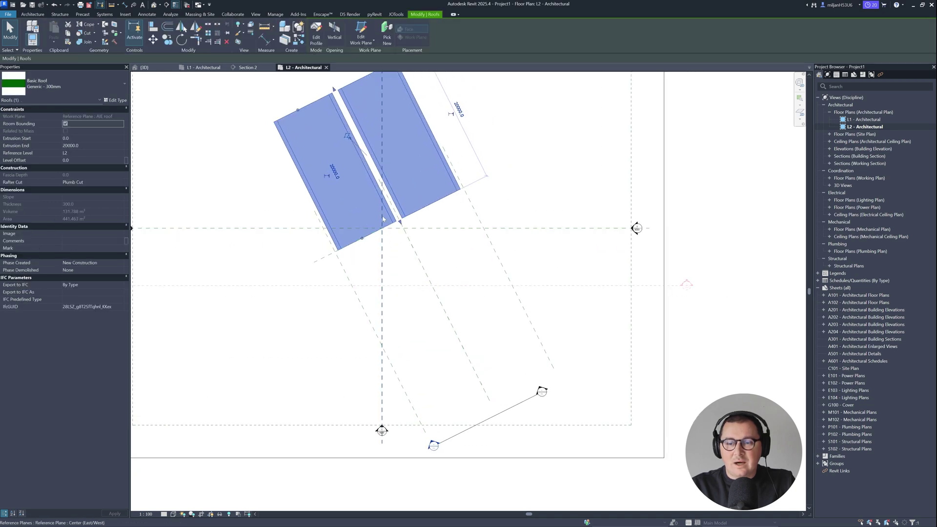
{"action": "left_click_drag", "start_coordinate": [334, 91], "coordinate": [531, 442]}
{"action": "left_click", "coordinate": [303, 344]}
{"action": "middle_click_drag", "start_coordinate": [304, 346], "coordinate": [328, 330]}
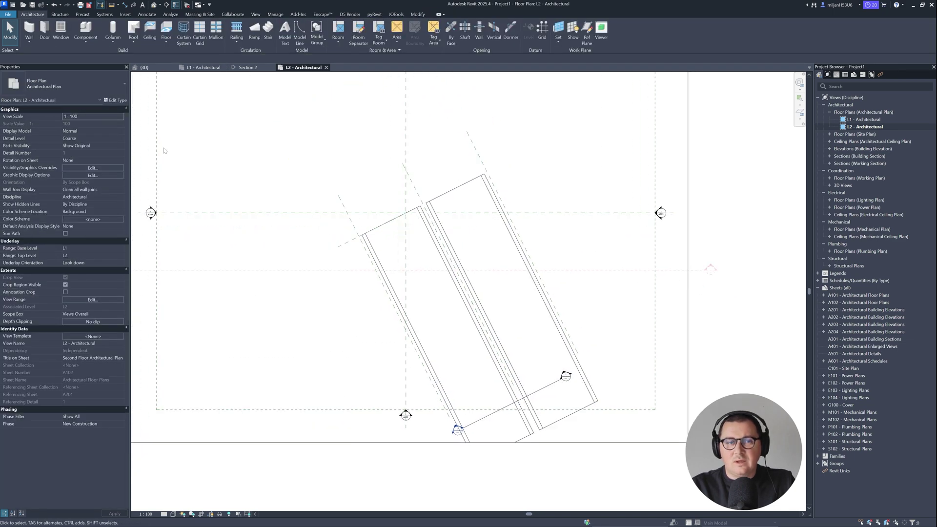
Set the L1 plan's underlay base level to L2 to show the roof outline.
{"action": "left_click", "coordinate": [204, 68]}
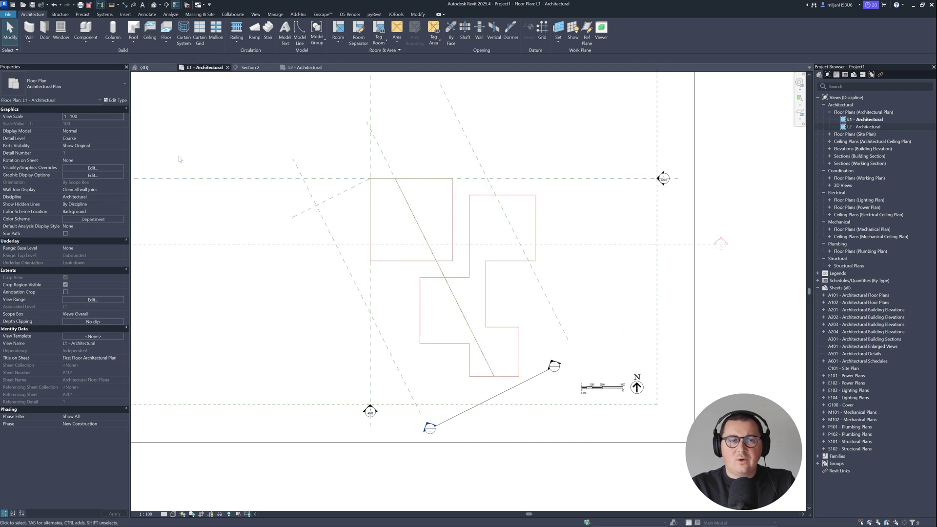
{"action": "left_click", "coordinate": [105, 249]}
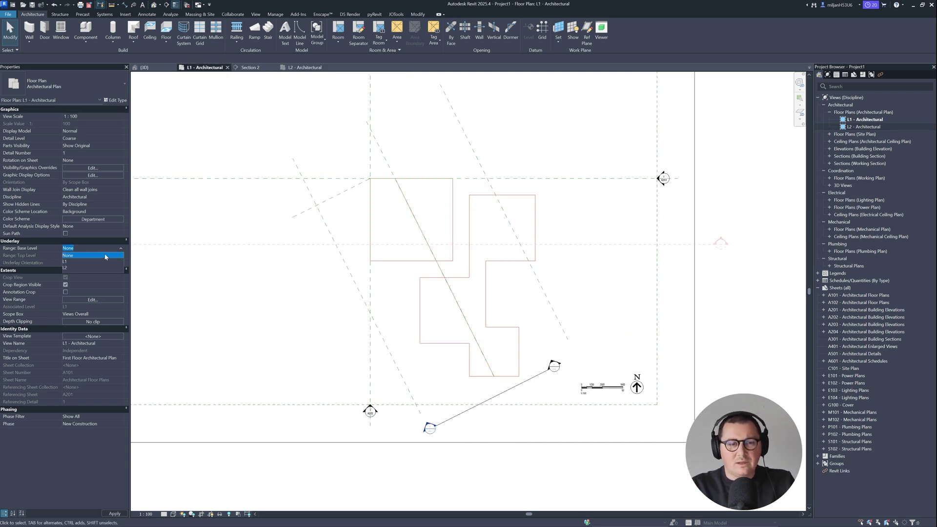
{"action": "left_click", "coordinate": [69, 268]}
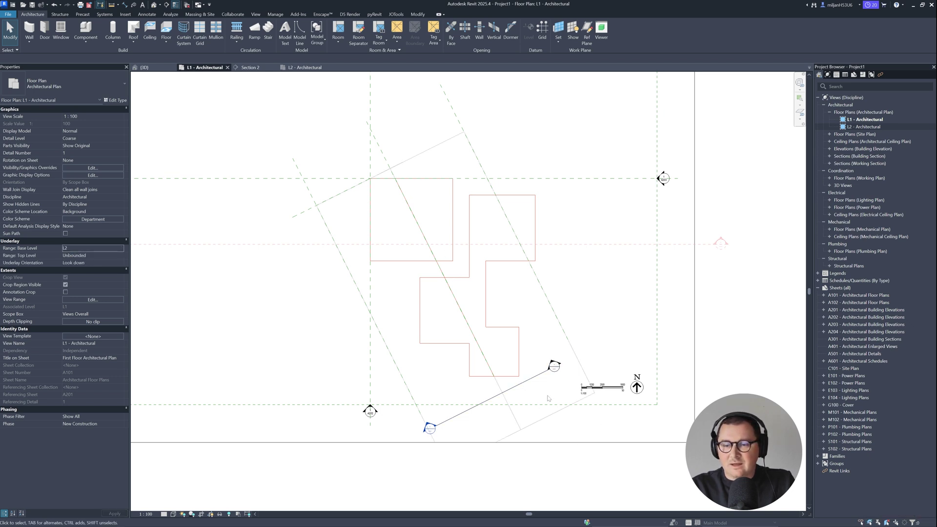
Pull the roof's lower extrusion end back to the section line in the L1 plan, and return to Section 2.
{"action": "left_click", "coordinate": [414, 224]}
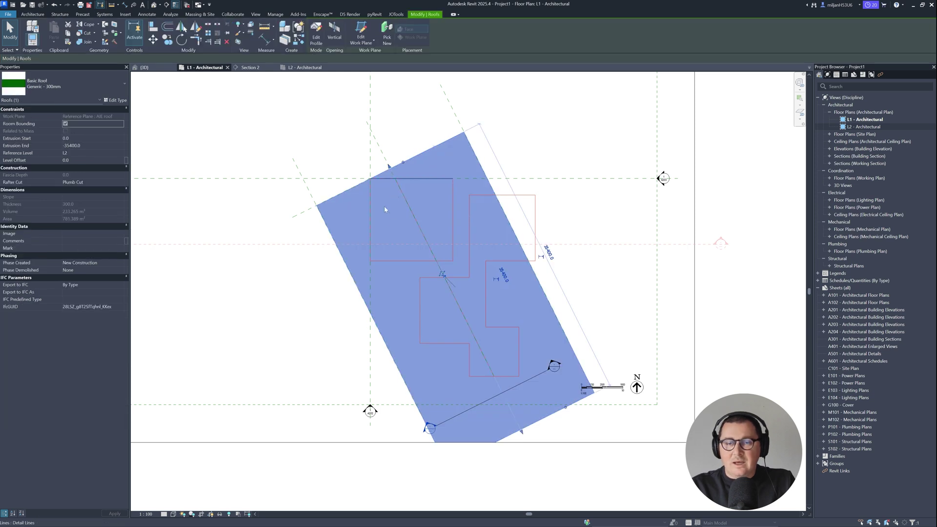
{"action": "middle_click_drag", "start_coordinate": [408, 376], "coordinate": [386, 321]}
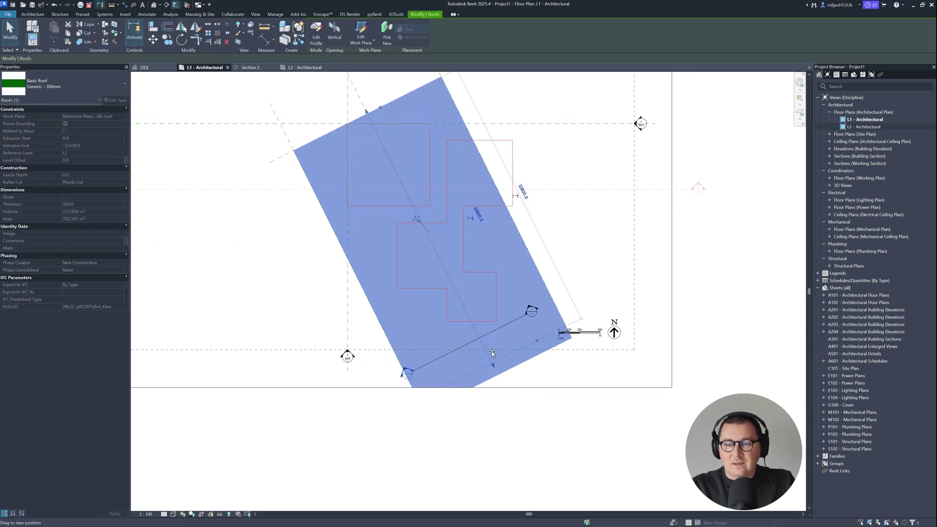
{"action": "key", "text": "Escape"}
{"action": "middle_click_drag", "start_coordinate": [512, 342], "coordinate": [541, 404]}
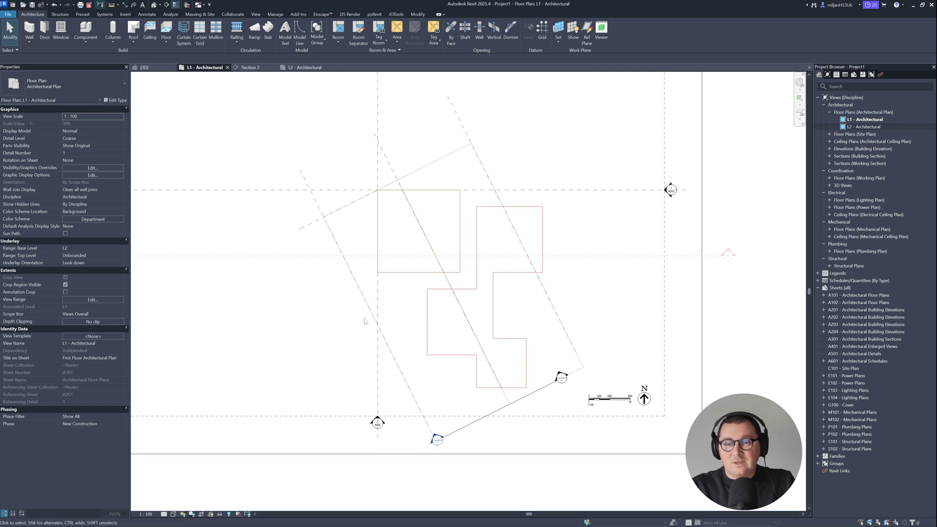
{"action": "left_click", "coordinate": [263, 70]}
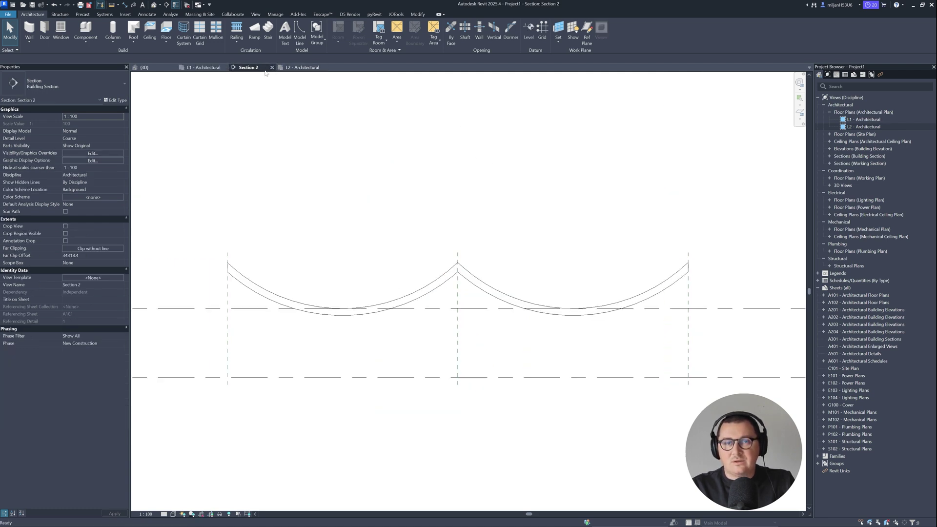
Mirror the roof profile's end arc about the outer reference plane in Section 2, finish the sketch, and view the roof in 3D.
{"action": "left_click", "coordinate": [426, 287]}
{"action": "middle_click_drag", "start_coordinate": [427, 286], "coordinate": [380, 275]}
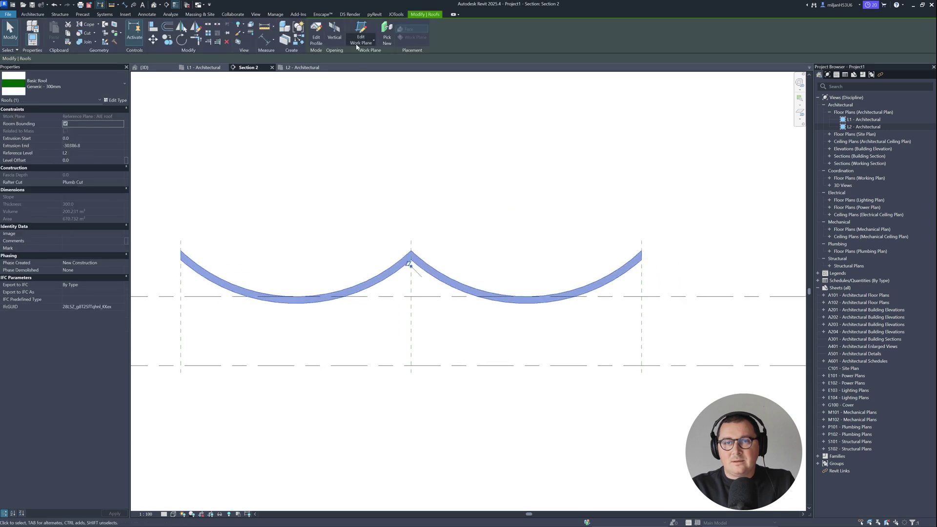
{"action": "left_click", "coordinate": [316, 34]}
{"action": "left_click", "coordinate": [625, 267]}
{"action": "middle_click_drag", "start_coordinate": [625, 266], "coordinate": [599, 269]}
{"action": "key", "text": "m"}
{"action": "key", "text": "m"}
{"action": "left_click", "coordinate": [615, 276]}
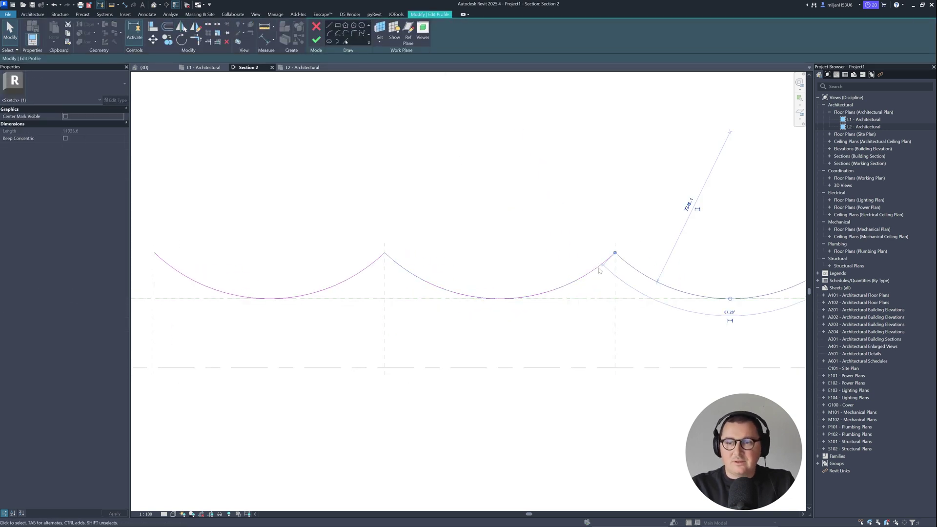
{"action": "left_click", "coordinate": [317, 41]}
{"action": "left_click", "coordinate": [151, 68]}
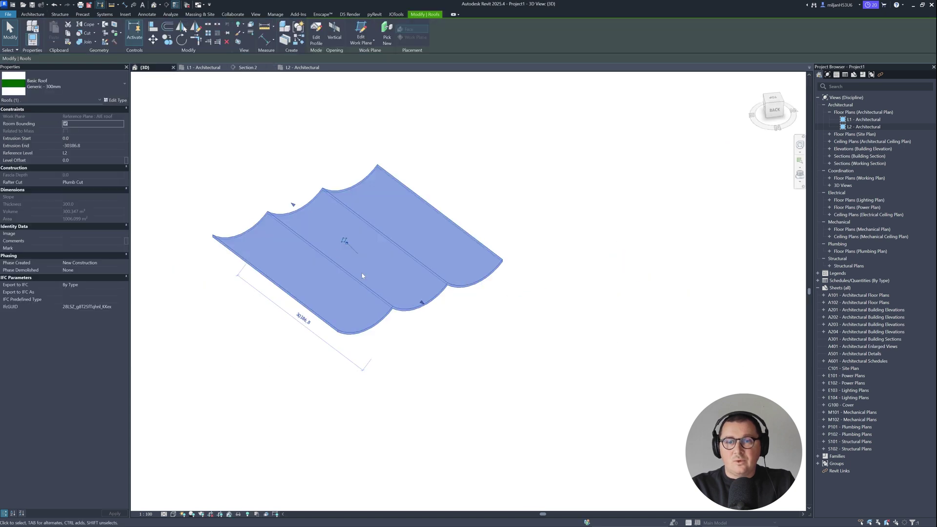
{"action": "left_click", "coordinate": [465, 363]}
{"action": "middle_click_drag", "start_coordinate": [465, 332], "coordinate": [471, 358]}
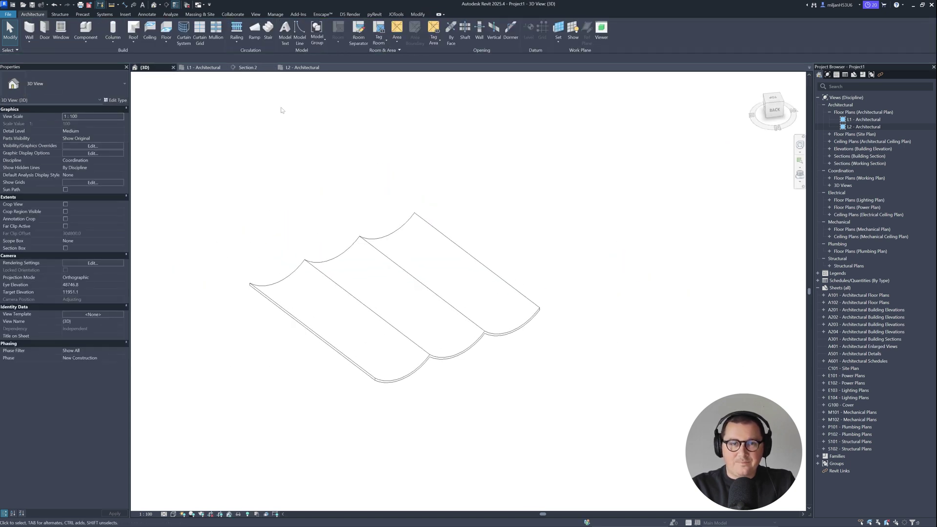
Start a vertical opening on the roof in the L1 plan and pick the west and stepped edges of the two roof outlines as boundary.
{"action": "left_click", "coordinate": [195, 69]}
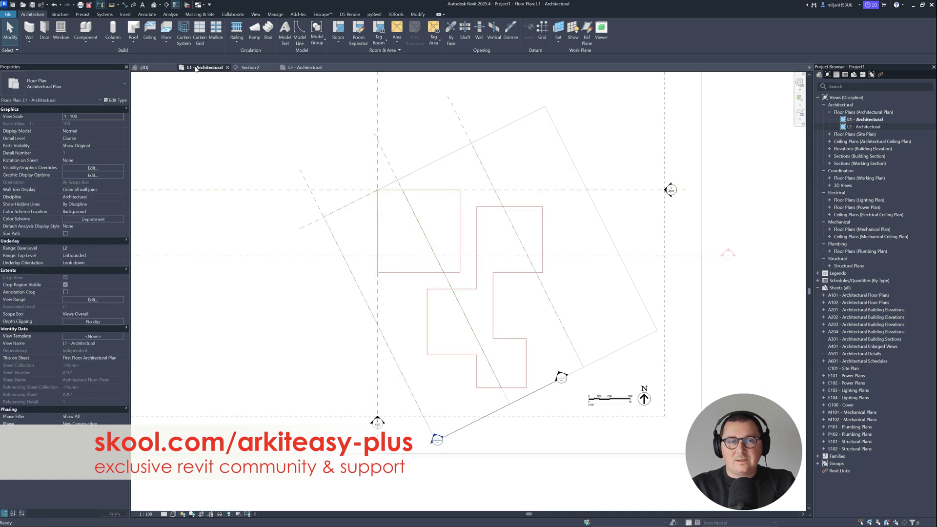
{"action": "left_click", "coordinate": [347, 214]}
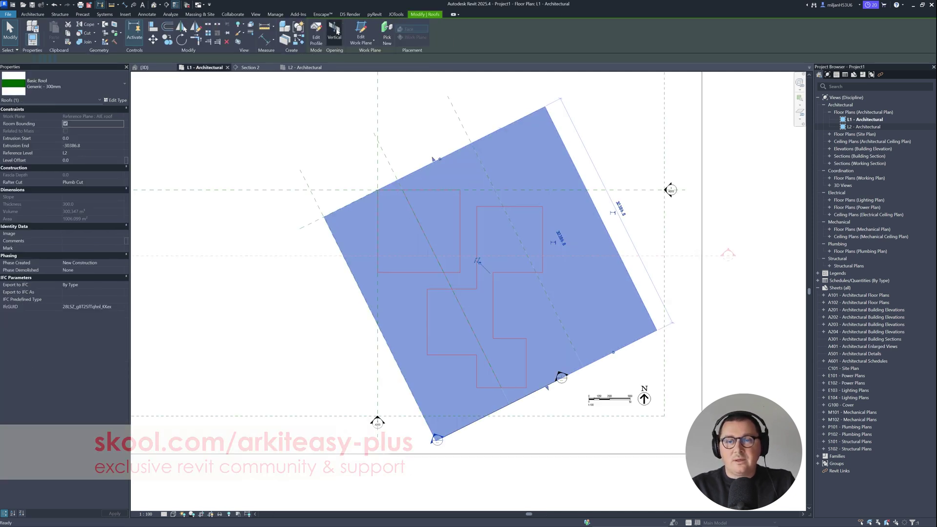
{"action": "left_click", "coordinate": [317, 36]}
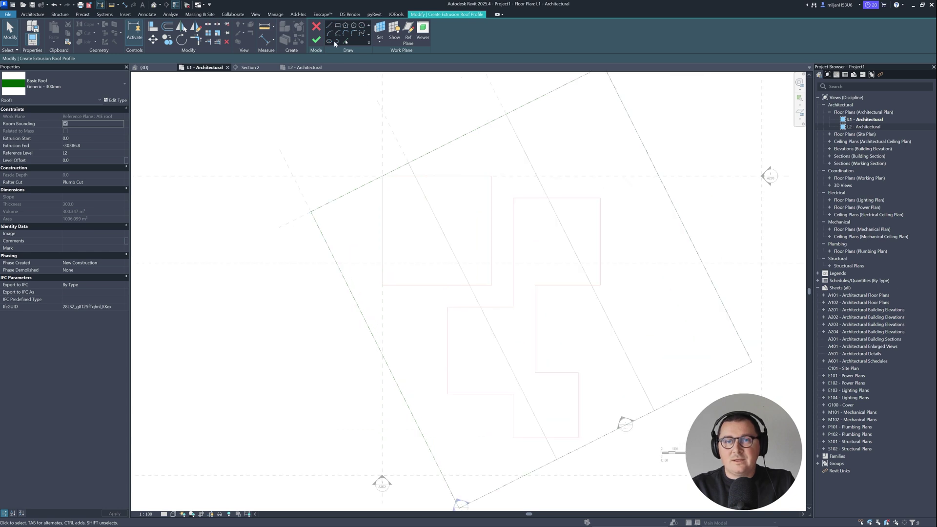
{"action": "left_click", "coordinate": [345, 41]}
{"action": "left_click", "coordinate": [382, 220]}
{"action": "left_click", "coordinate": [415, 286]}
{"action": "left_click", "coordinate": [513, 292]}
{"action": "left_click", "coordinate": [492, 308]}
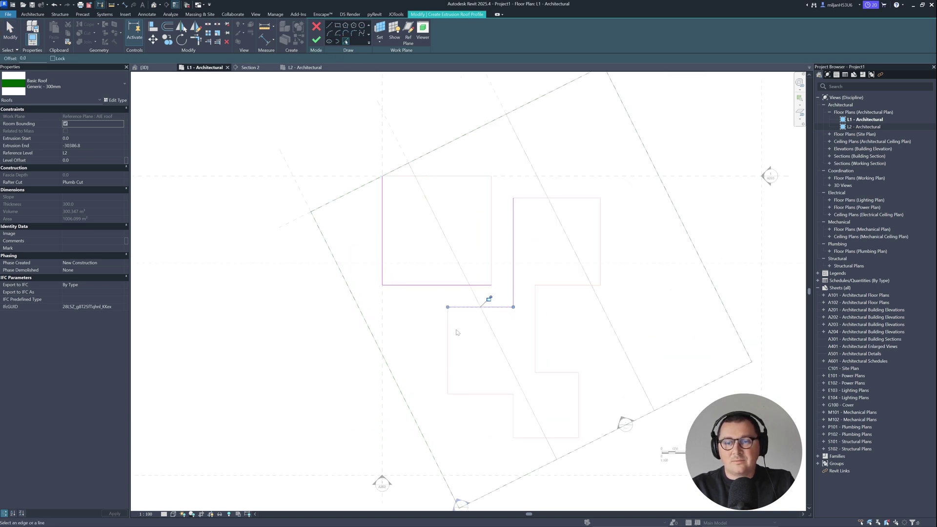
{"action": "key", "text": "Escape"}
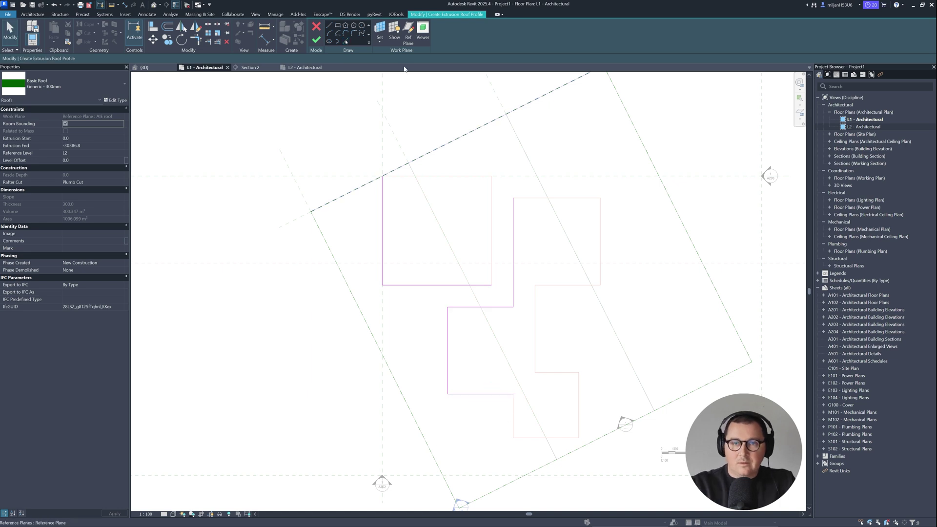
Add the southernmost west edge of the stepped outline to the opening sketch and stretch it past the section line to about 11400 mm.
{"action": "left_click", "coordinate": [345, 43]}
{"action": "left_click", "coordinate": [514, 414]}
{"action": "middle_click_drag", "start_coordinate": [509, 452], "coordinate": [506, 424]}
{"action": "key", "text": "Escape"}
{"action": "left_click", "coordinate": [510, 398]}
{"action": "left_click_drag", "start_coordinate": [511, 410], "coordinate": [510, 492]}
{"action": "left_click", "coordinate": [510, 491]}
{"action": "key", "text": "Escape"}
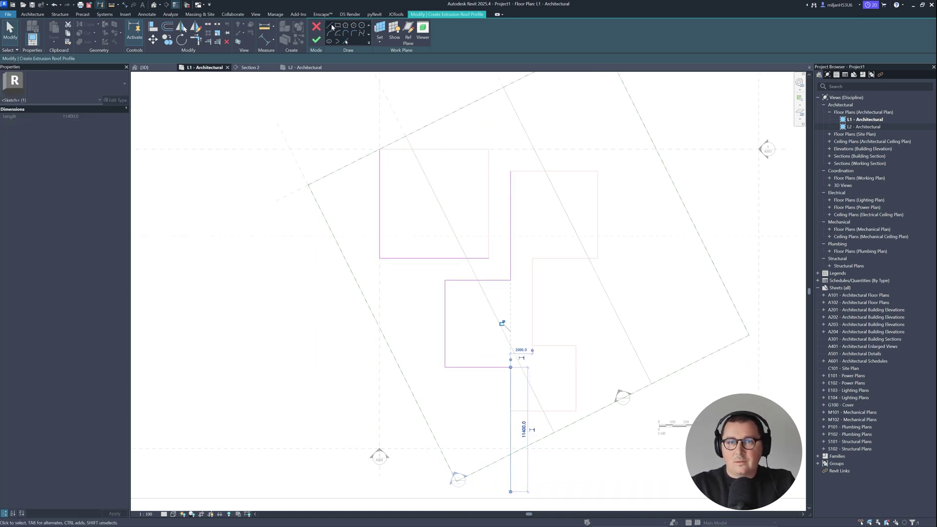
Draw the outer north, west and south lines of the opening boundary beyond the roof's west side.
{"action": "left_click", "coordinate": [332, 28]}
{"action": "left_click", "coordinate": [380, 119]}
{"action": "left_click", "coordinate": [257, 119]}
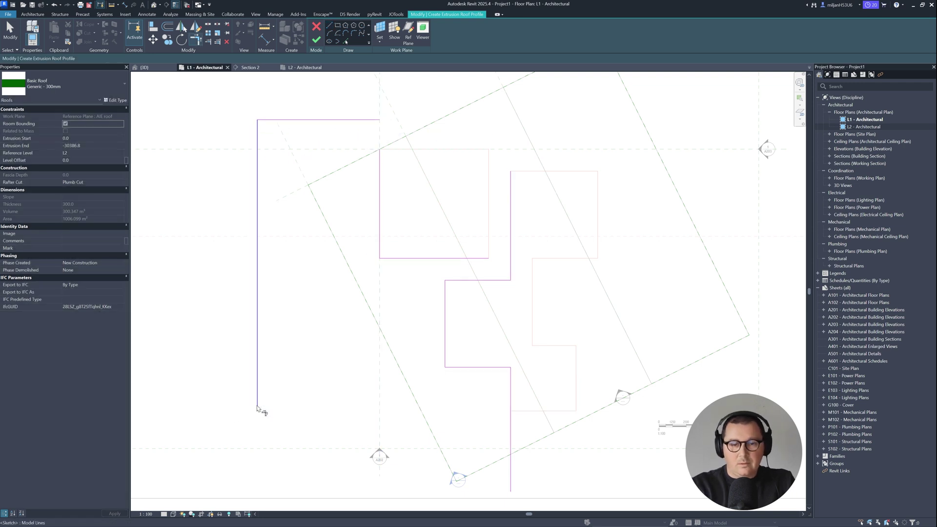
{"action": "left_click", "coordinate": [332, 27]}
{"action": "left_click", "coordinate": [510, 491]}
{"action": "left_click", "coordinate": [331, 491]}
Trim the opening boundary's corners into one closed loop, joining the square outline's south edge to the stepped outline's west edge.
{"action": "key", "text": "t"}
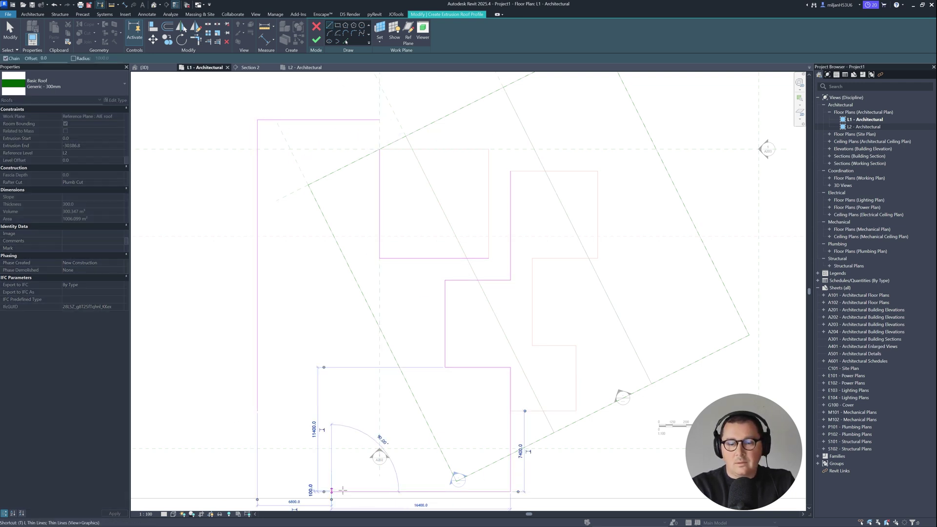
{"action": "key", "text": "r"}
{"action": "left_click", "coordinate": [257, 408]}
{"action": "left_click", "coordinate": [350, 491]}
{"action": "left_click", "coordinate": [380, 173]}
{"action": "left_click", "coordinate": [379, 155]}
{"action": "left_click", "coordinate": [483, 258]}
{"action": "left_click", "coordinate": [511, 268]}
{"action": "middle_click_drag", "start_coordinate": [513, 268], "coordinate": [495, 278]}
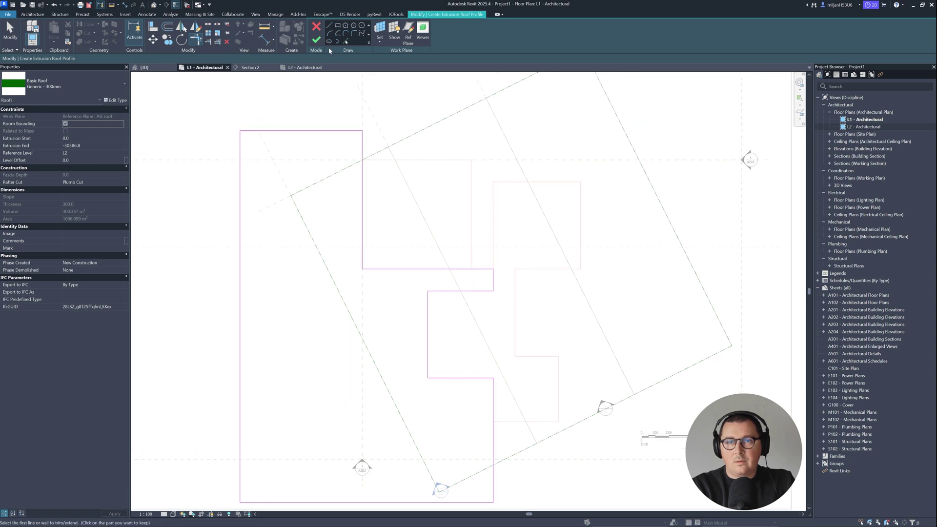
Finish the vertical opening, inspect the cut roof in the 3D view, and return to the L1 plan.
{"action": "left_click", "coordinate": [316, 40]}
{"action": "left_click", "coordinate": [145, 67]}
{"action": "left_click", "coordinate": [548, 294]}
{"action": "mouse_move", "coordinate": [548, 294]}
{"action": "middle_mouse_down", "text": "shift"}
{"action": "mouse_move", "coordinate": [417, 337]}
{"action": "mouse_move", "coordinate": [318, 316]}
{"action": "mouse_move", "coordinate": [619, 408]}
{"action": "mouse_move", "coordinate": [577, 382]}
{"action": "mouse_move", "coordinate": [461, 376]}
{"action": "middle_mouse_up", "text": "shift"}
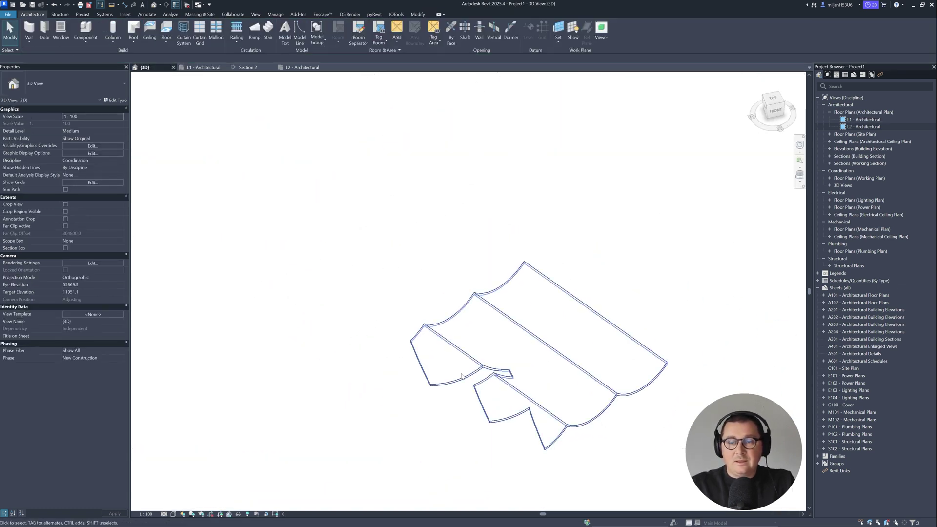
{"action": "left_click", "coordinate": [202, 67]}
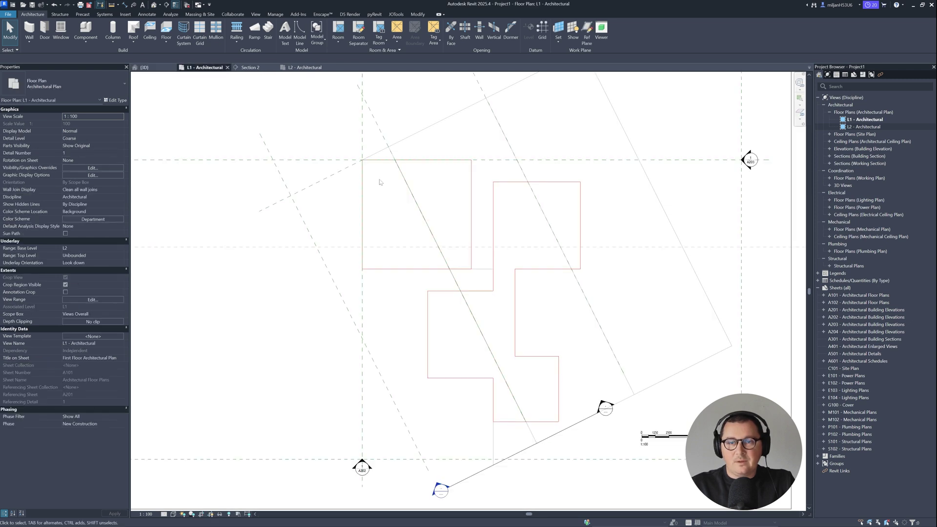
{"action": "left_click", "coordinate": [417, 132]}
{"action": "middle_click_drag", "start_coordinate": [417, 132], "coordinate": [370, 135]}
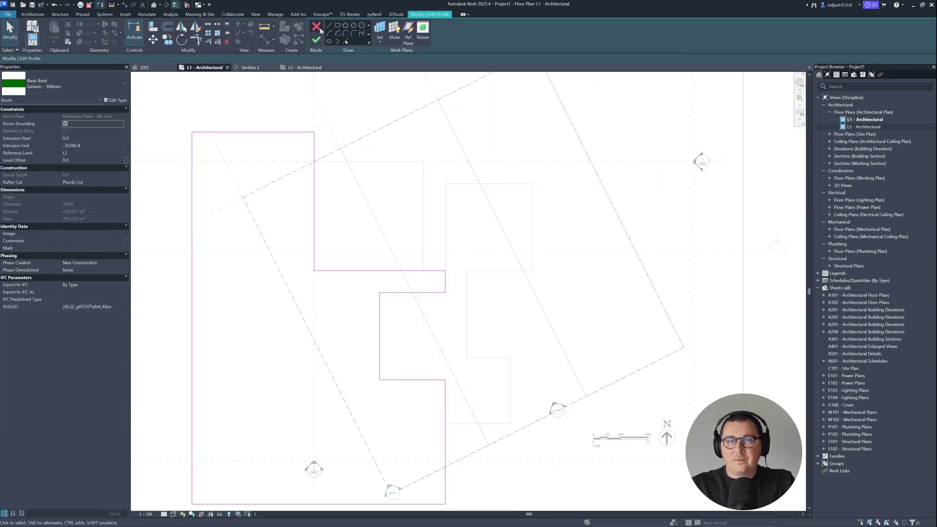
{"action": "left_click", "coordinate": [320, 31]}
{"action": "middle_click_drag", "start_coordinate": [403, 67], "coordinate": [380, 82]}
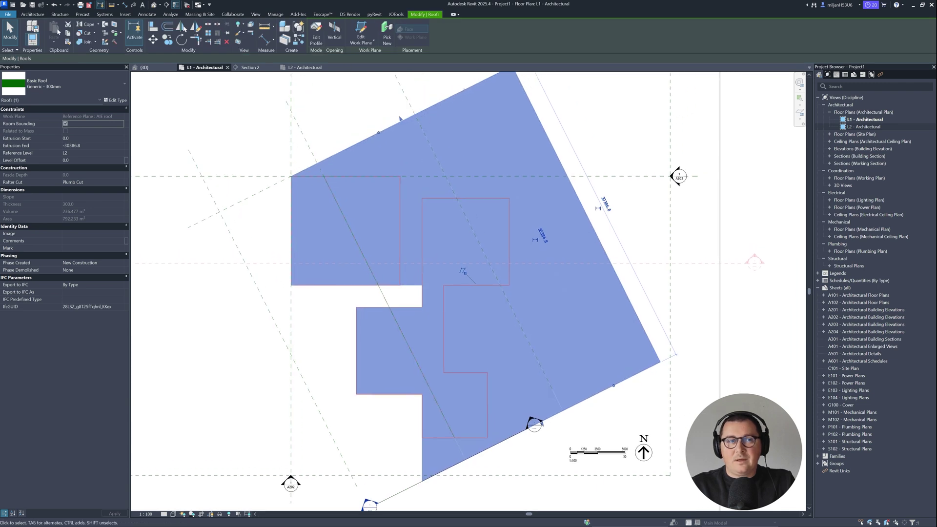
Start a second vertical opening on the roof and pick the north and east edges of both outlines plus their connecting edges.
{"action": "left_click", "coordinate": [33, 14]}
{"action": "left_click", "coordinate": [500, 39]}
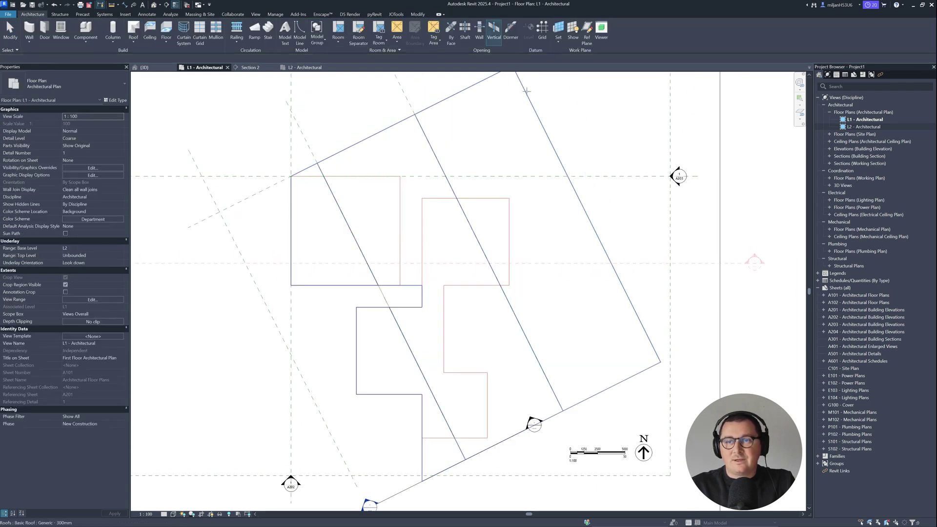
{"action": "left_click", "coordinate": [381, 182]}
{"action": "left_click", "coordinate": [408, 273]}
{"action": "left_click", "coordinate": [417, 287]}
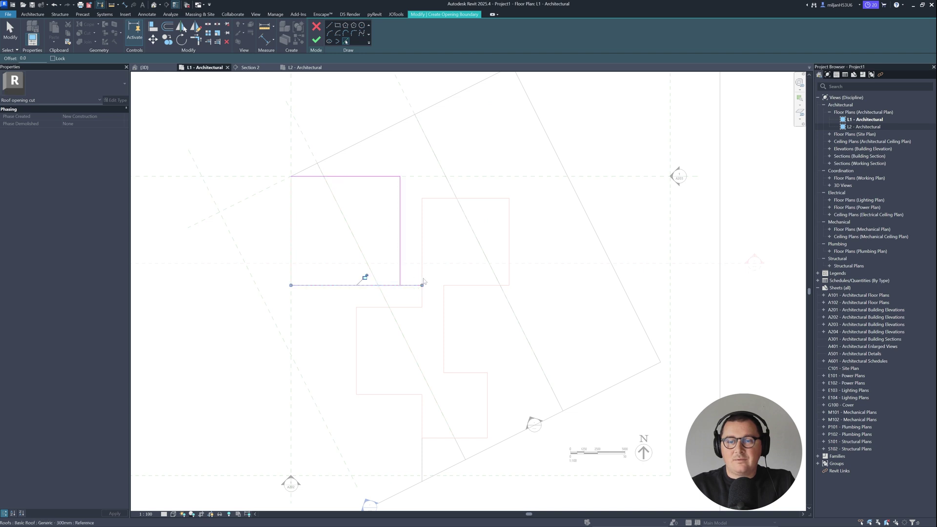
{"action": "left_click", "coordinate": [509, 241]}
{"action": "left_click", "coordinate": [475, 285]}
{"action": "left_click", "coordinate": [444, 337]}
{"action": "left_click", "coordinate": [422, 457]}
{"action": "middle_click_drag", "start_coordinate": [424, 454], "coordinate": [399, 354]}
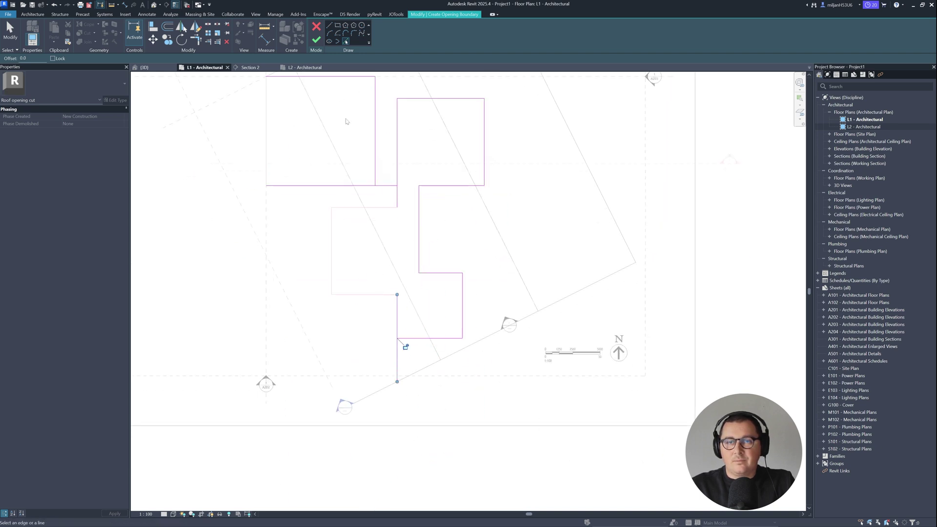
Draw the outer south, east, north and west lines of the second opening boundary around the roof's remaining excess.
{"action": "left_click", "coordinate": [331, 27]}
{"action": "left_click", "coordinate": [400, 417]}
{"action": "left_click", "coordinate": [675, 417]}
{"action": "middle_click_drag", "start_coordinate": [680, 199], "coordinate": [673, 400]}
{"action": "left_click", "coordinate": [668, 145]}
{"action": "left_click", "coordinate": [215, 144]}
{"action": "left_click", "coordinate": [216, 278]}
Trim the second opening's outer lines to the picked outline edges to close the boundary.
{"action": "key", "text": "t"}
{"action": "key", "text": "r"}
{"action": "left_click", "coordinate": [285, 280]}
{"action": "left_click", "coordinate": [215, 273]}
{"action": "left_click", "coordinate": [383, 387]}
{"action": "left_click", "coordinate": [371, 379]}
{"action": "middle_click_drag", "start_coordinate": [376, 389], "coordinate": [368, 151]}
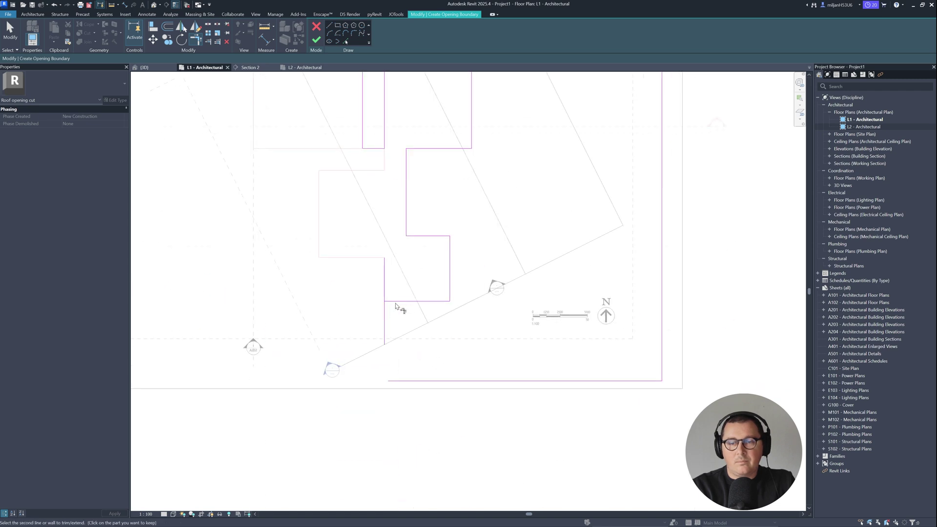
{"action": "left_click", "coordinate": [405, 381]}
Finish the second vertical opening and inspect the trimmed curved roofs from several sides in 3D.
{"action": "left_click", "coordinate": [316, 40]}
{"action": "left_click", "coordinate": [147, 67]}
{"action": "mouse_move", "coordinate": [561, 385]}
{"action": "middle_mouse_down", "text": "shift"}
{"action": "mouse_move", "coordinate": [648, 413]}
{"action": "mouse_move", "coordinate": [300, 379]}
{"action": "mouse_move", "coordinate": [448, 410]}
{"action": "middle_mouse_up", "text": "shift"}
{"action": "middle_click_drag", "start_coordinate": [287, 391], "coordinate": [561, 386], "text": "shift"}
{"action": "middle_click_drag", "start_coordinate": [561, 386], "coordinate": [405, 249]}
{"action": "middle_click_drag", "start_coordinate": [405, 249], "coordinate": [468, 312], "text": "shift"}
{"action": "scroll", "coordinate": [478, 268], "scroll_direction": "up", "scroll_amount": 3}
{"action": "scroll", "coordinate": [437, 284], "scroll_direction": "up", "scroll_amount": 2}
{"action": "middle_click_drag", "start_coordinate": [468, 312], "coordinate": [441, 322], "text": "shift"}
Start a wall in the L1 plan, set its location line to Finish Face: Exterior, and choose the M_Storefront curtain wall type.
{"action": "left_click", "coordinate": [202, 67]}
{"action": "scroll", "coordinate": [344, 240], "scroll_direction": "up", "scroll_amount": 3}
{"action": "key", "text": "w"}
{"action": "key", "text": "a"}
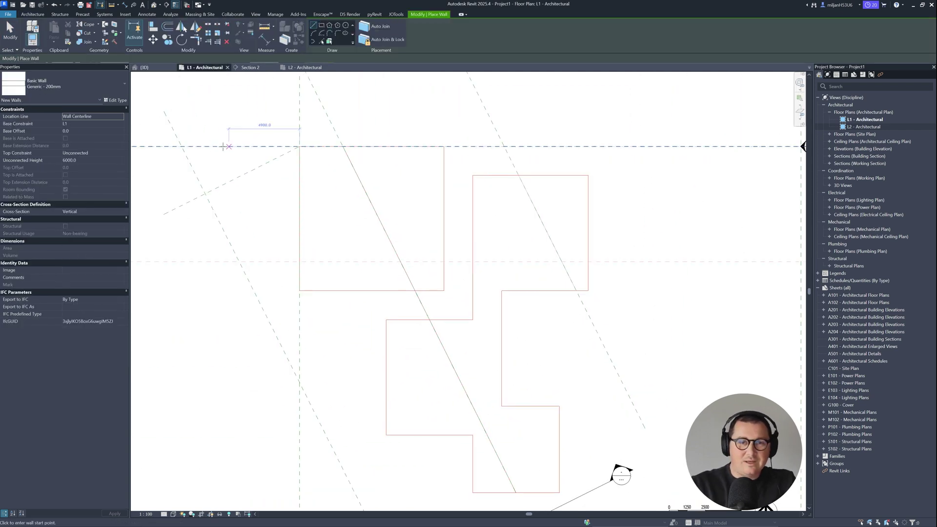
{"action": "left_click", "coordinate": [322, 42]}
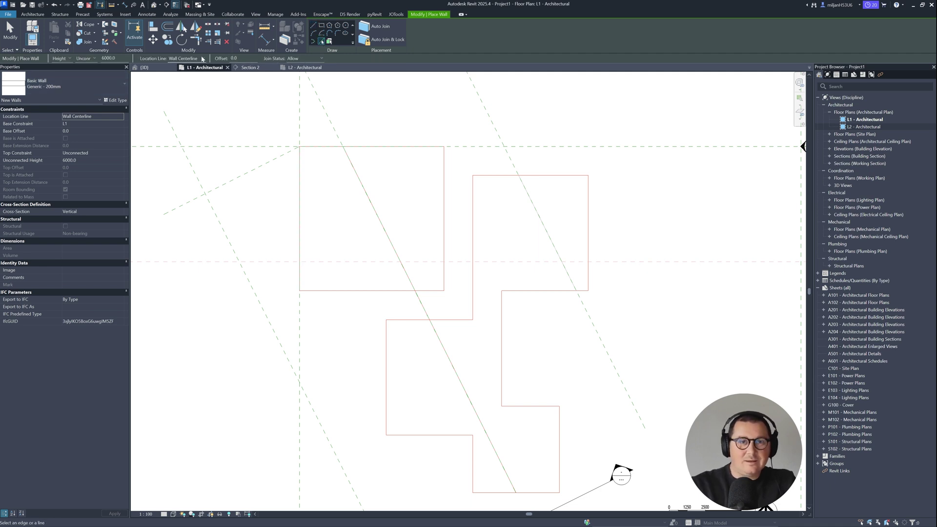
{"action": "left_click", "coordinate": [203, 59]}
{"action": "left_click", "coordinate": [188, 78]}
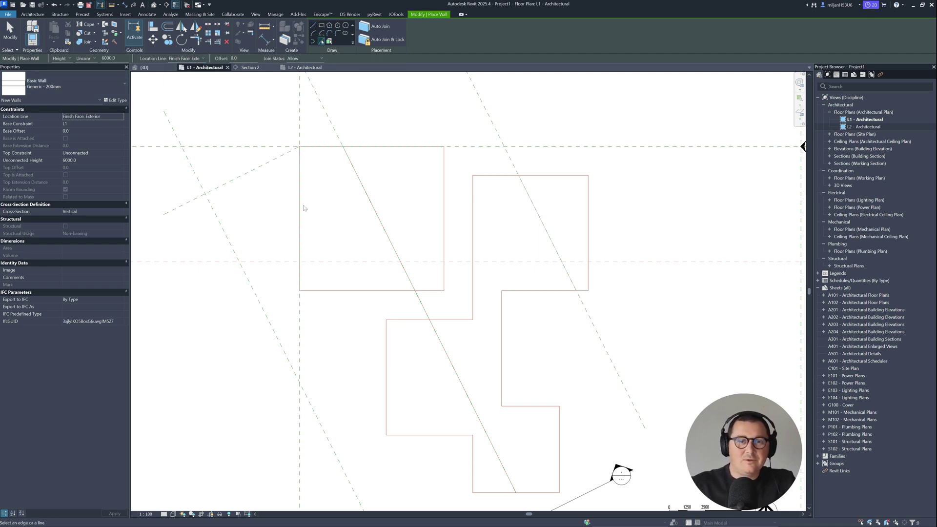
{"action": "left_click", "coordinate": [63, 84]}
{"action": "scroll", "coordinate": [69, 327], "scroll_direction": "down", "scroll_amount": 5}
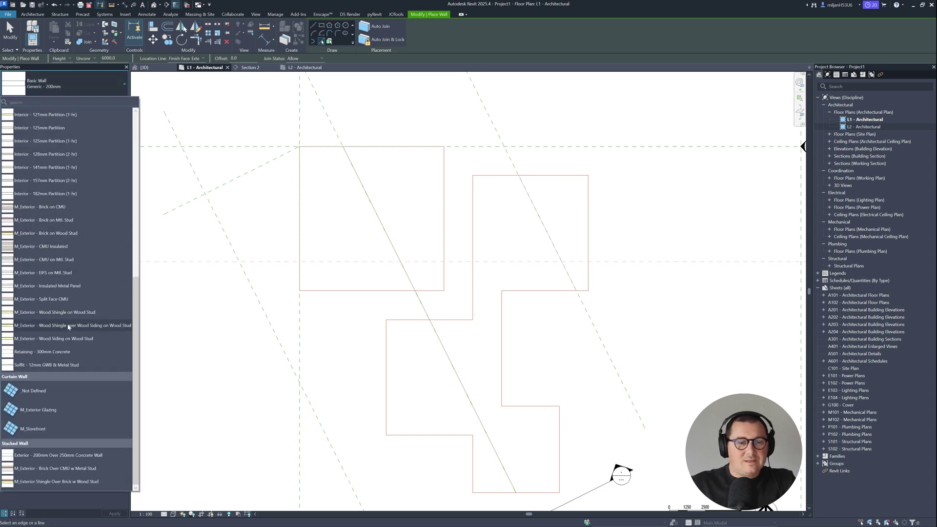
{"action": "left_click", "coordinate": [29, 428]}
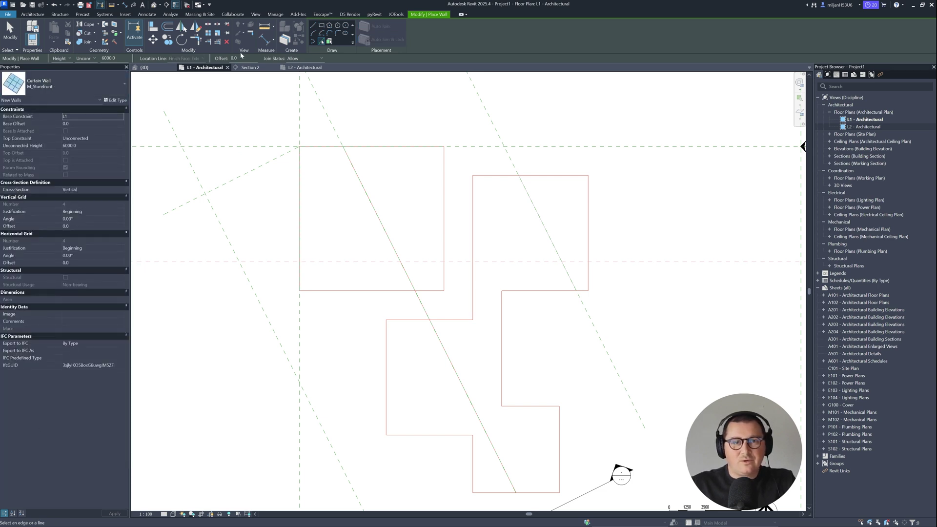
Draw a rectangle of storefront walls inside the square roof outline with a 100 mm offset, and show it in 3D.
{"action": "scroll", "coordinate": [317, 79], "scroll_direction": "up", "scroll_amount": 1}
{"action": "left_click", "coordinate": [322, 25]}
{"action": "left_click", "coordinate": [298, 157]}
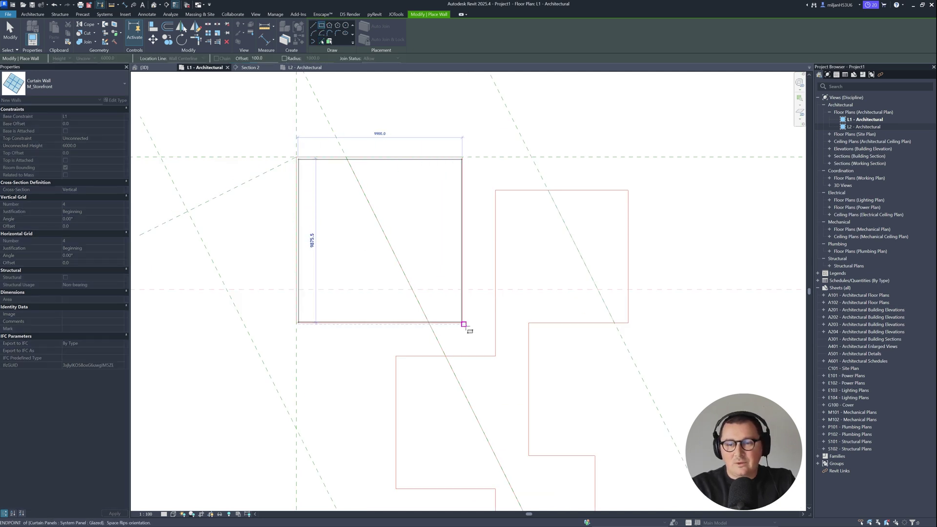
{"action": "left_click", "coordinate": [144, 68]}
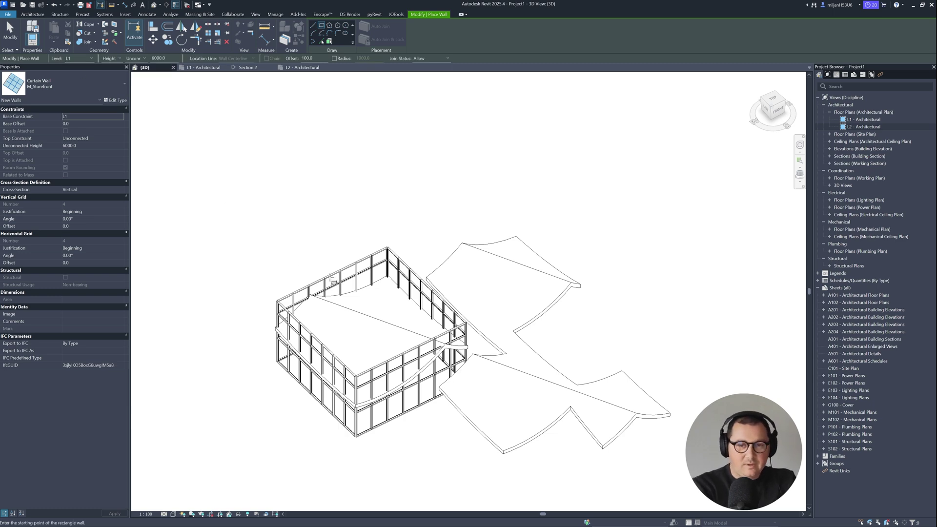
Select the four connected storefront walls, attach their tops to the curved roof, and inspect the glazed pavilion.
{"action": "key", "text": "Escape"}
{"action": "key", "text": "Tab"}
{"action": "left_click", "coordinate": [333, 274]}
{"action": "left_click", "coordinate": [369, 31]}
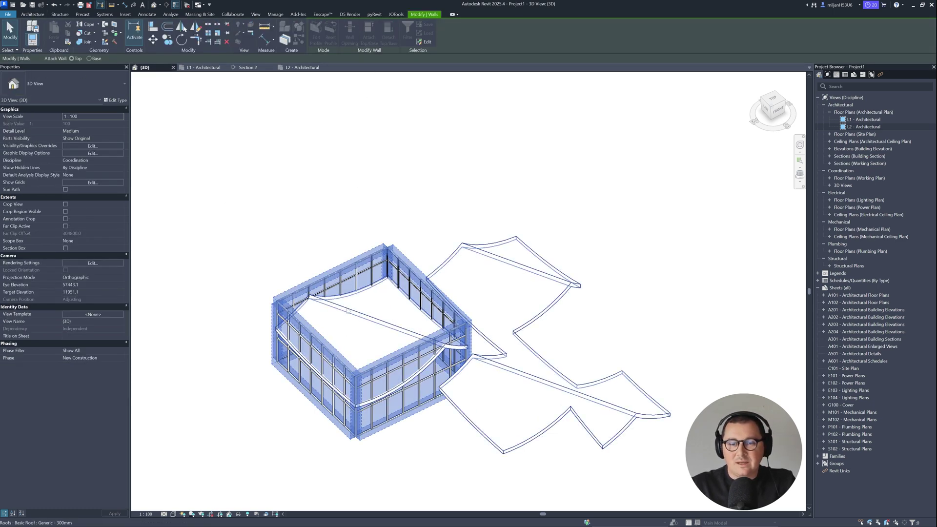
{"action": "left_click", "coordinate": [348, 311]}
{"action": "left_click", "coordinate": [802, 517]}
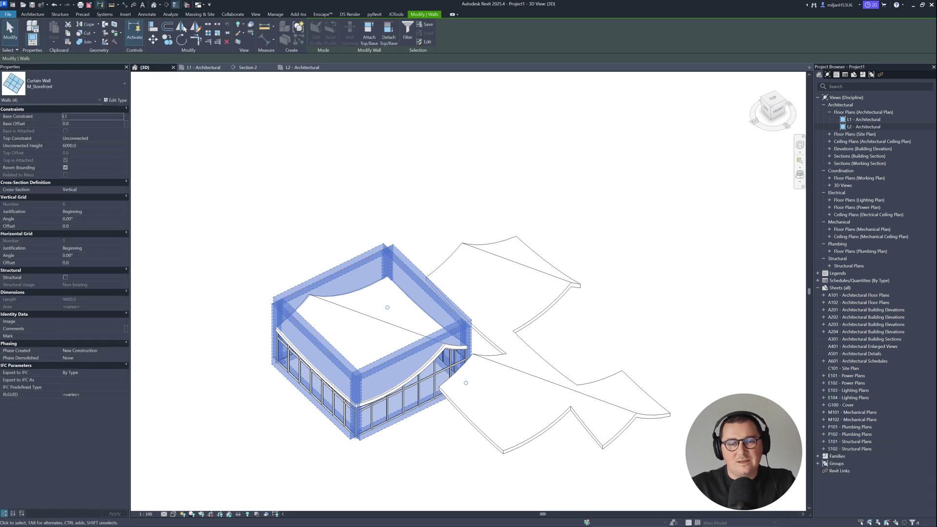
{"action": "middle_click_drag", "start_coordinate": [408, 458], "coordinate": [392, 460], "text": "shift"}
{"action": "middle_click_drag", "start_coordinate": [385, 440], "coordinate": [366, 394]}
{"action": "scroll", "coordinate": [367, 403], "scroll_direction": "up", "scroll_amount": 3}
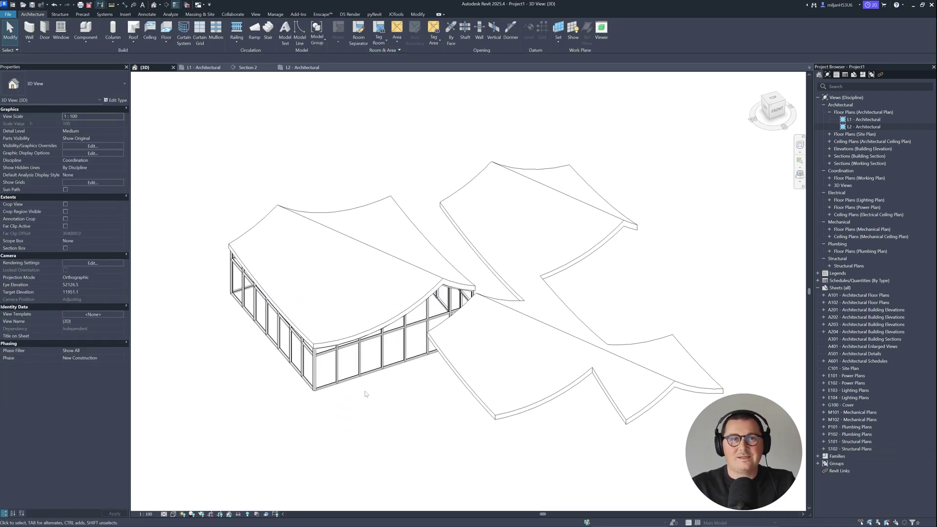